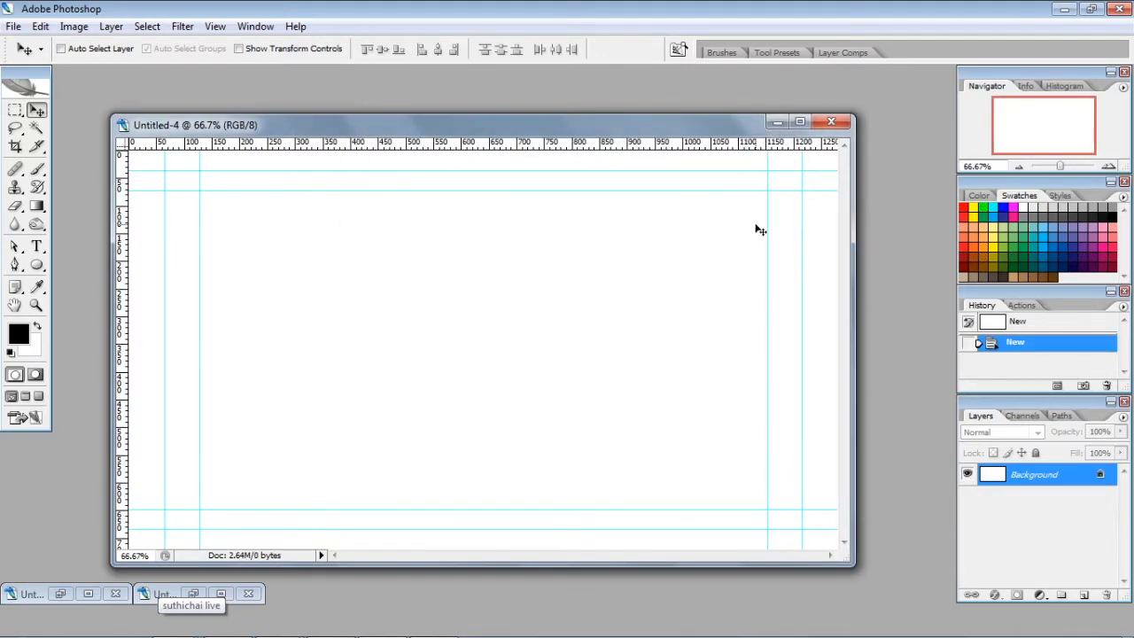
Duplicate the Background layer of the maximized document and turn on snapping
drag(1032, 481, 1083, 593)
click(799, 121)
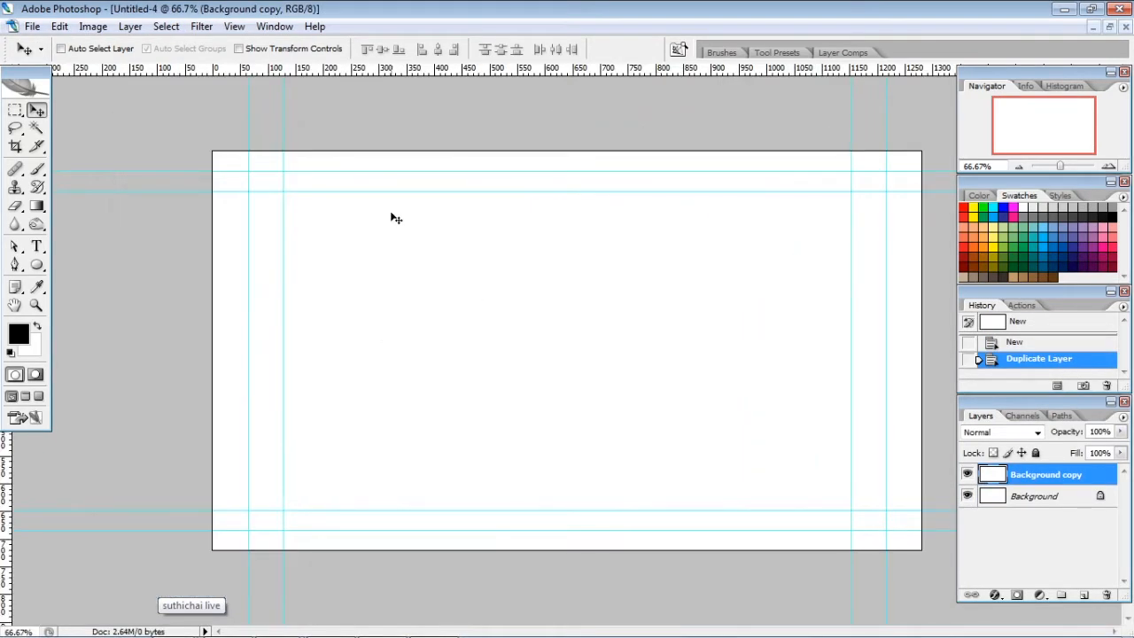
click(233, 27)
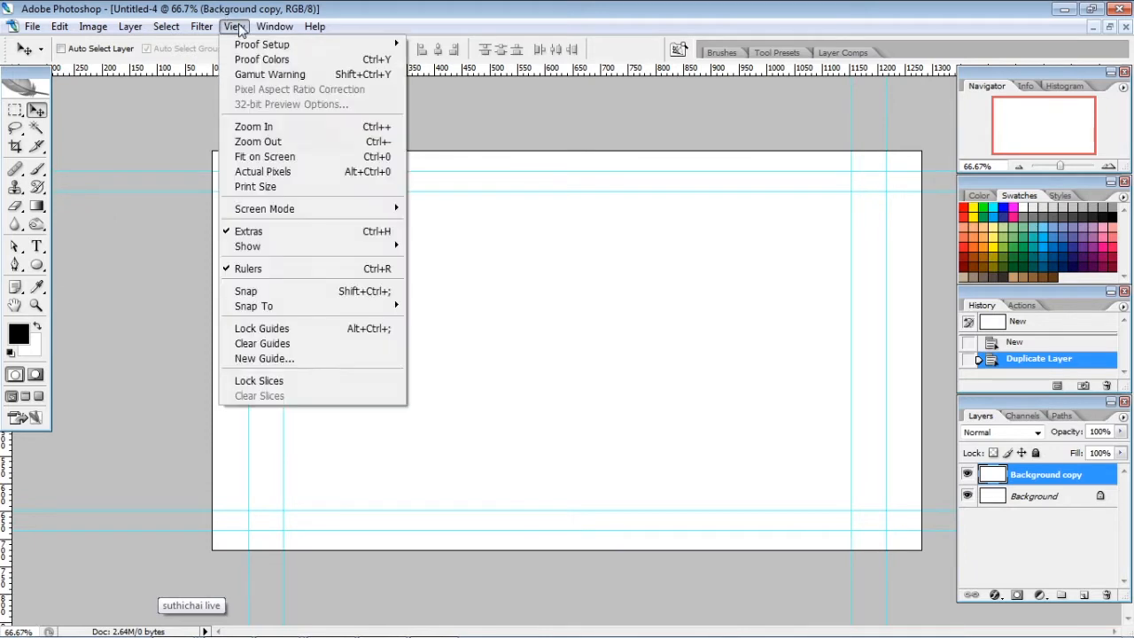
click(277, 296)
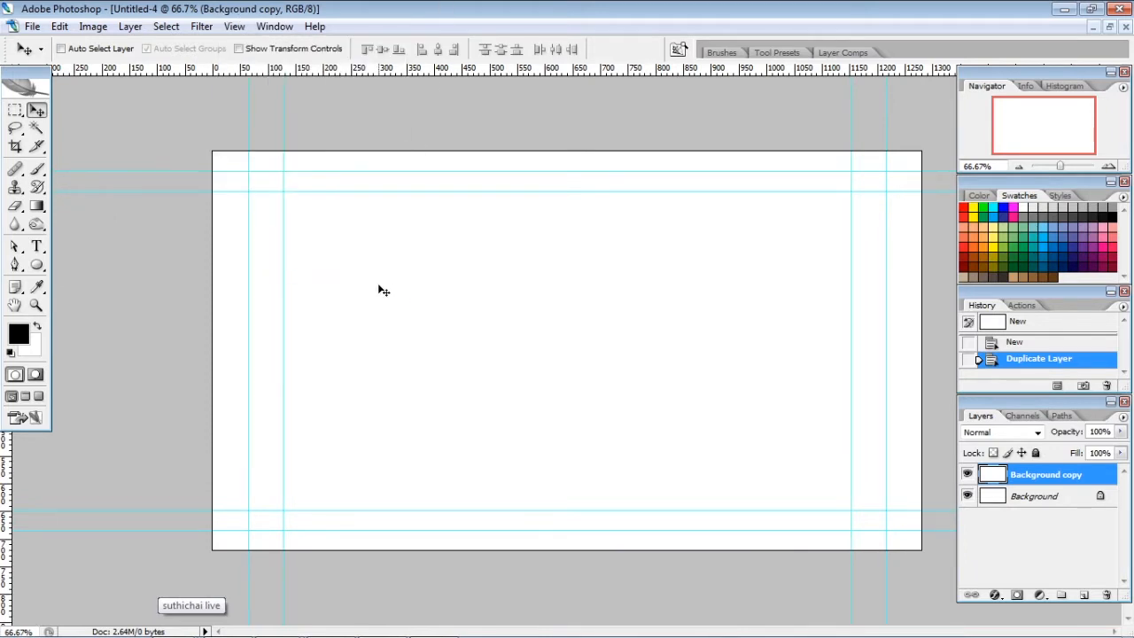
Place one vertical and one horizontal guide through the canvas centre, using the duplicated layer's Free Transform centre as reference
key(ctrl+t)
drag(9, 470, 567, 462)
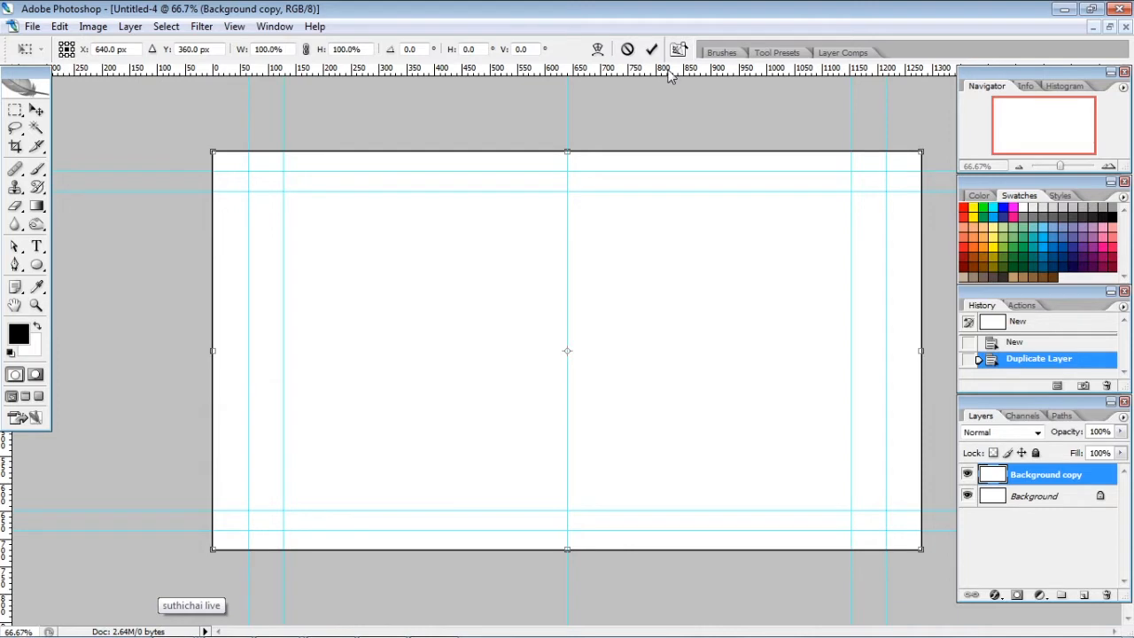
drag(670, 68, 682, 351)
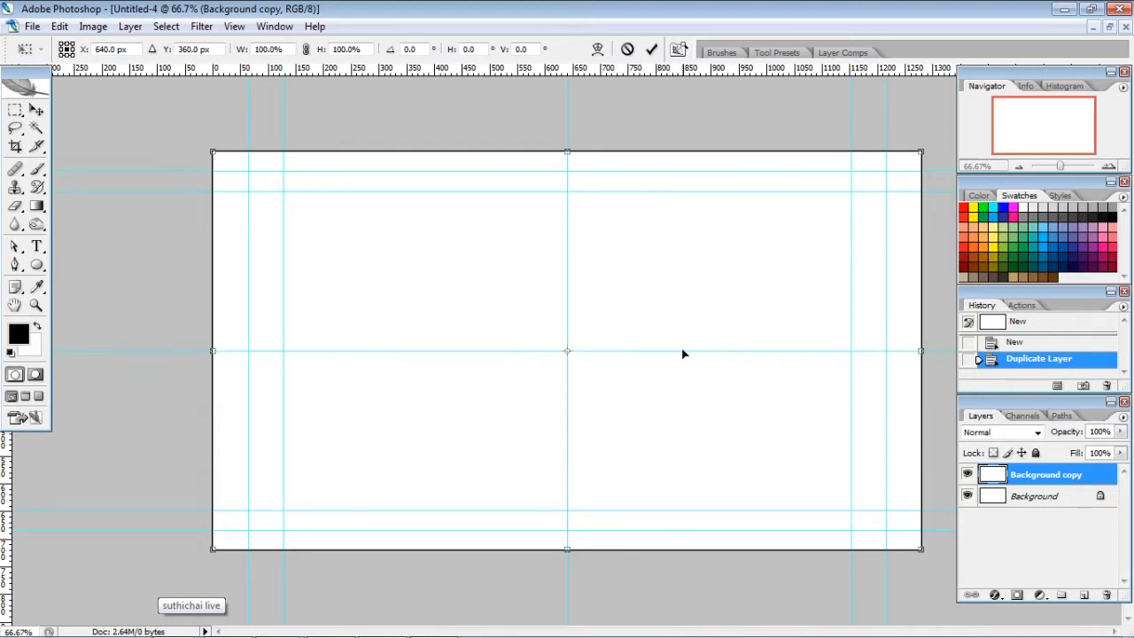
key(Return)
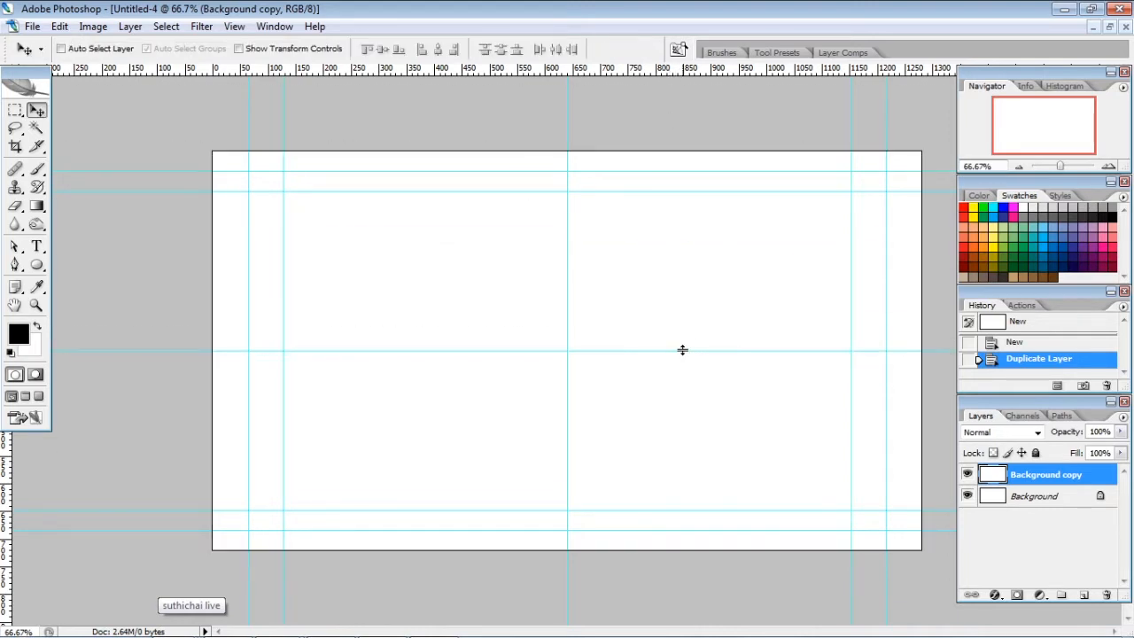
Copy the boat photo on Layer 1 of Untitled-1 and paste it into the guide document Untitled-4
click(1111, 28)
drag(436, 124, 413, 124)
click(254, 27)
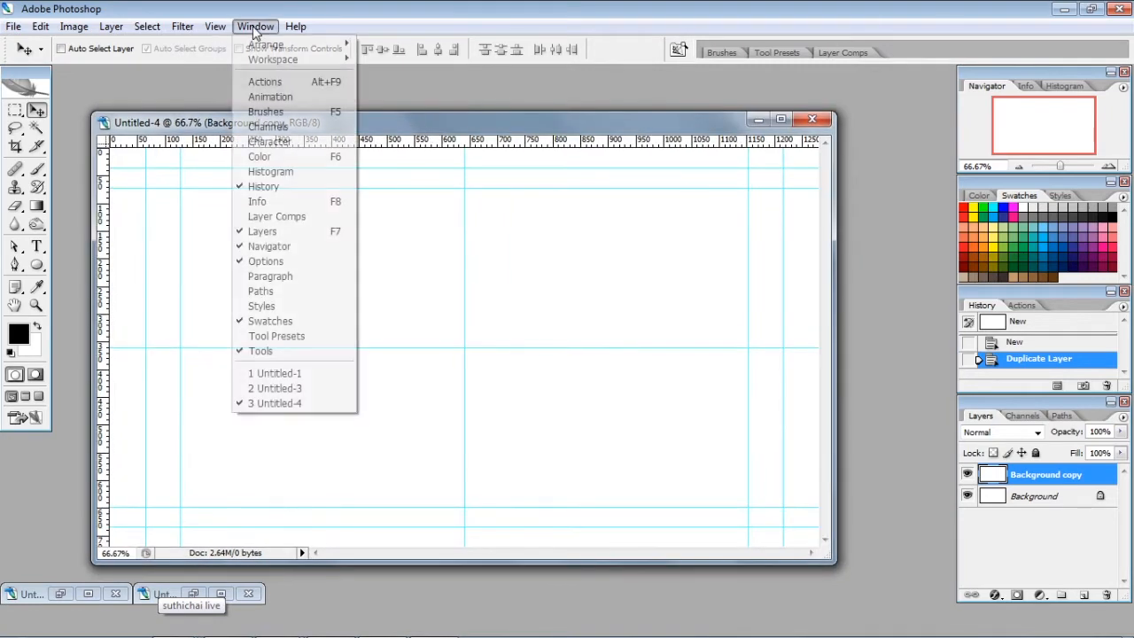
click(270, 373)
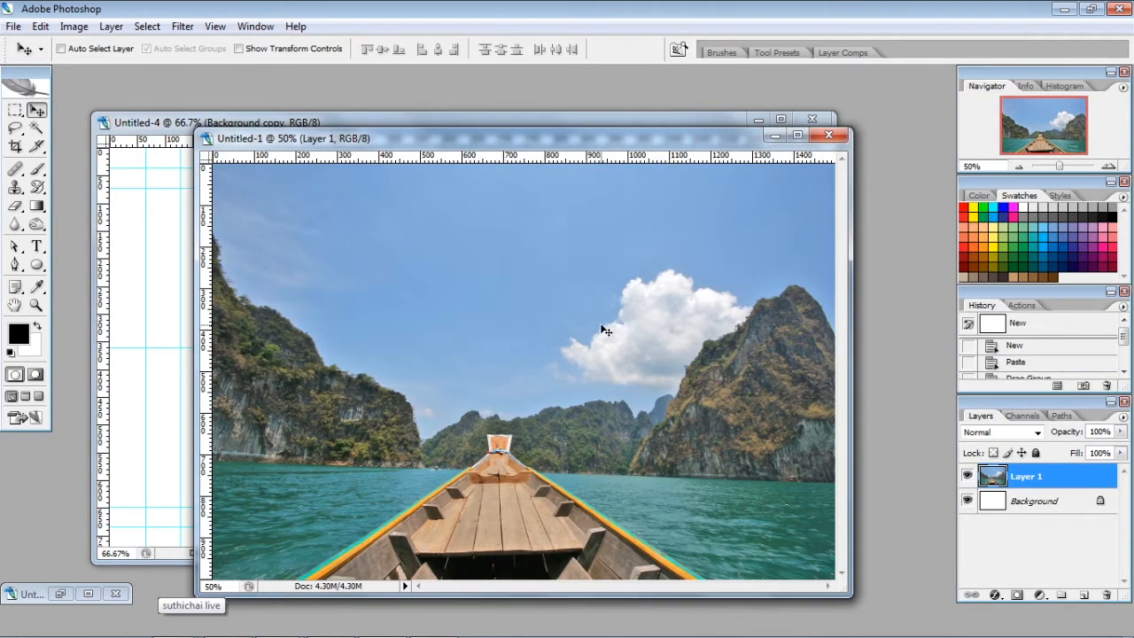
ctrl+click(994, 478)
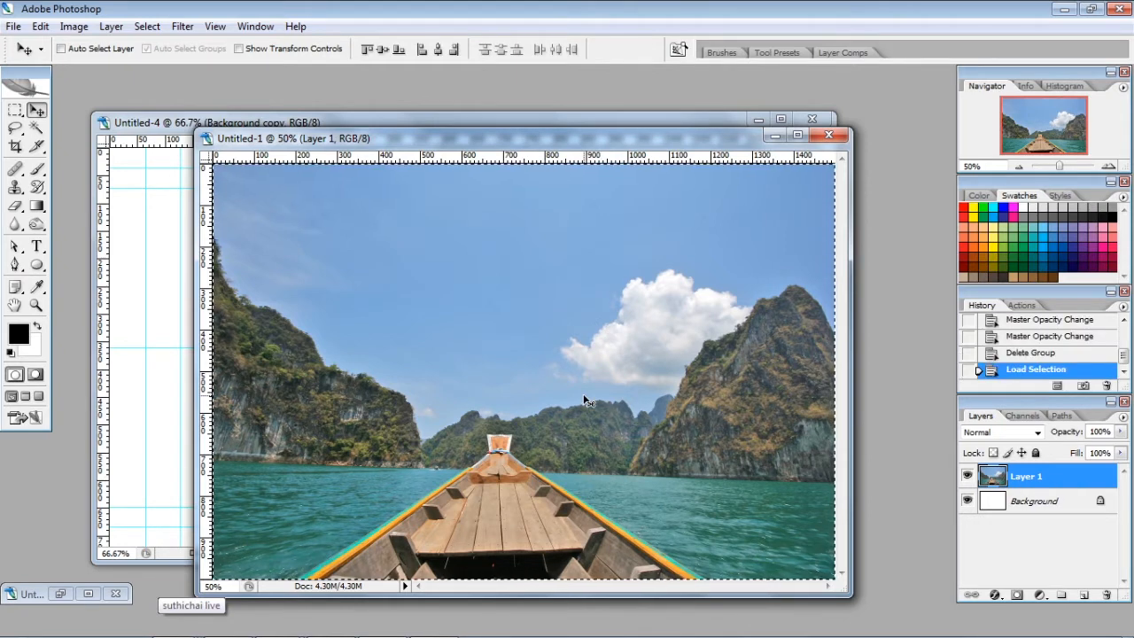
click(140, 125)
key(ctrl+v)
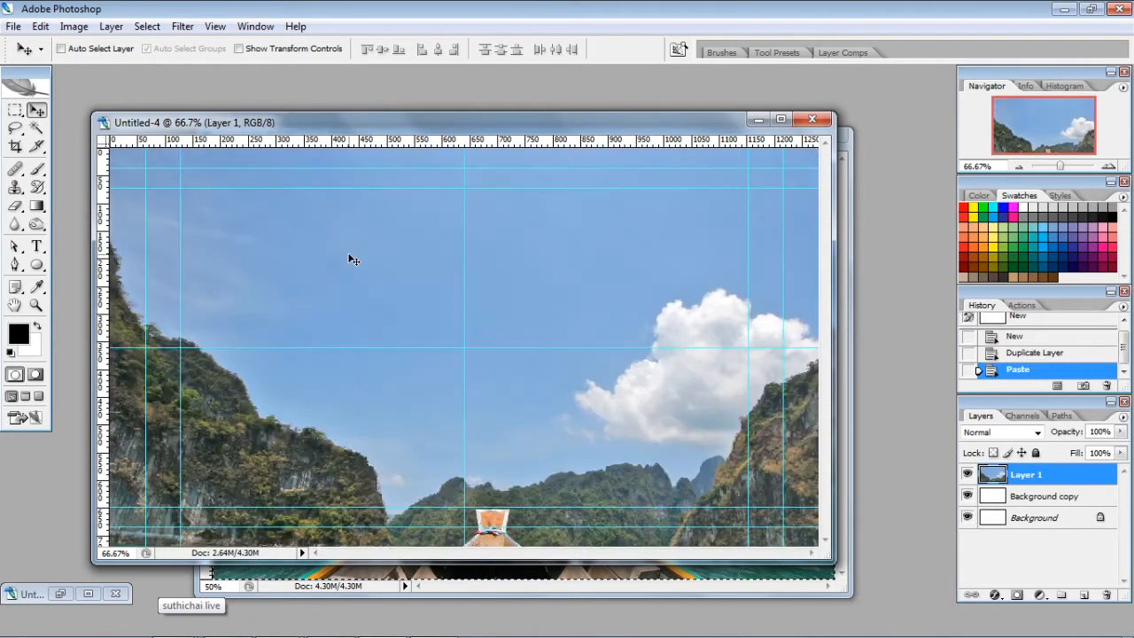
click(780, 119)
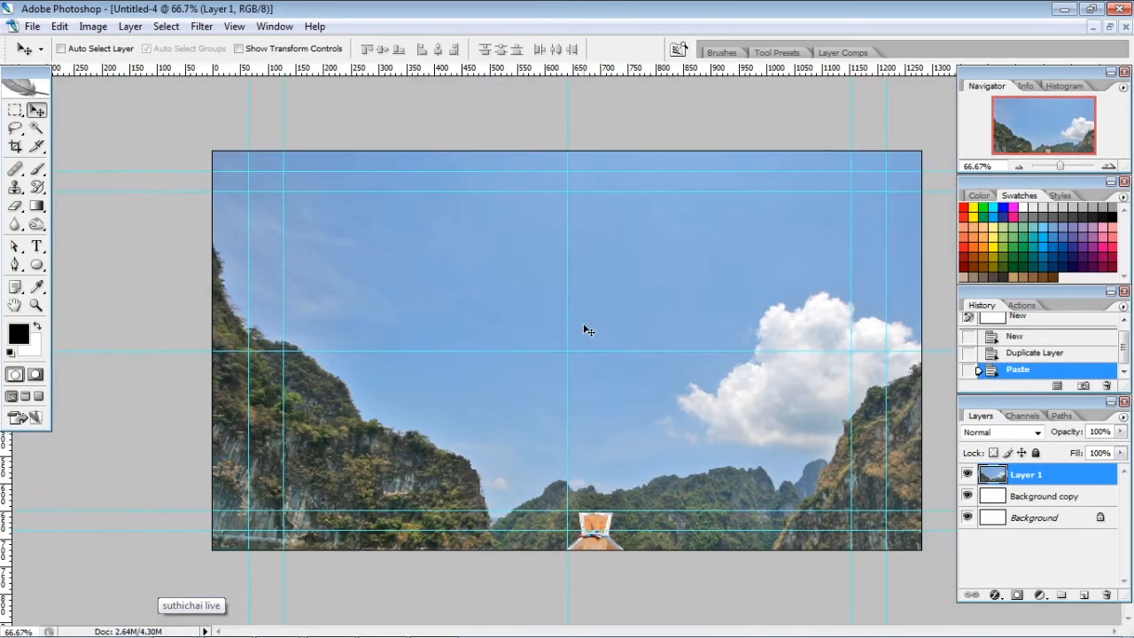
key(ctrl+t)
drag(697, 472, 670, 388)
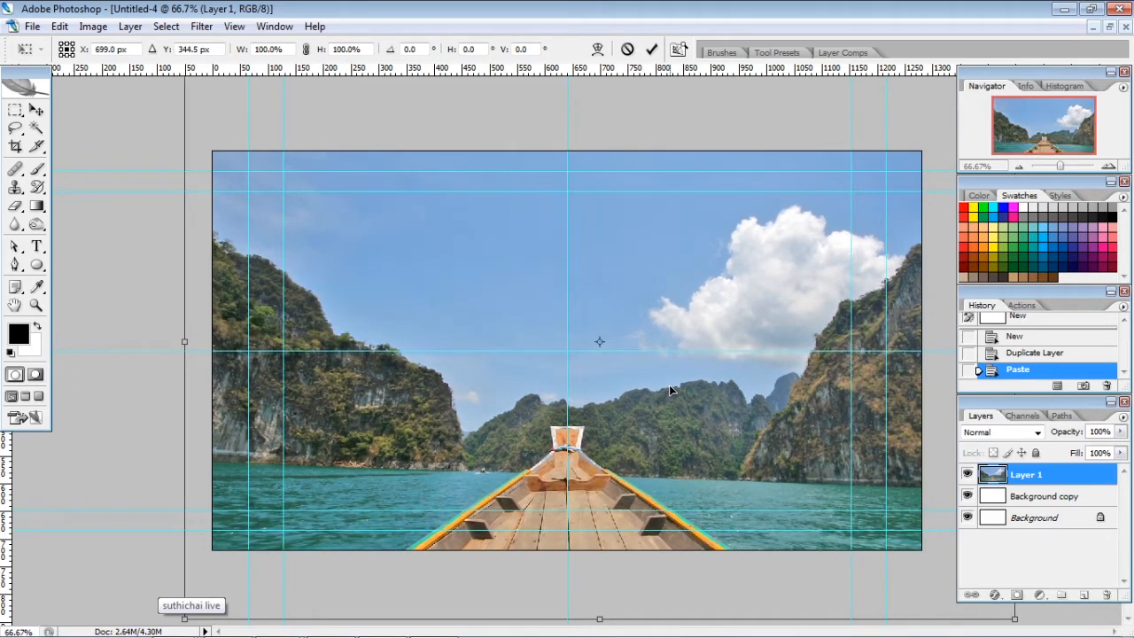
key(ctrl+minus)
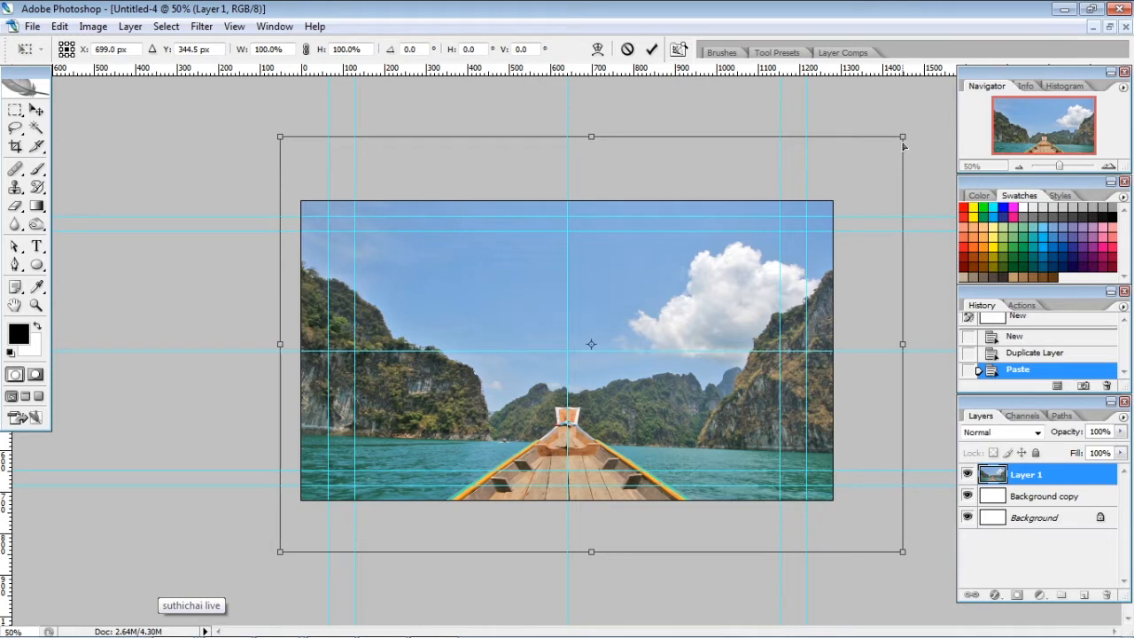
drag(903, 142, 904, 122)
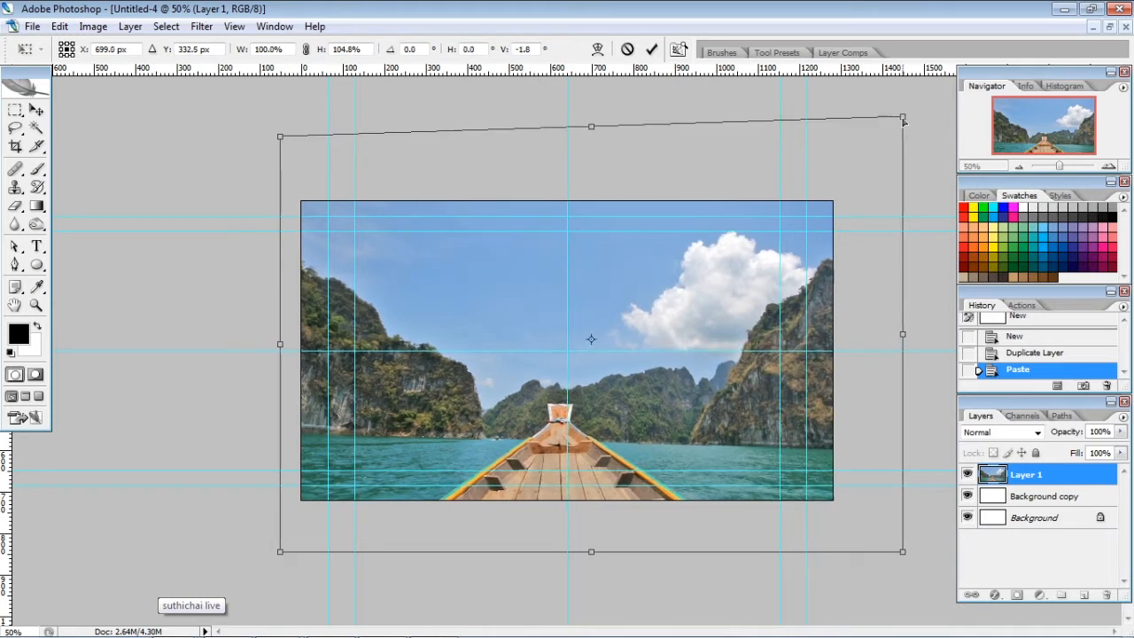
key(Return)
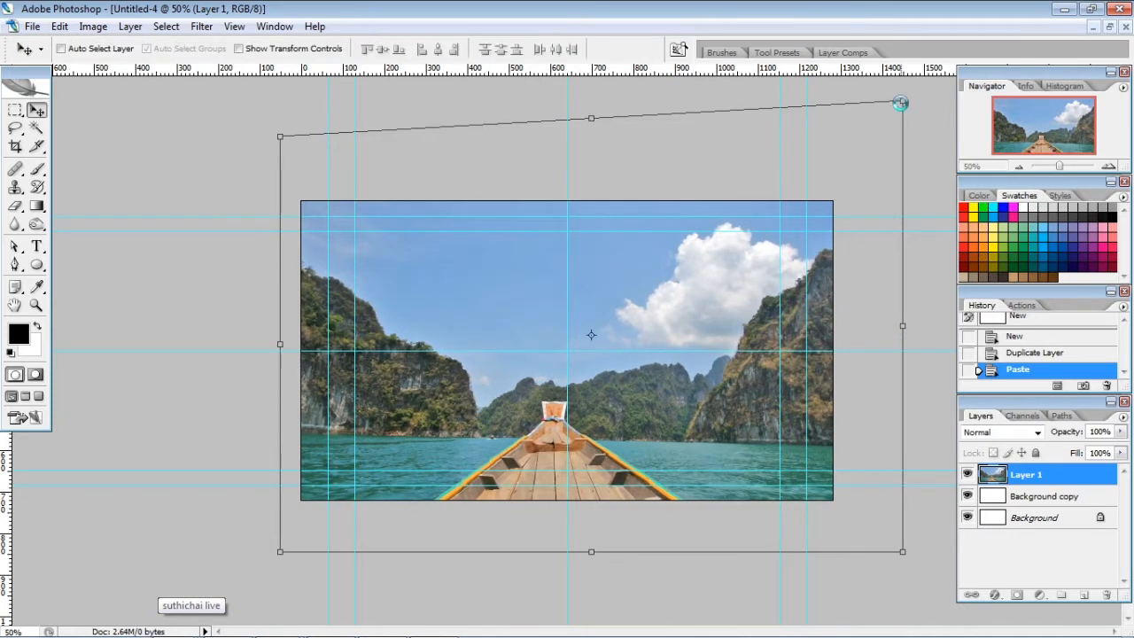
key(ctrl+z)
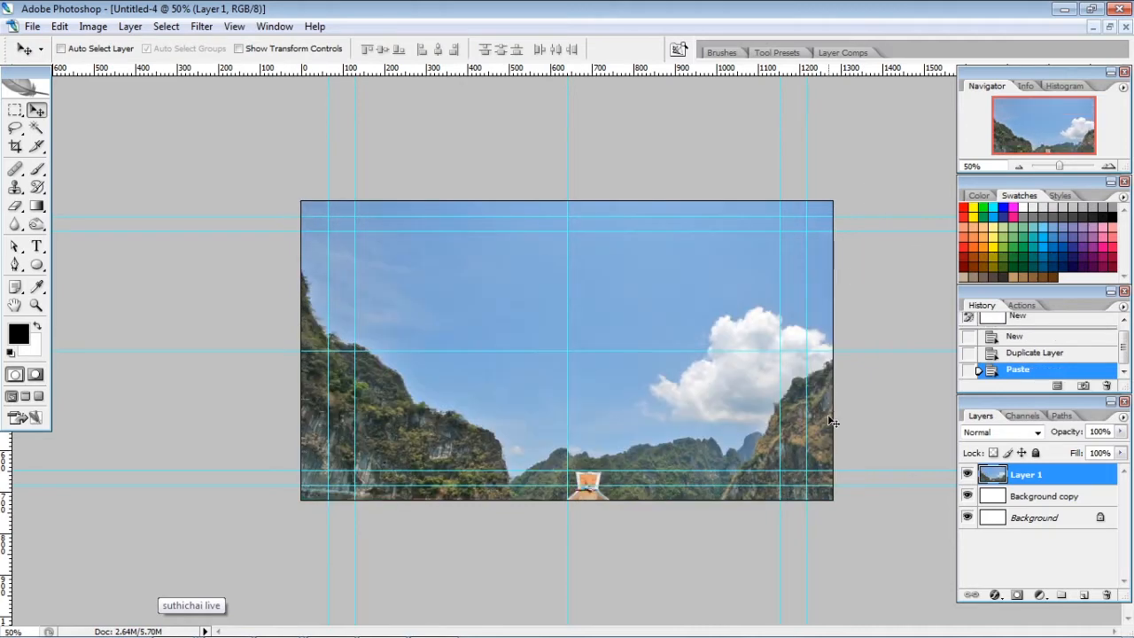
Free-transform the pasted boat photo, moving the boat into view and scaling the photo proportionally to about 94.8%
key(ctrl+t)
drag(683, 445, 657, 392)
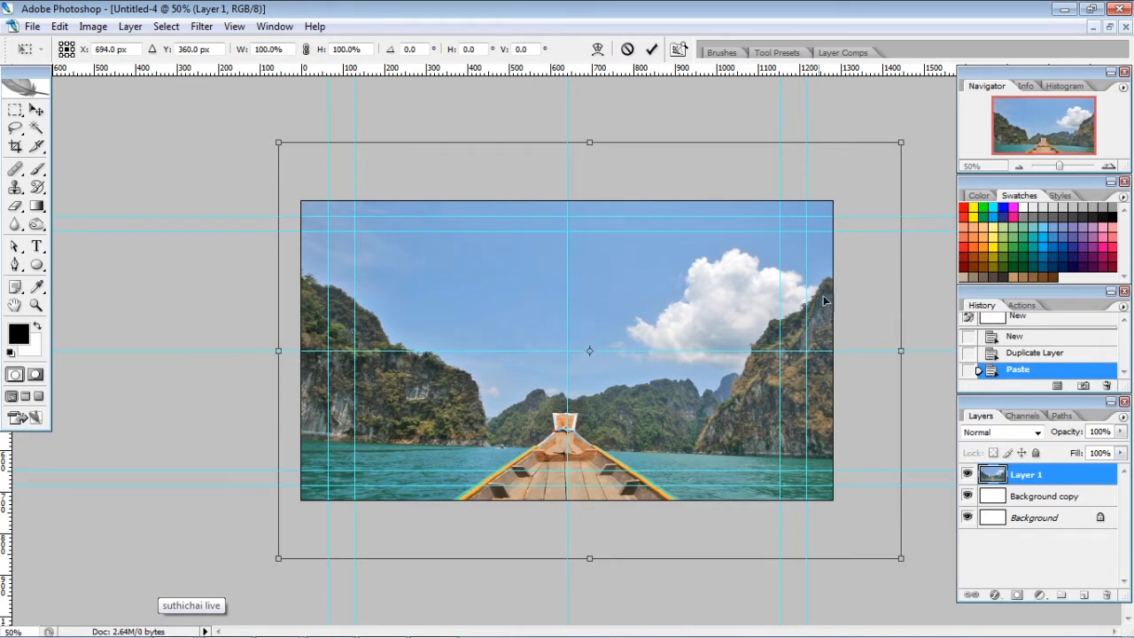
drag(899, 142, 869, 166)
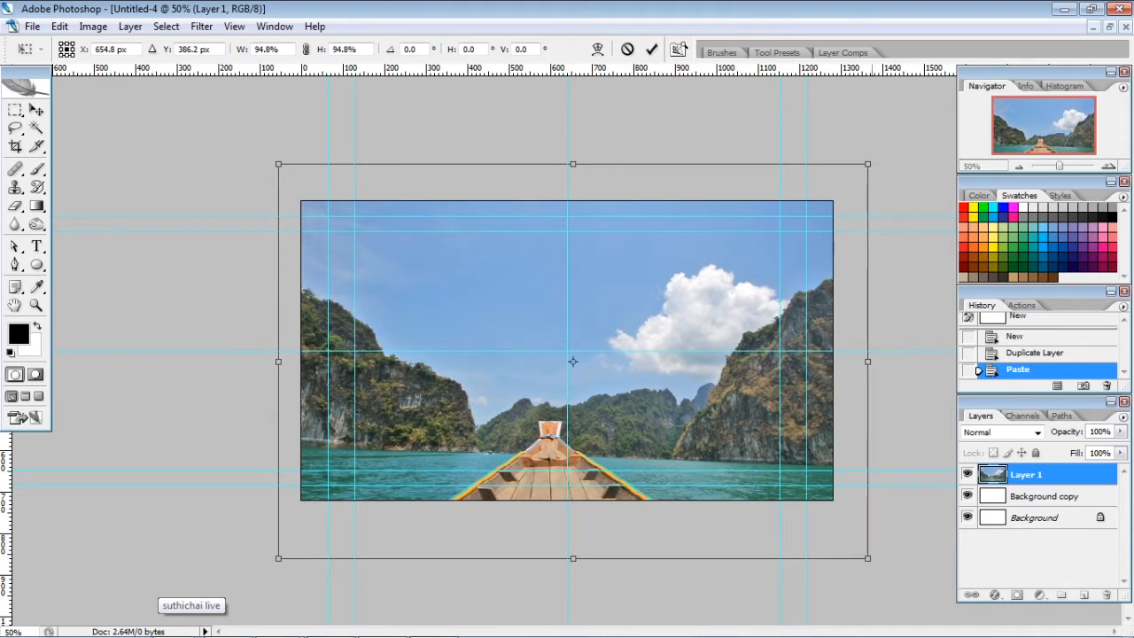
Align the boat's bow with the vertical centre guide, placing the photo at about X 696.8 px, Y 370 px, and apply the transform
drag(647, 440, 662, 436)
key(Right)
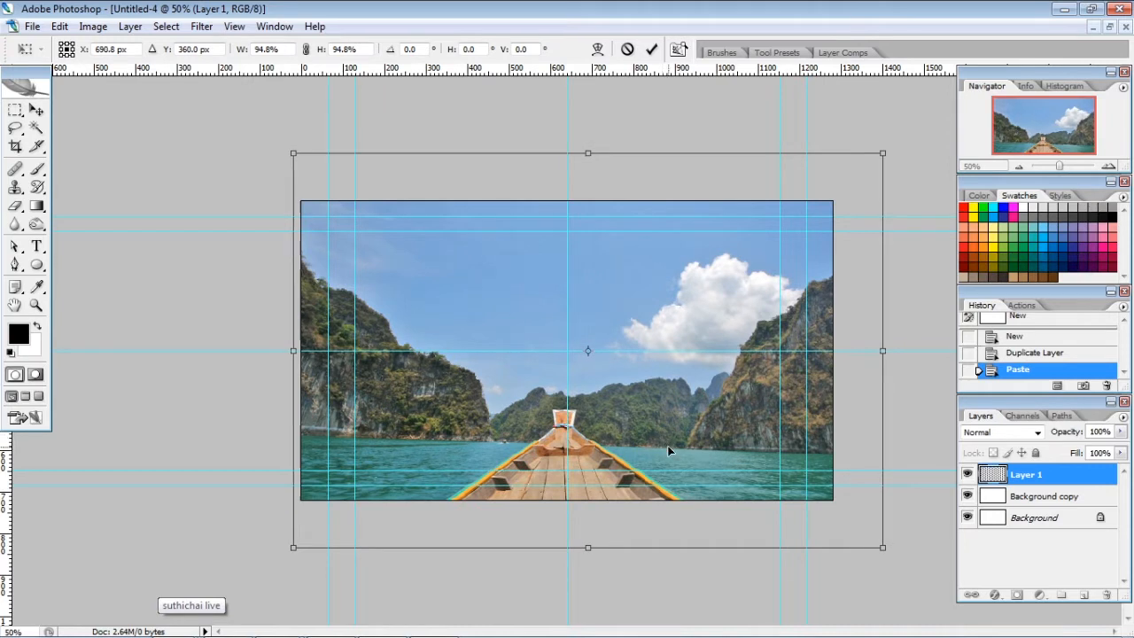
key(Right)
key(Down)
key(Down)
key(Down)
key(Down)
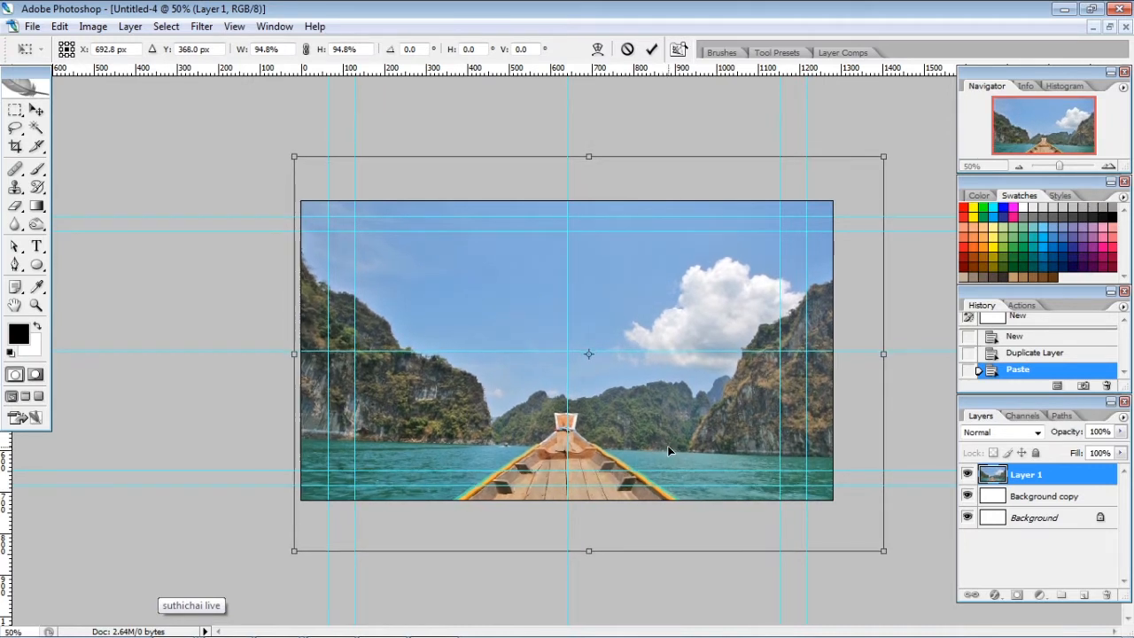
key(Right)
key(Right)
key(Down)
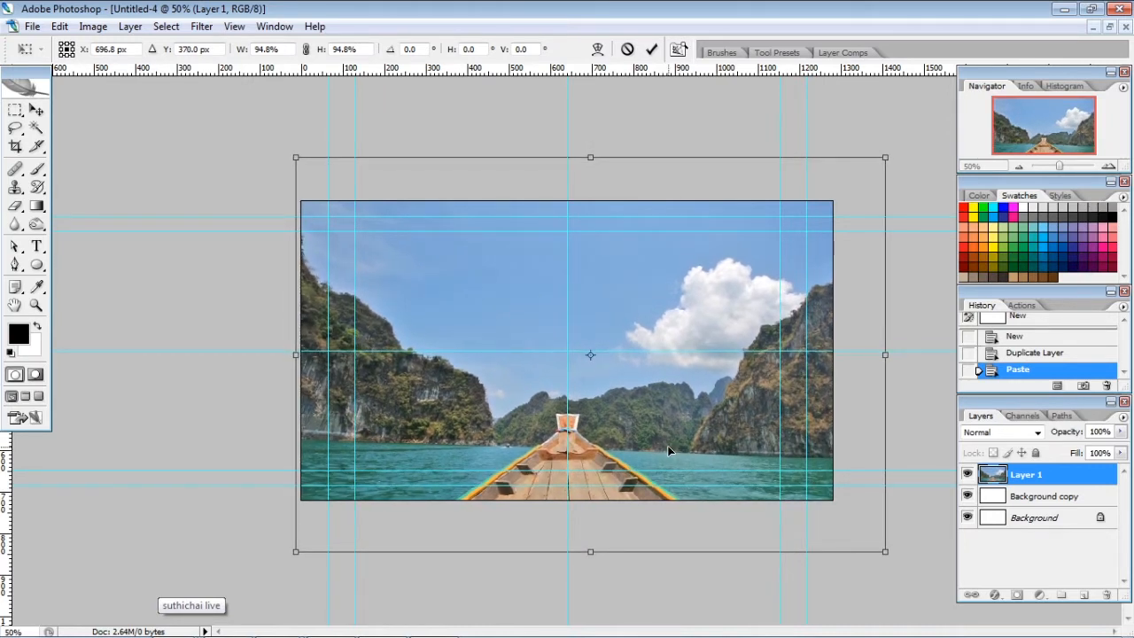
key(Return)
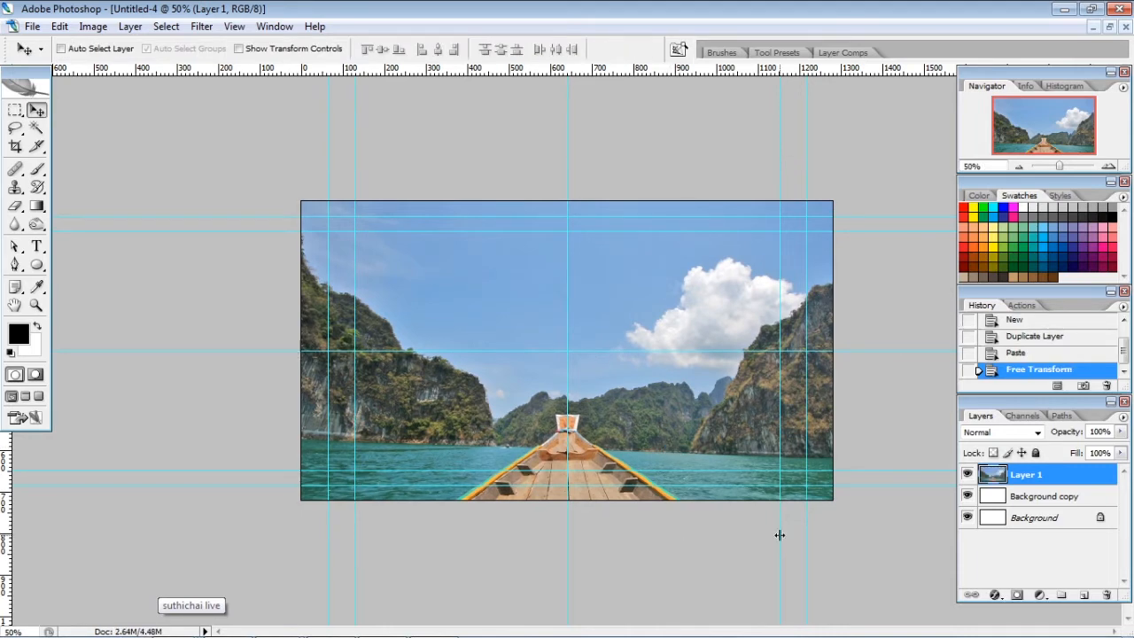
Hide the guides and add a Gradient fill layer with the Radial style above the photo
key(ctrl+0)
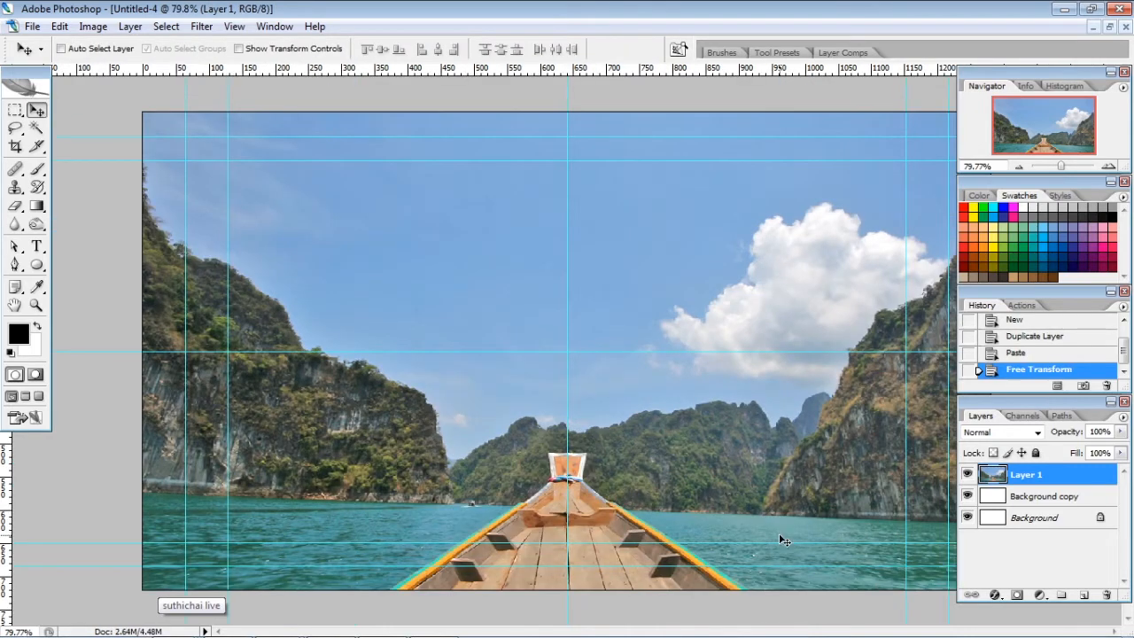
key(ctrl+semicolon)
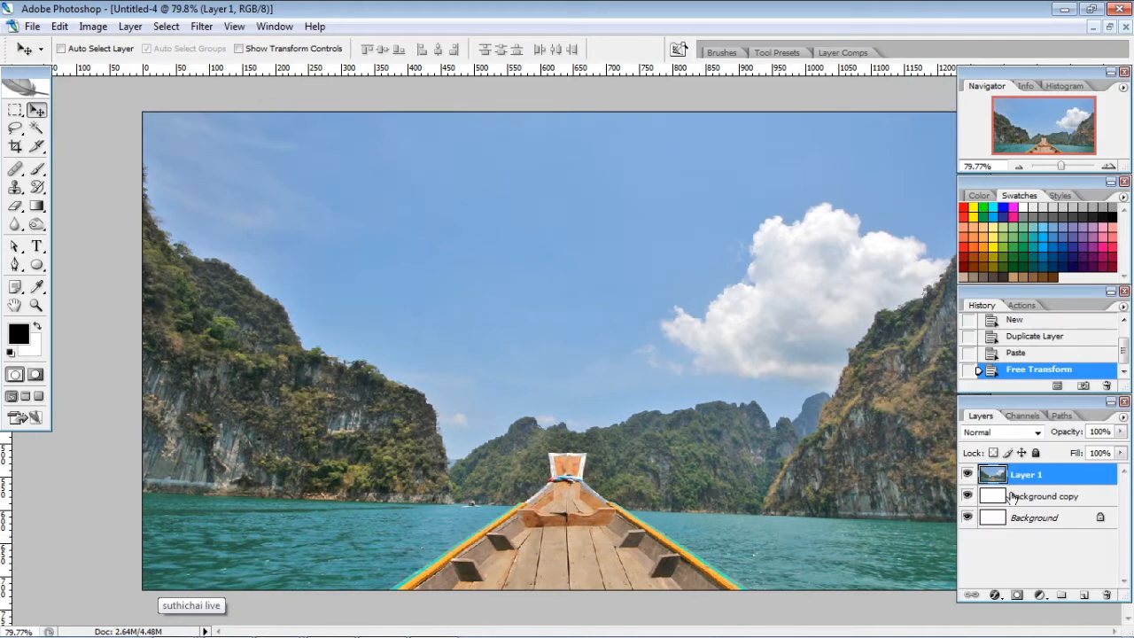
click(1038, 594)
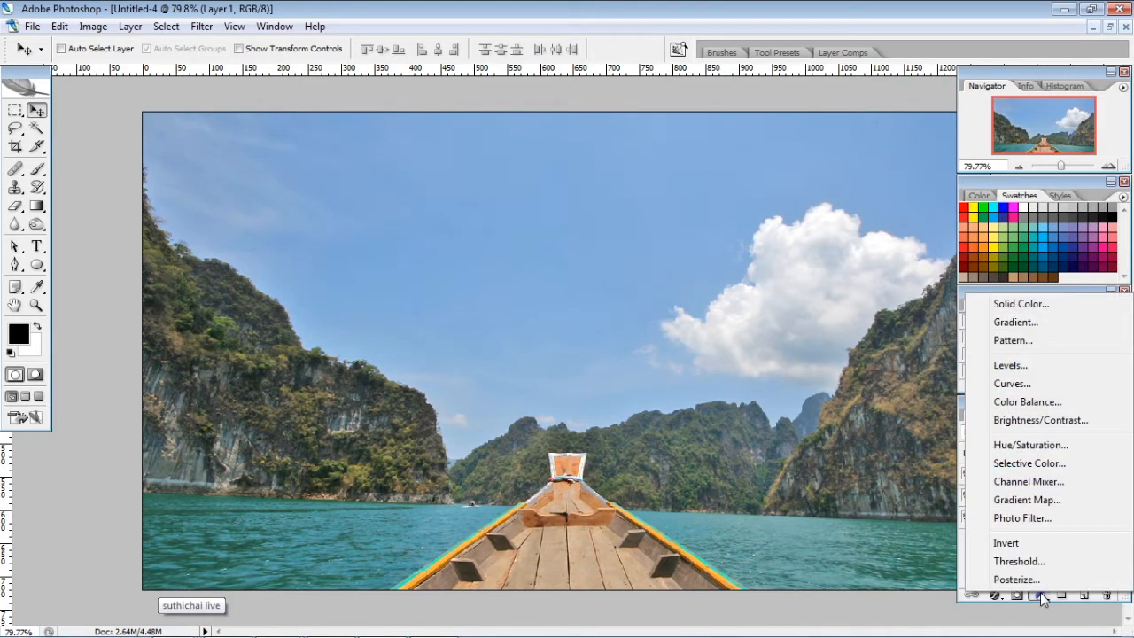
click(1019, 321)
click(898, 221)
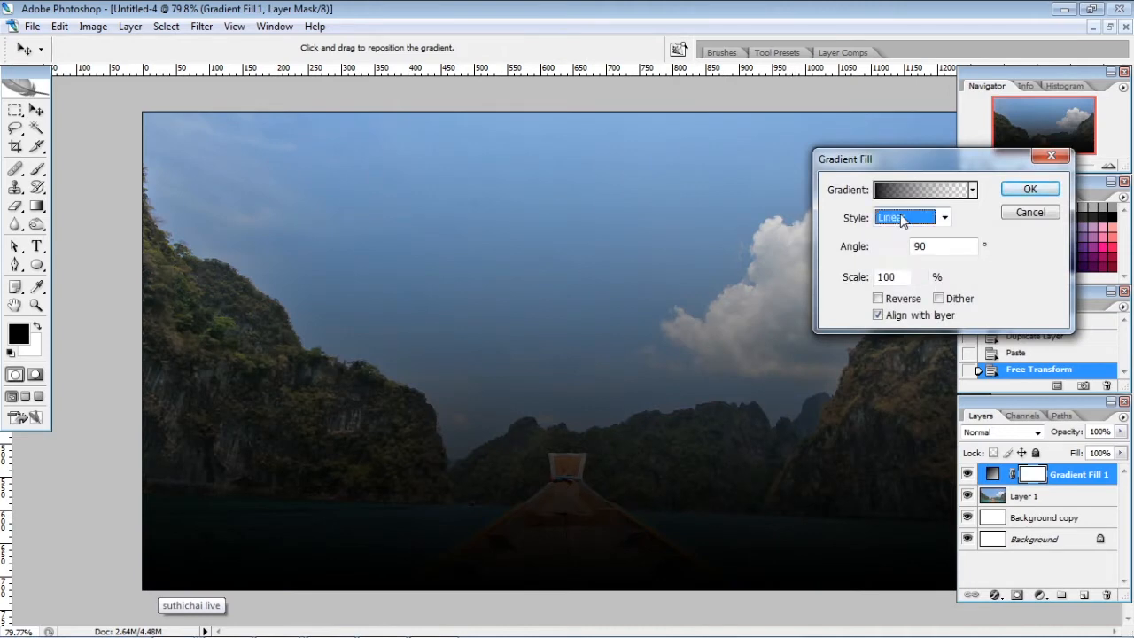
click(908, 254)
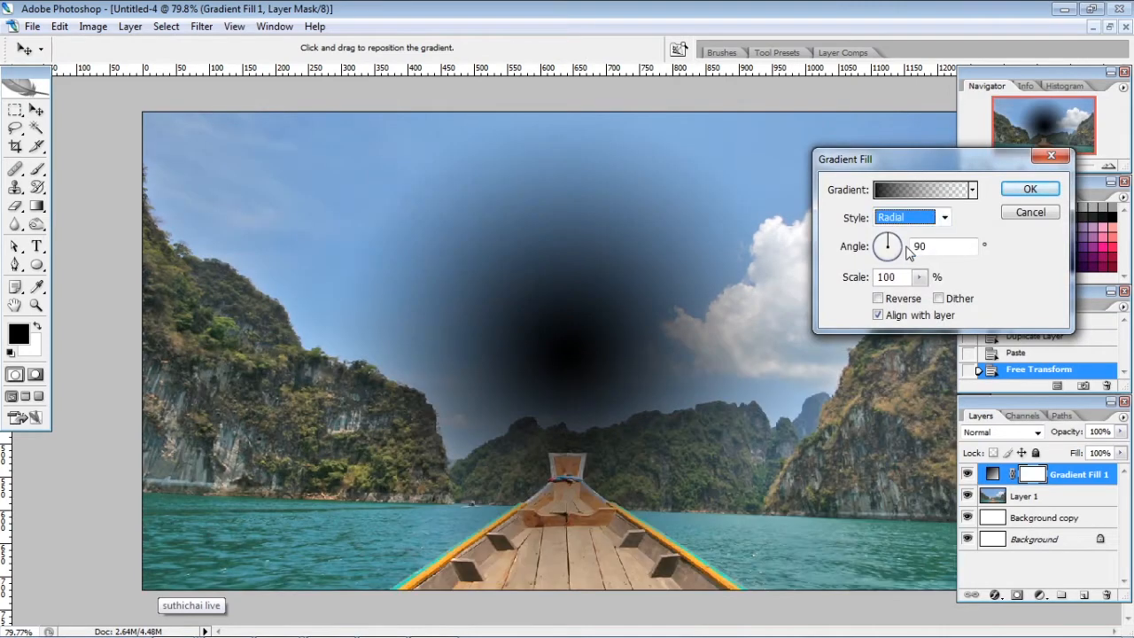
Reverse the radial gradient and set its scale to 150%
click(893, 305)
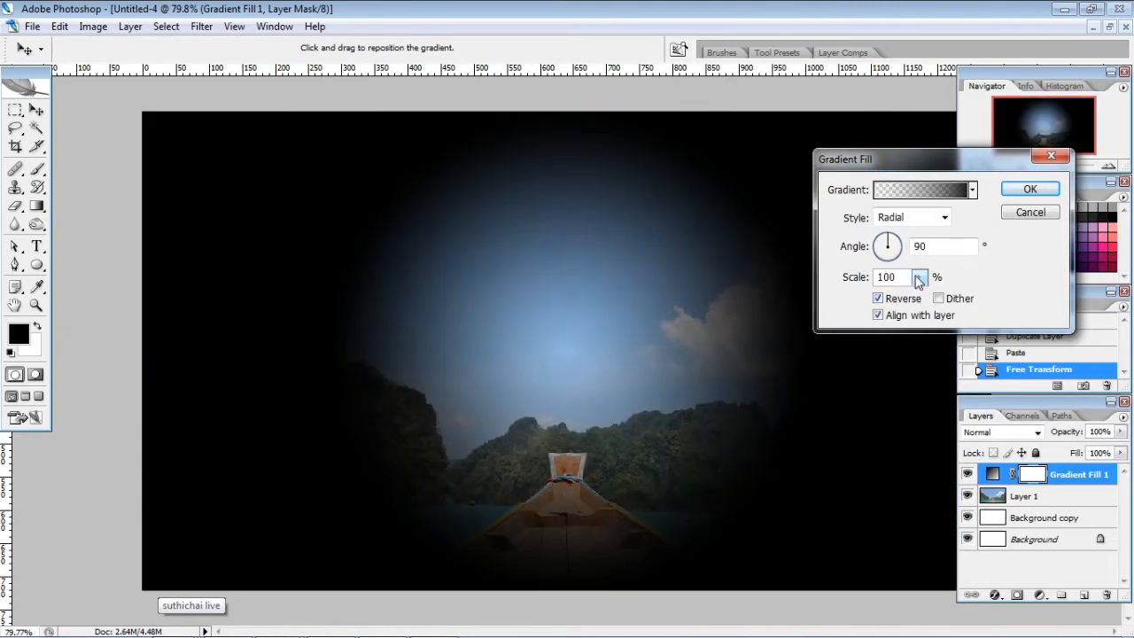
click(918, 276)
drag(924, 296, 1052, 303)
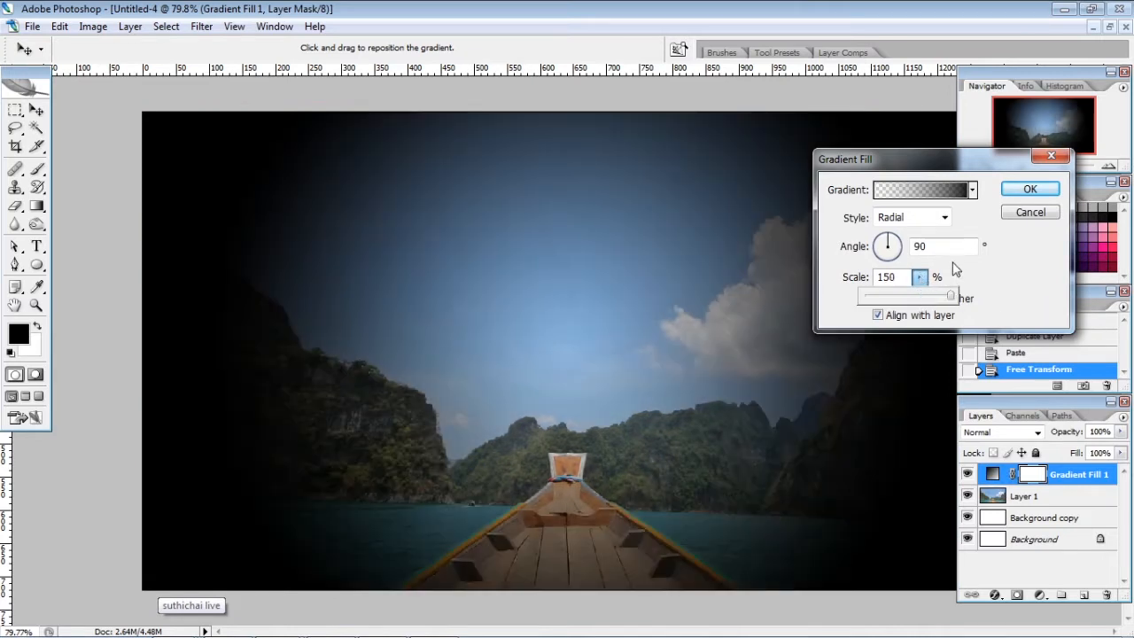
Set the gradient's angle to about 158.2° and apply the fill as a dark vignette around the photo
click(958, 248)
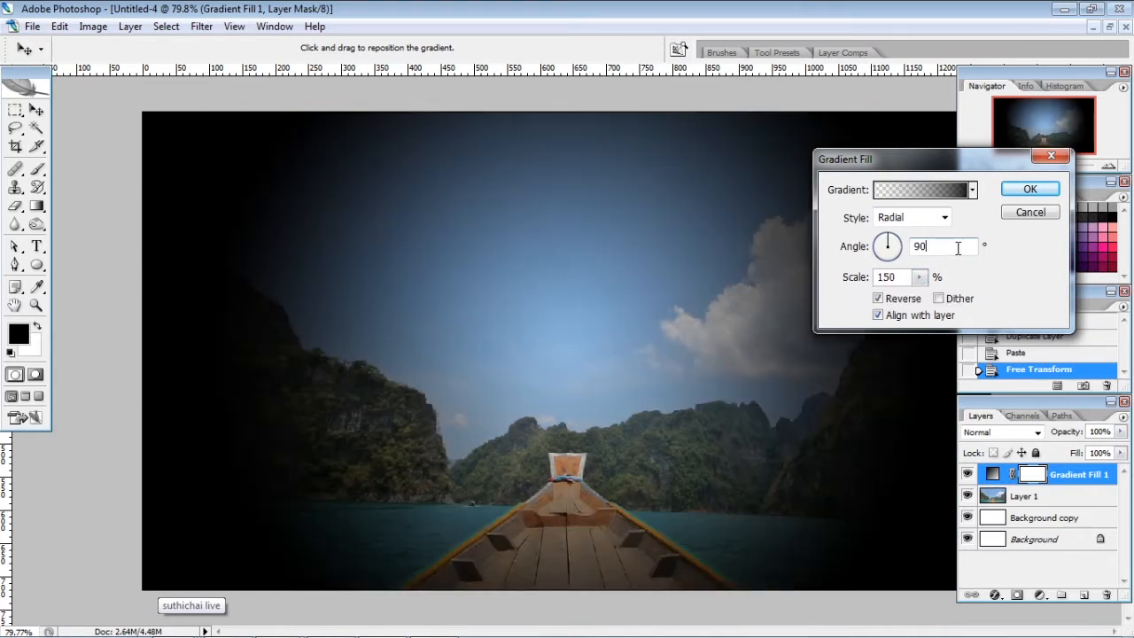
drag(890, 244, 882, 250)
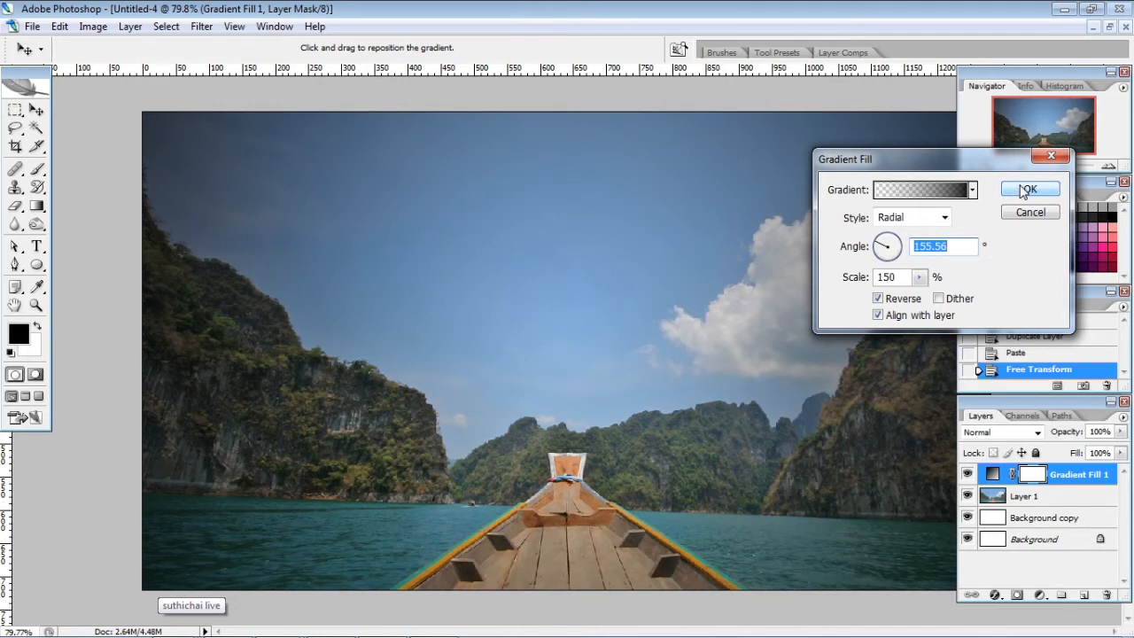
click(877, 241)
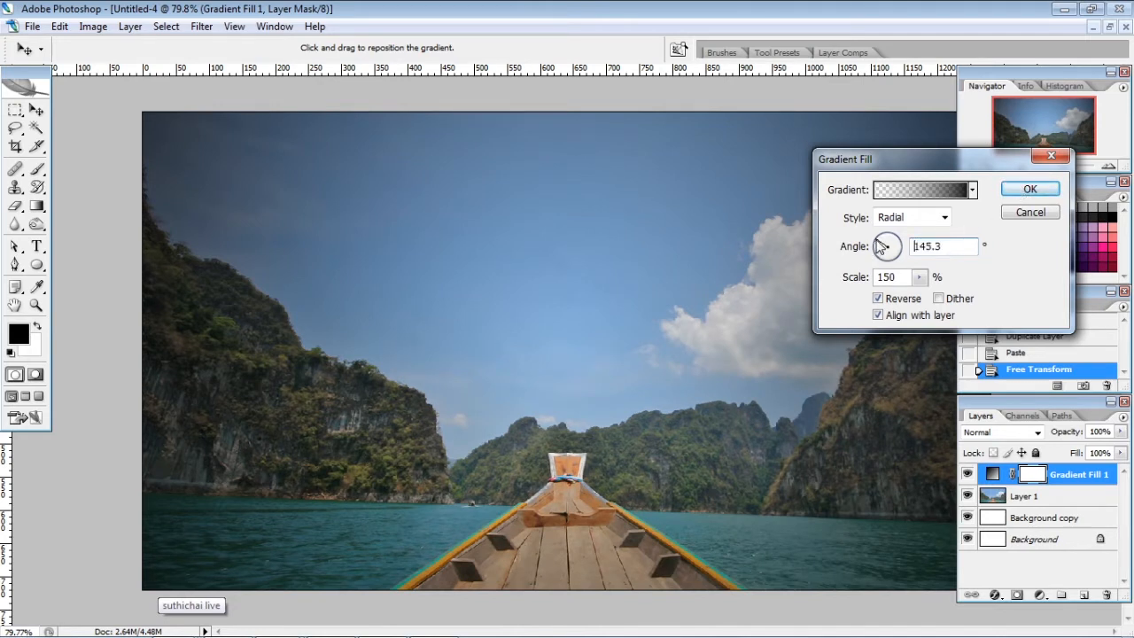
drag(876, 240, 875, 240)
click(877, 243)
click(881, 248)
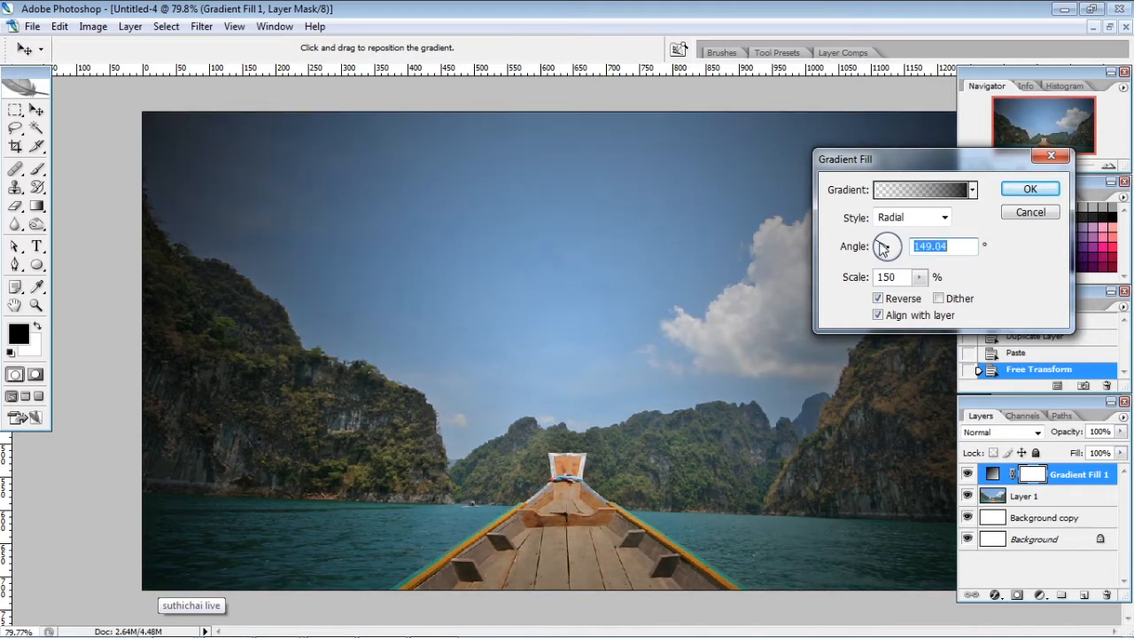
click(883, 249)
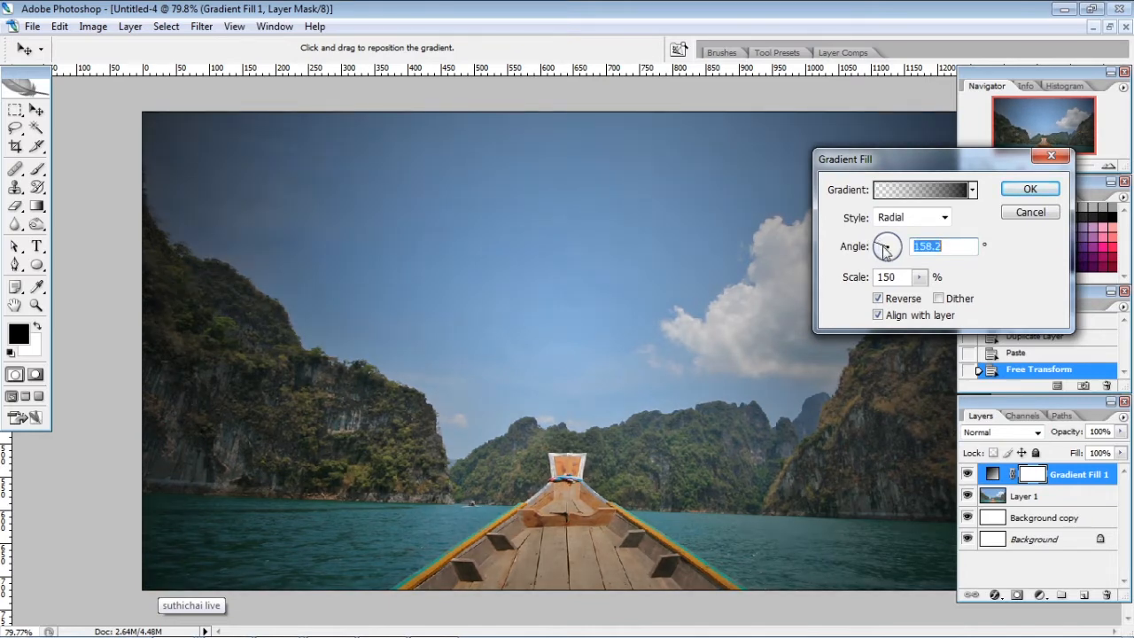
click(1028, 190)
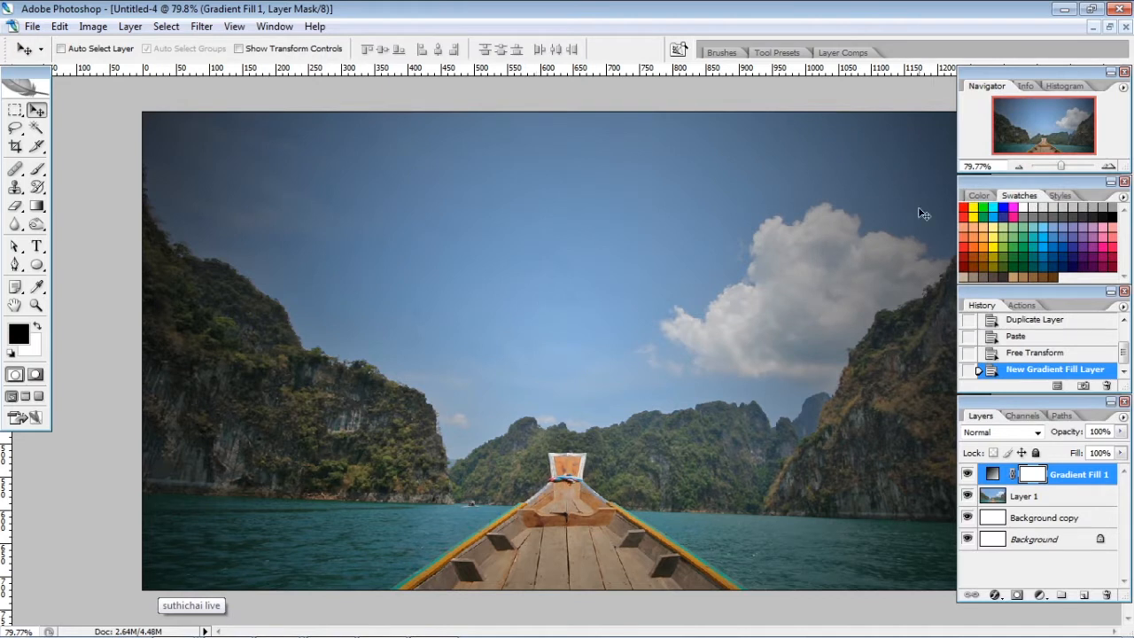
Add a Channel Mixer layer above the gradient fill with the Blue output channel set to green 75% and blue 25%
click(1044, 596)
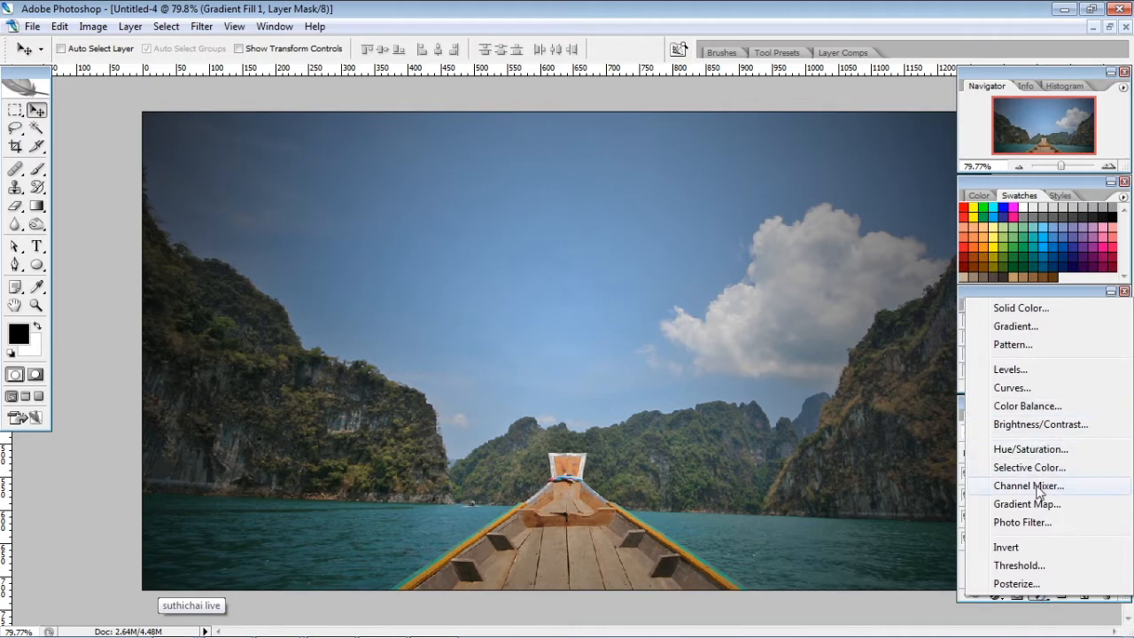
click(1038, 486)
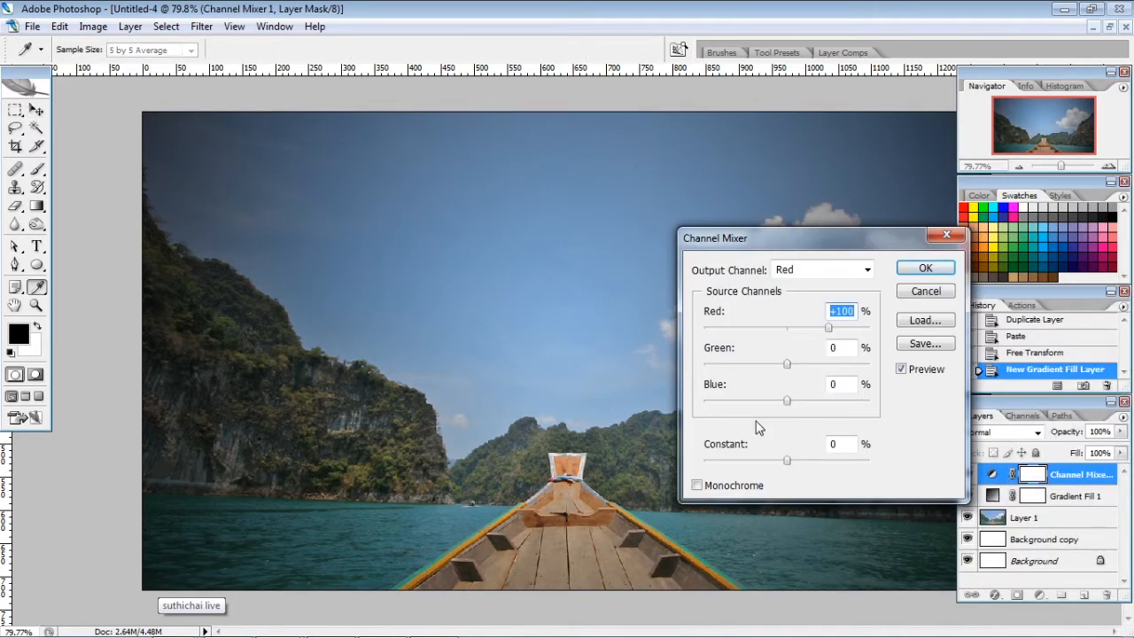
click(802, 274)
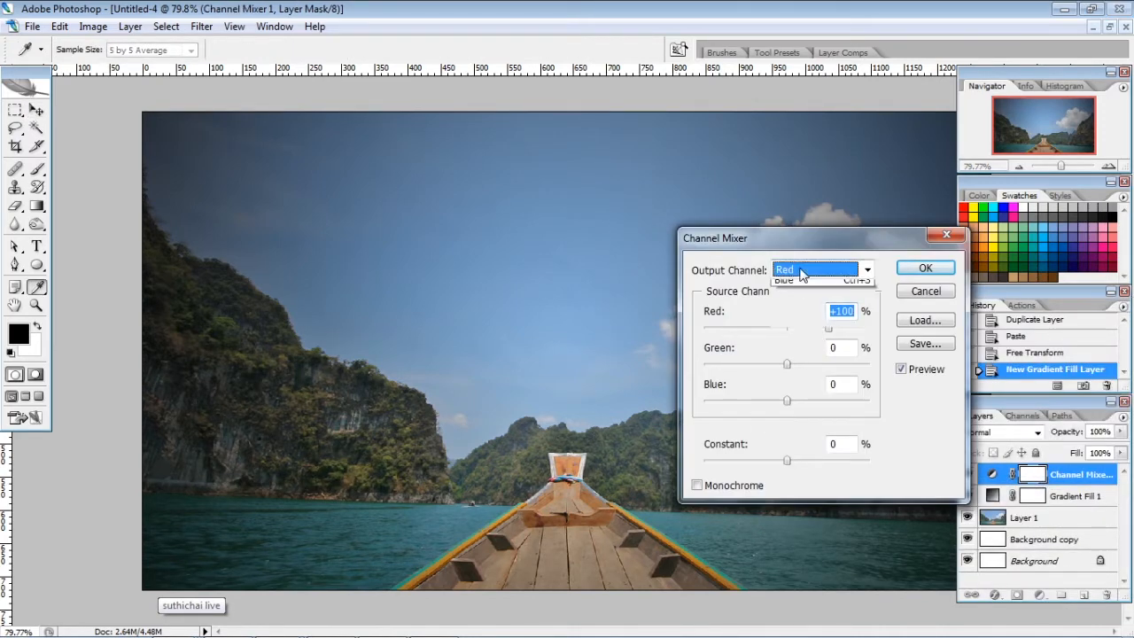
click(797, 318)
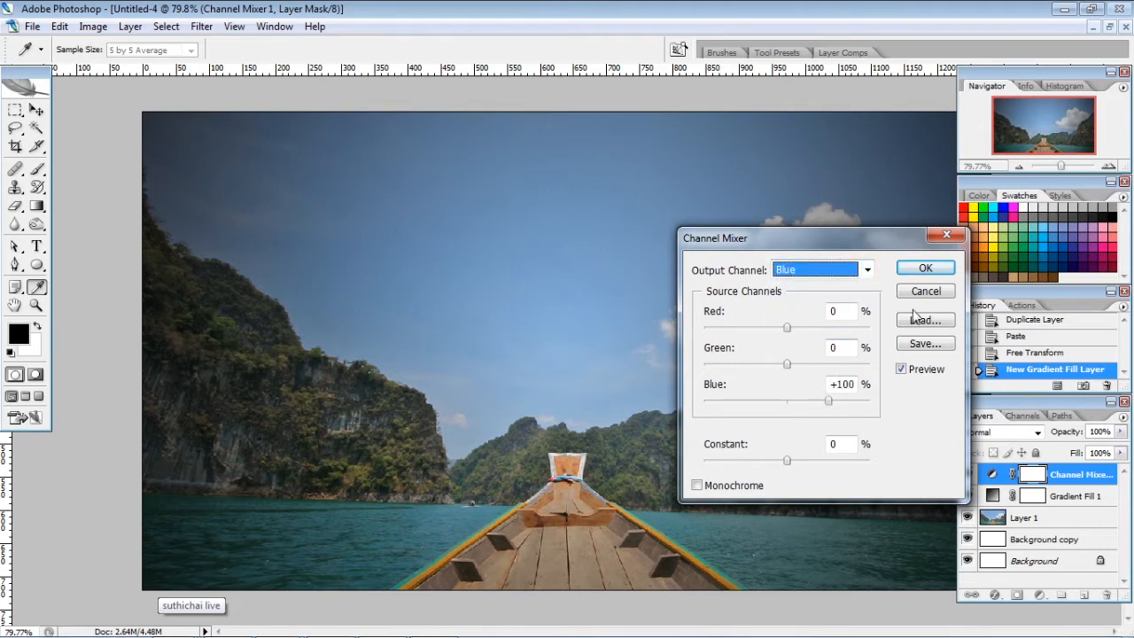
double_click(830, 349)
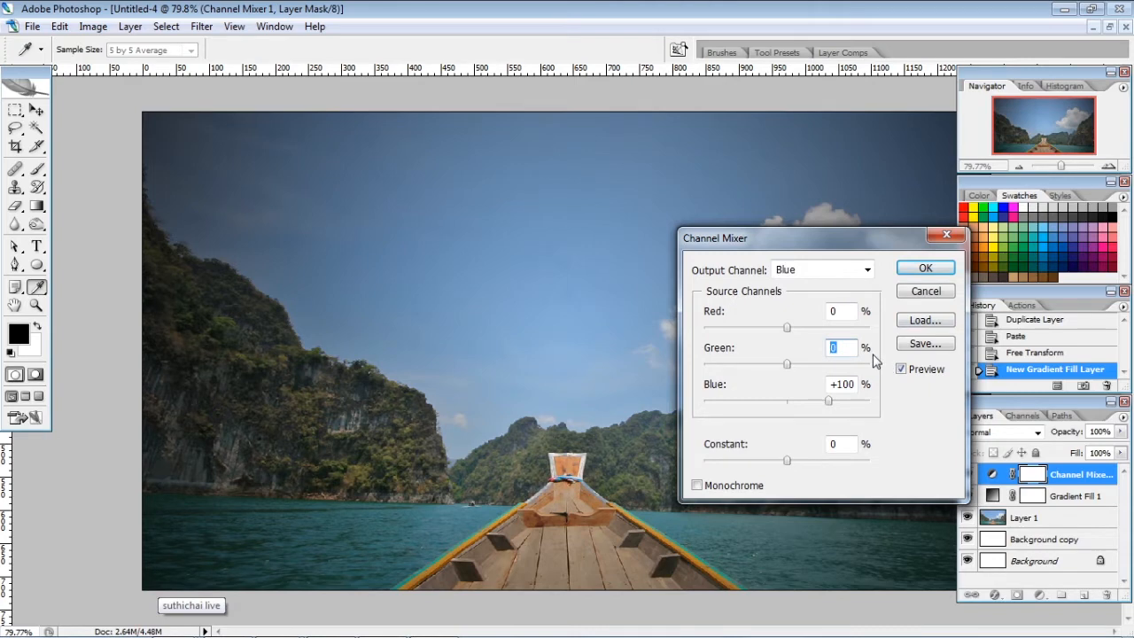
text(75)
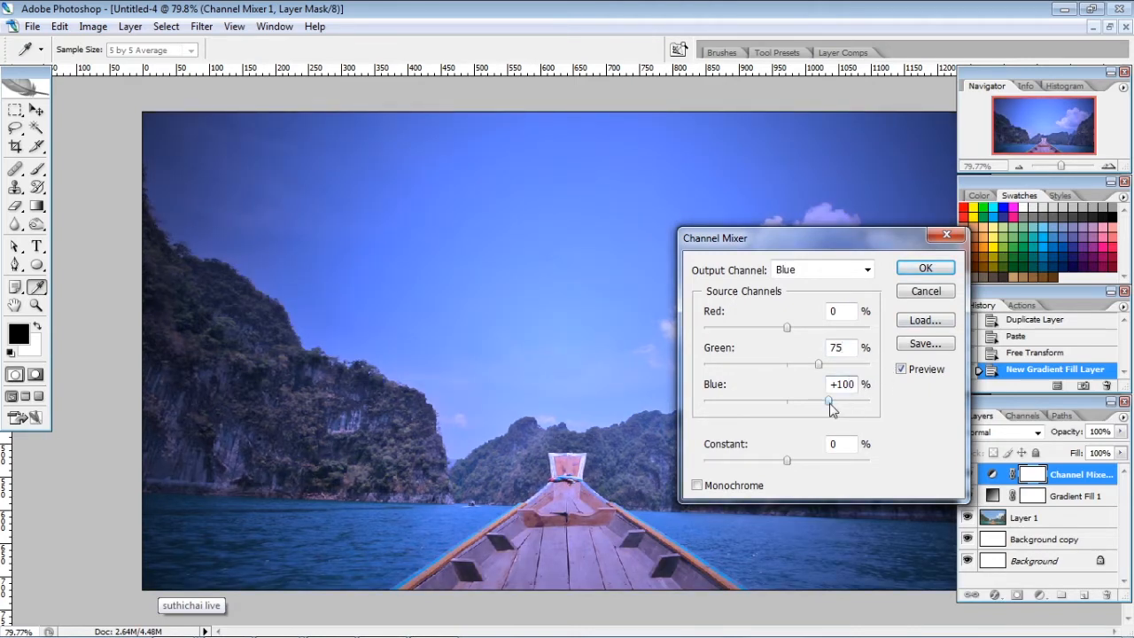
drag(830, 403, 799, 406)
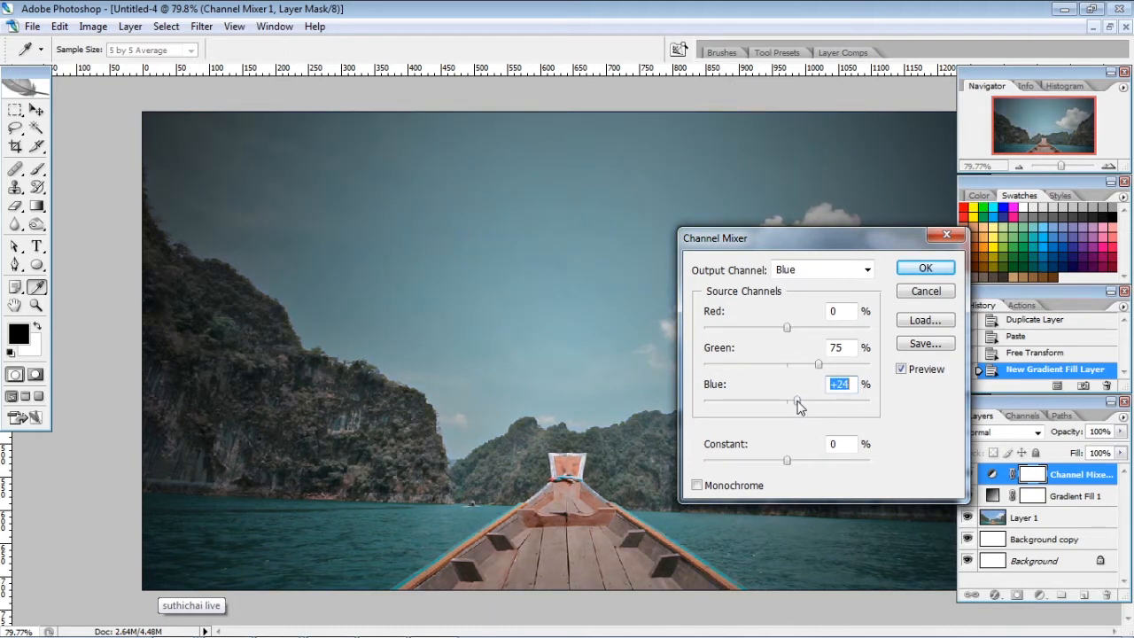
drag(798, 406, 801, 406)
text(25)
click(930, 267)
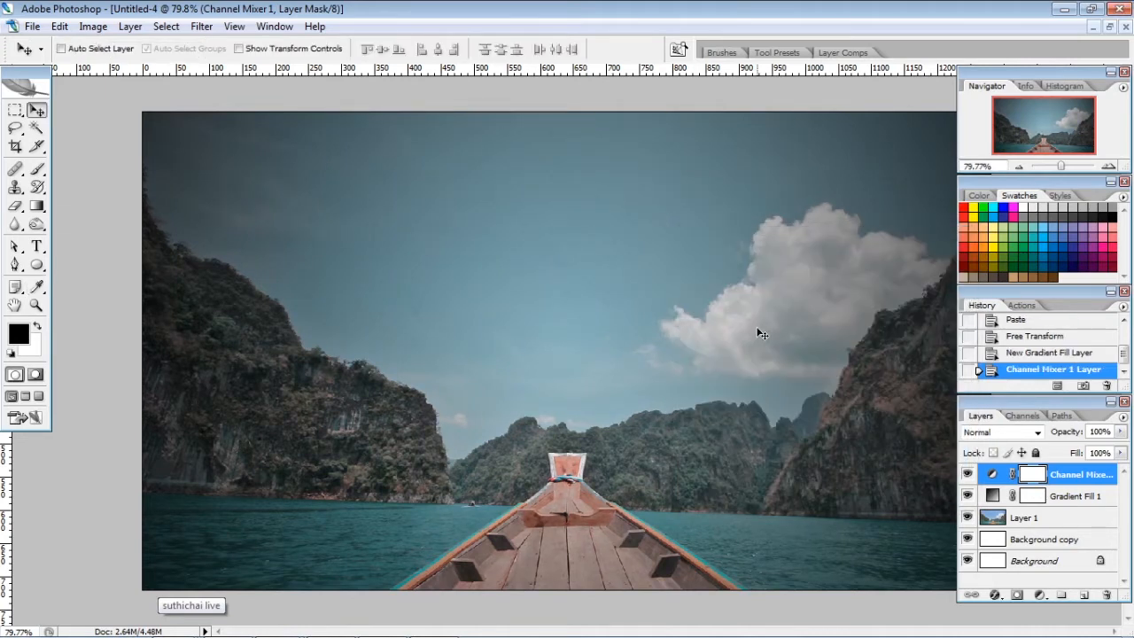
Add a second Channel Mixer layer and set its Red output channel to red 75% and green 25%
click(1040, 595)
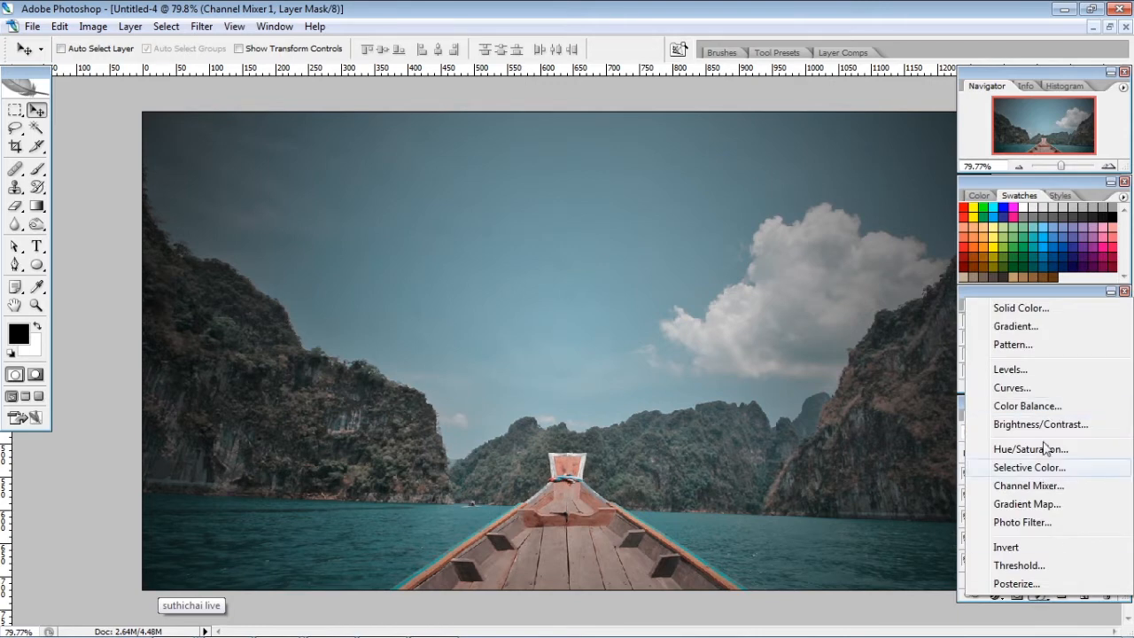
click(1027, 485)
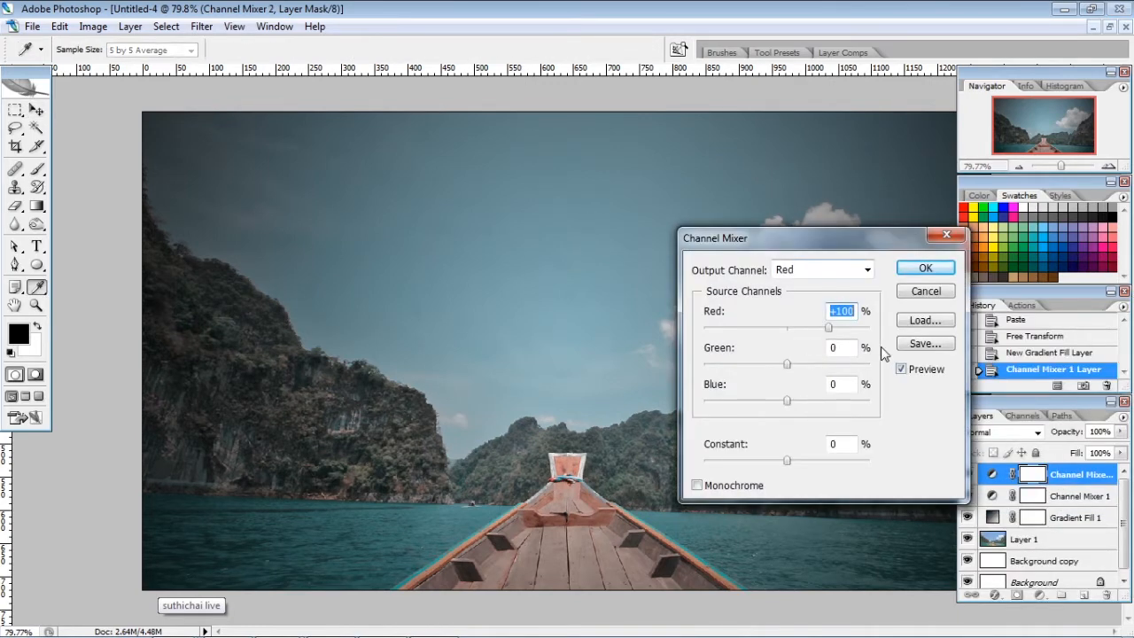
drag(829, 329, 820, 336)
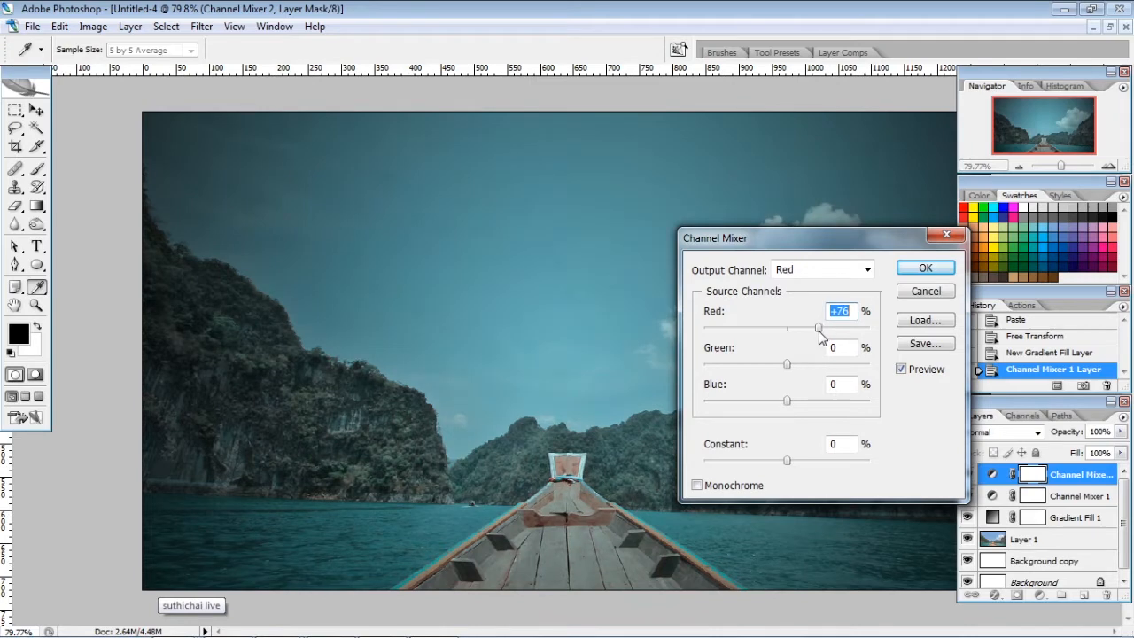
text(75)
drag(787, 366, 798, 368)
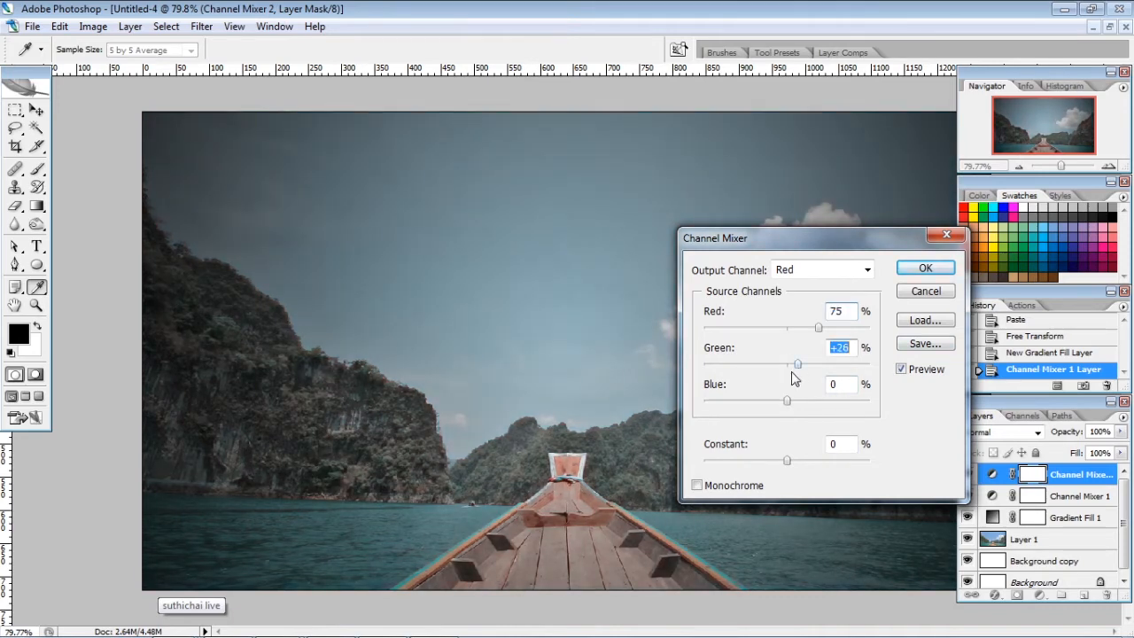
text(25)
Set the second Channel Mixer's Green output channel to red 25% and green 75%
click(811, 269)
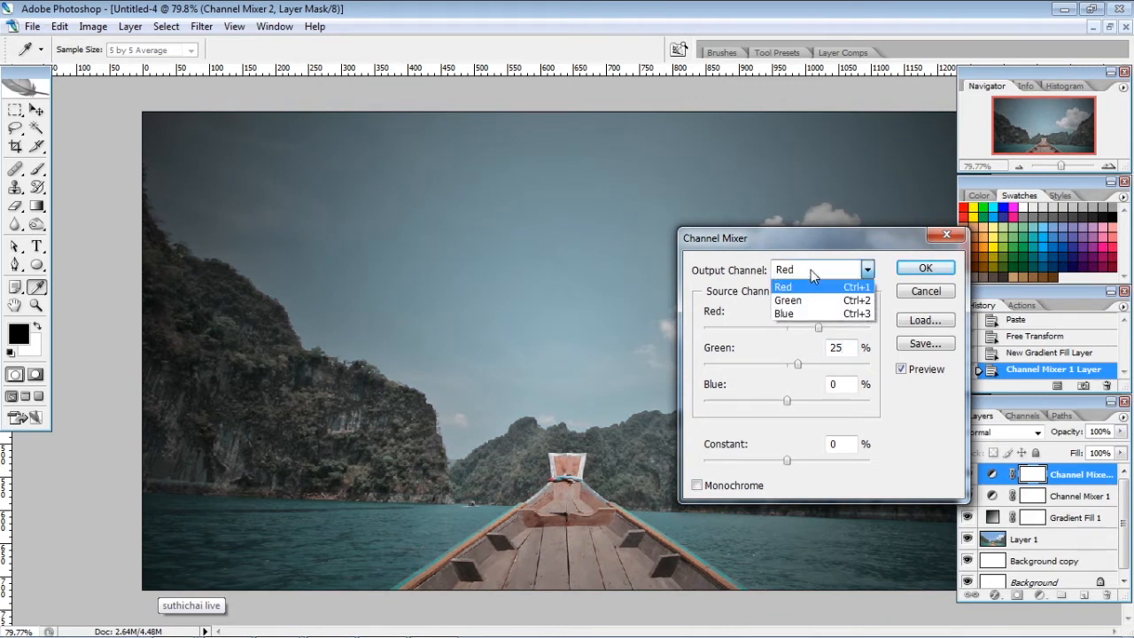
click(810, 303)
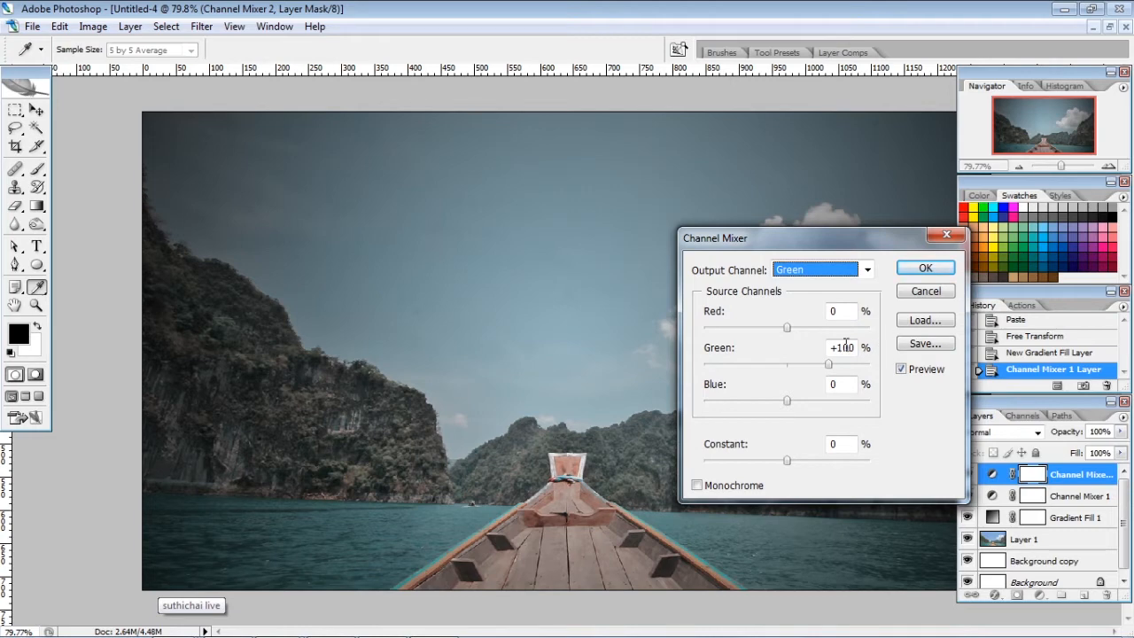
click(842, 314)
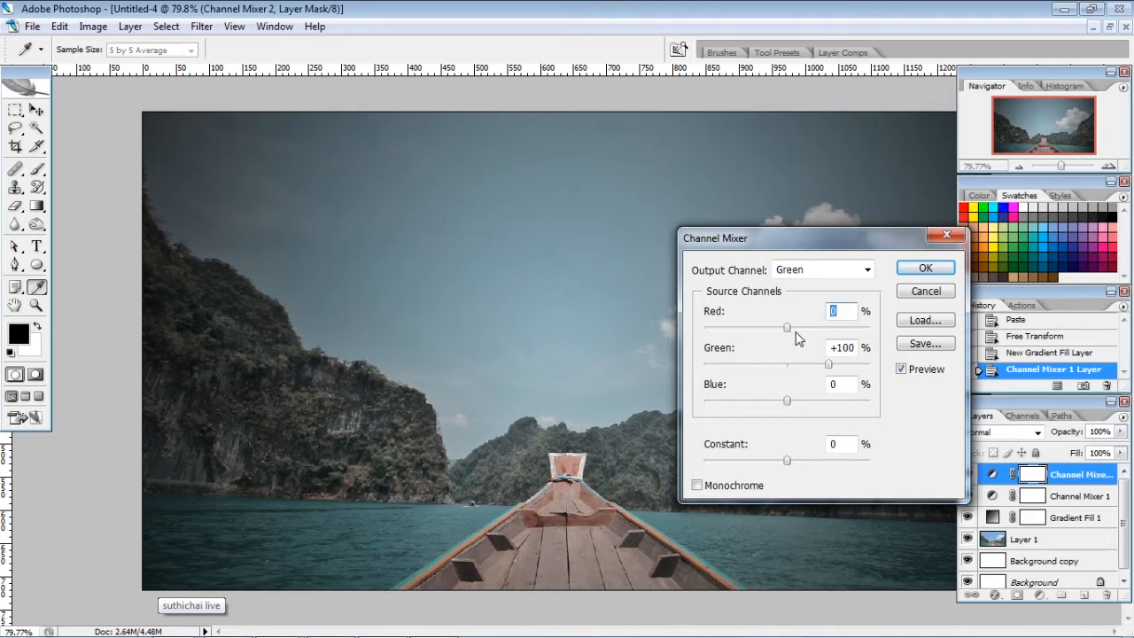
drag(786, 327, 791, 327)
text(25)
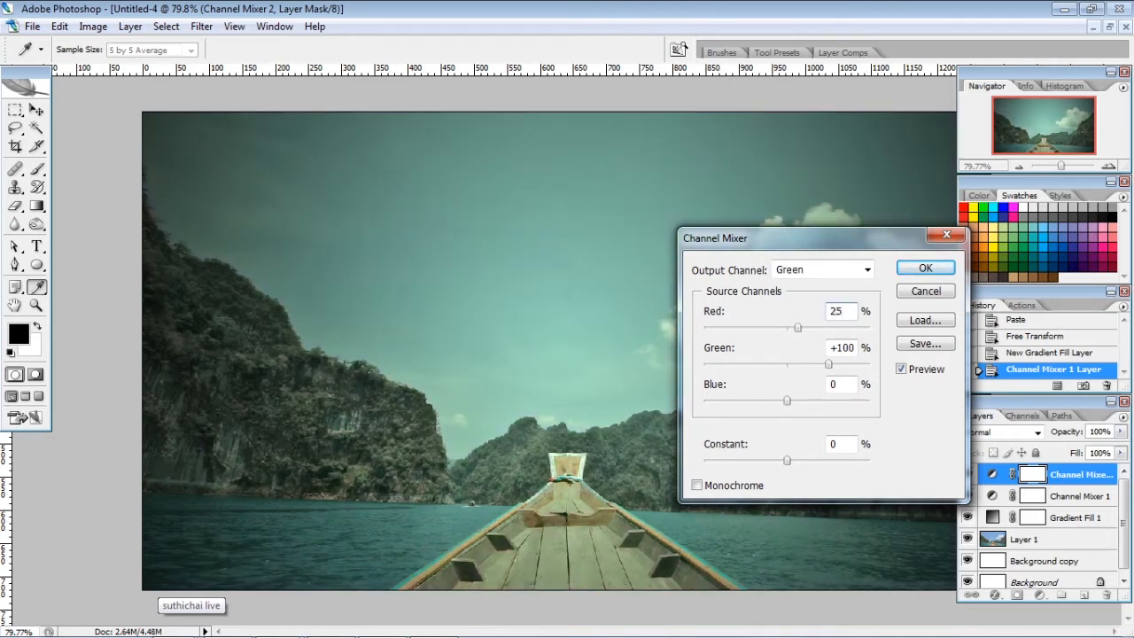
drag(857, 355, 823, 354)
text(75)
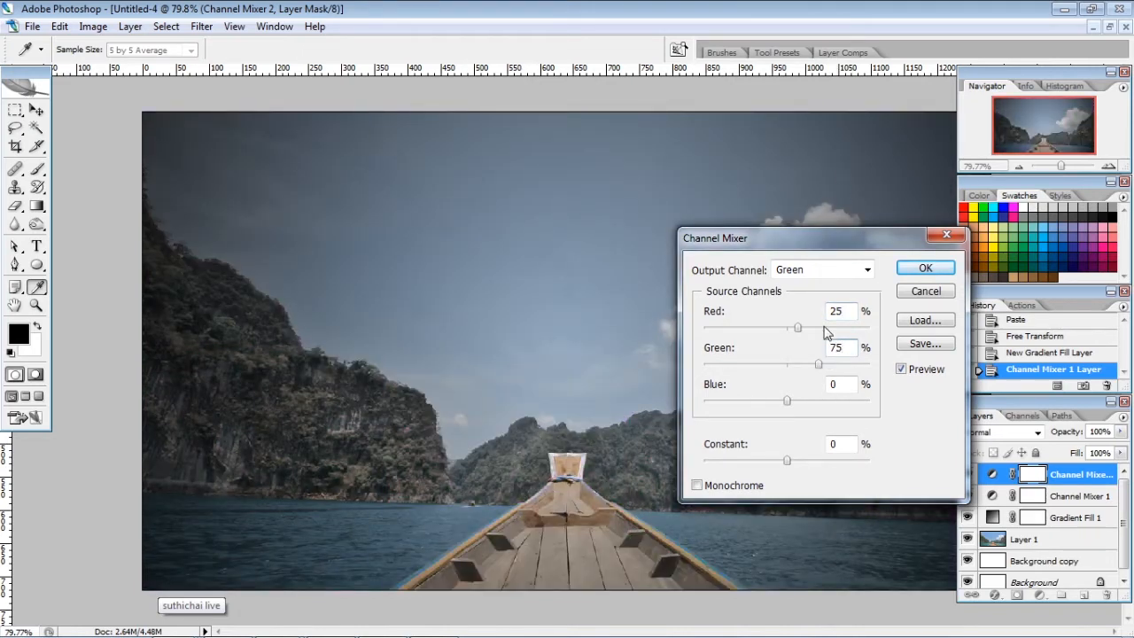
Set the second Channel Mixer's Blue output channel to green 25% and blue 75%, and apply the adjustment
click(826, 269)
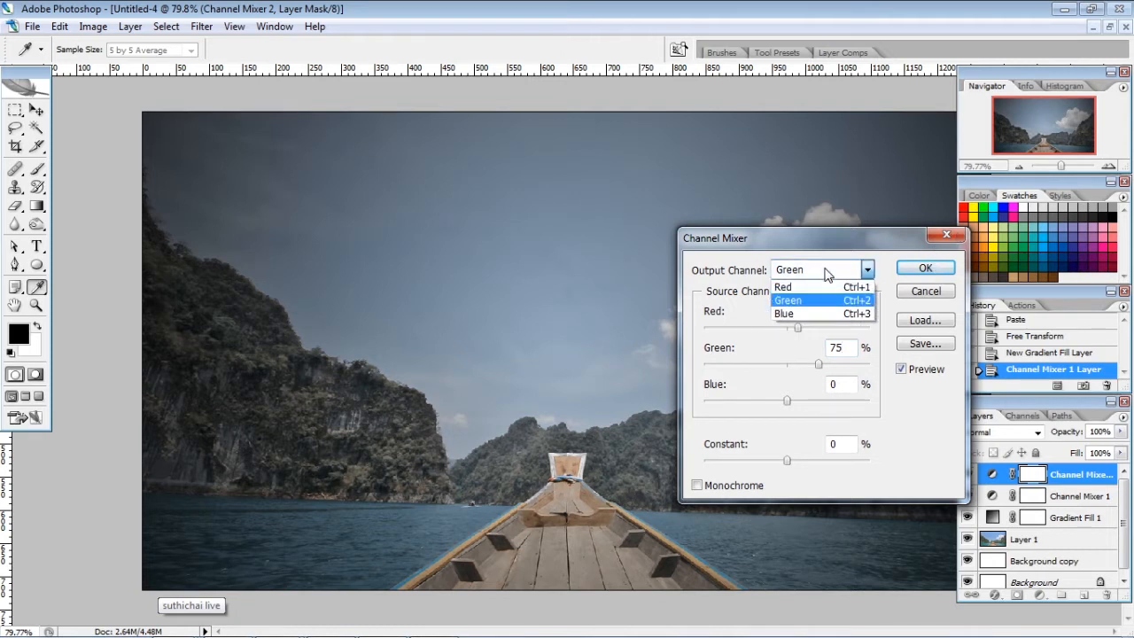
click(819, 326)
drag(788, 364, 798, 374)
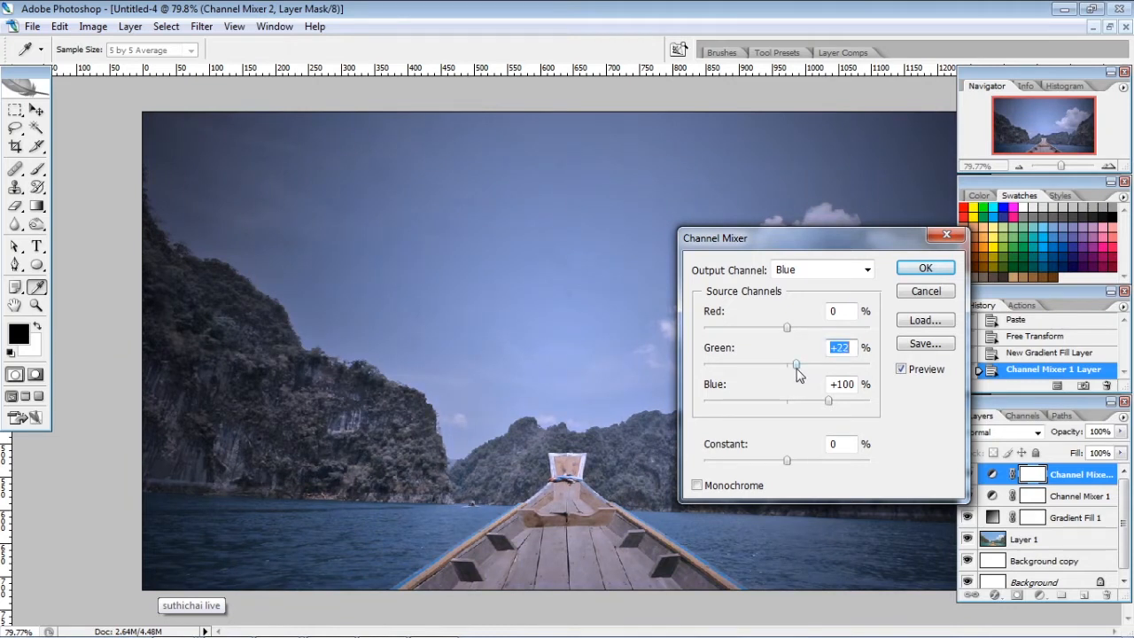
text(25)
drag(828, 402, 819, 407)
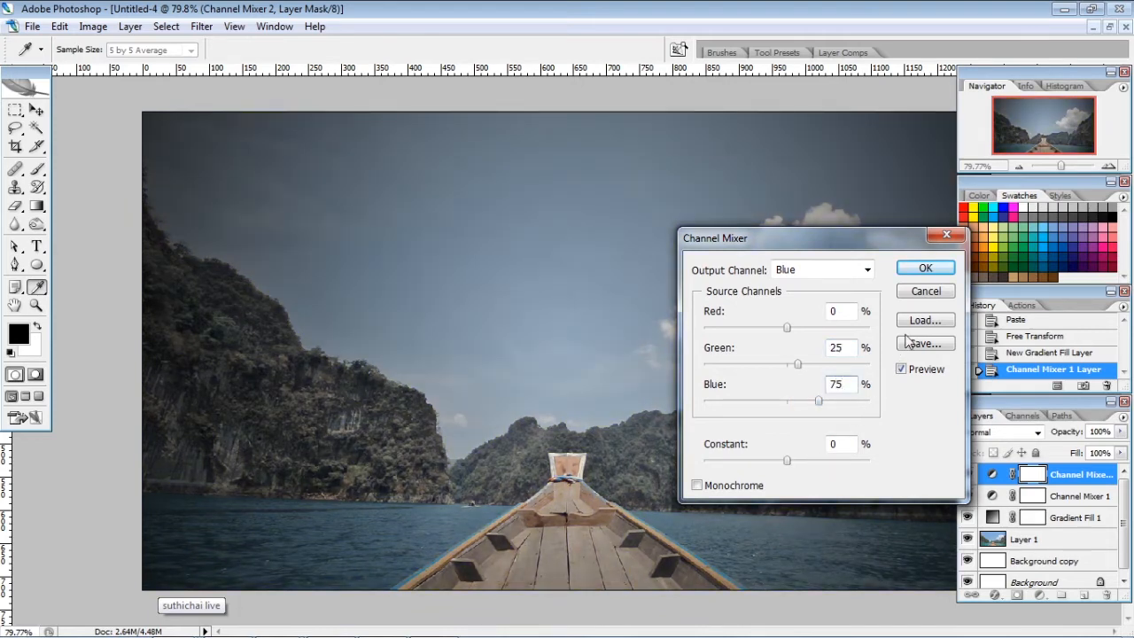
click(921, 270)
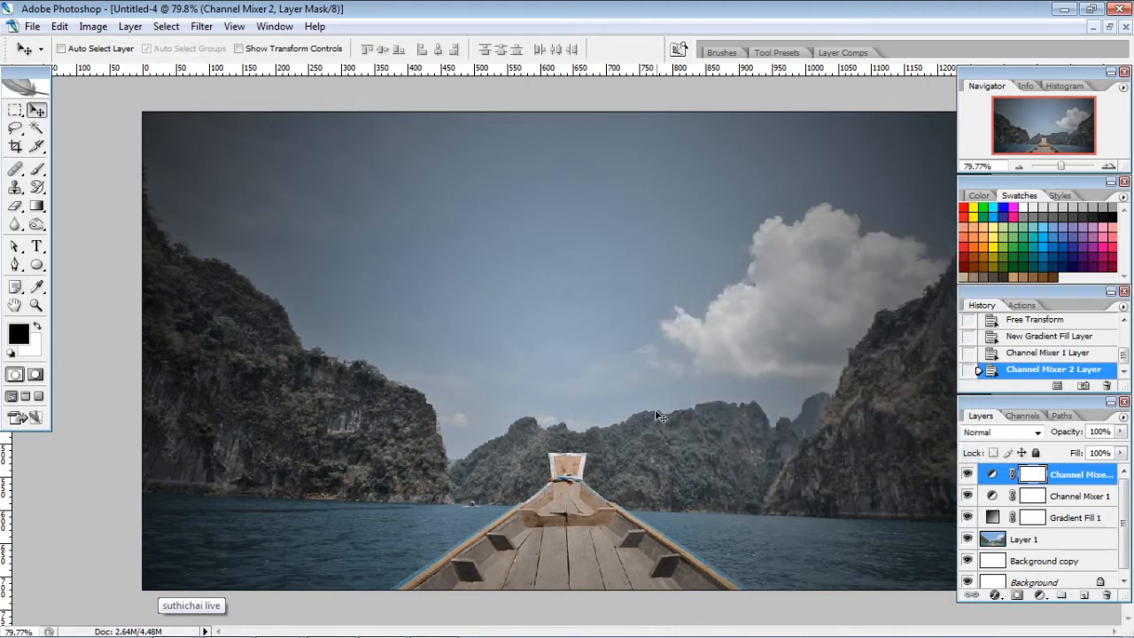
Add a Selective Color layer and set the Reds to cyan -30%, magenta -1% and yellow 30%
click(1039, 594)
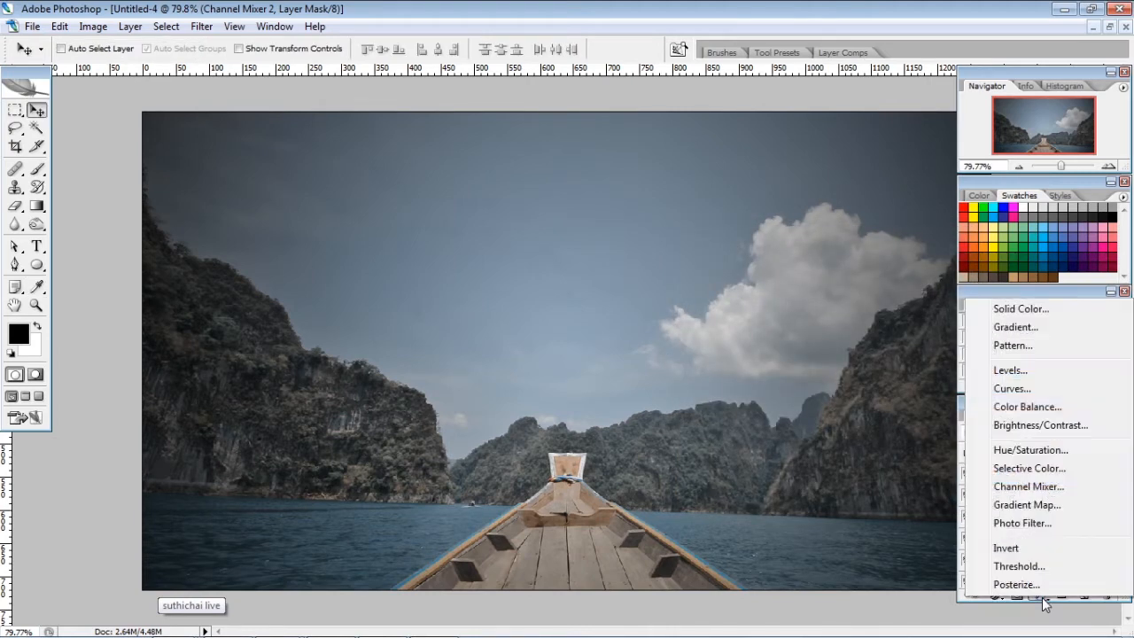
click(1045, 468)
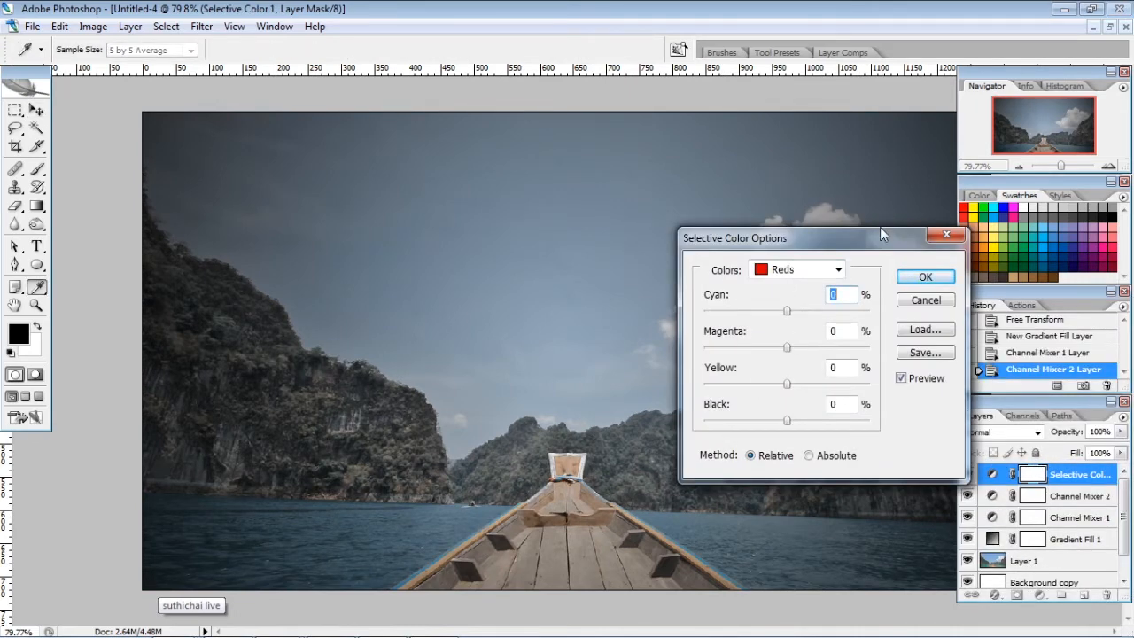
drag(806, 237, 884, 229)
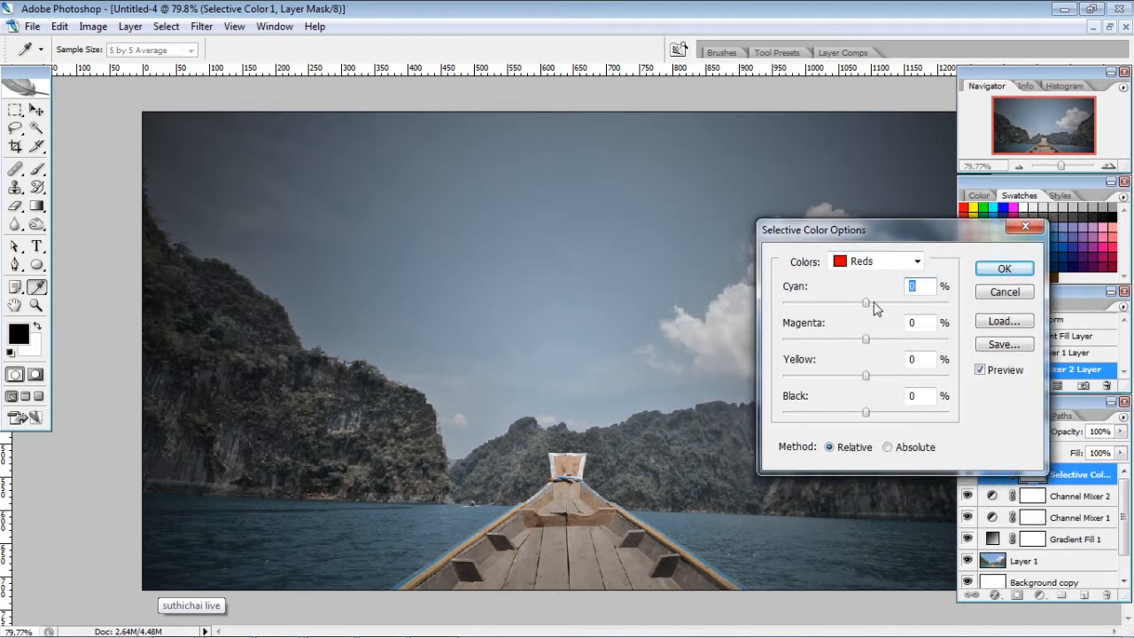
drag(873, 301, 850, 310)
drag(849, 310, 842, 307)
text(-30)
drag(866, 340, 863, 341)
text(-1)
click(863, 375)
drag(865, 375, 888, 382)
text(30)
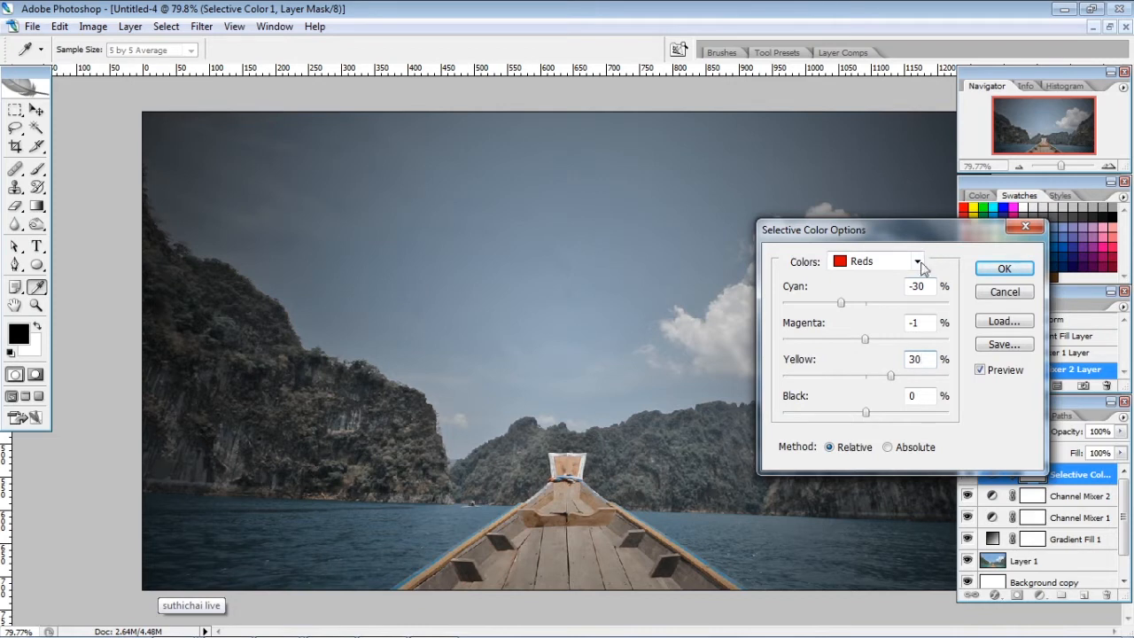
Set the yellow of the Neutrals to +5% in the Selective Color adjustment
click(883, 264)
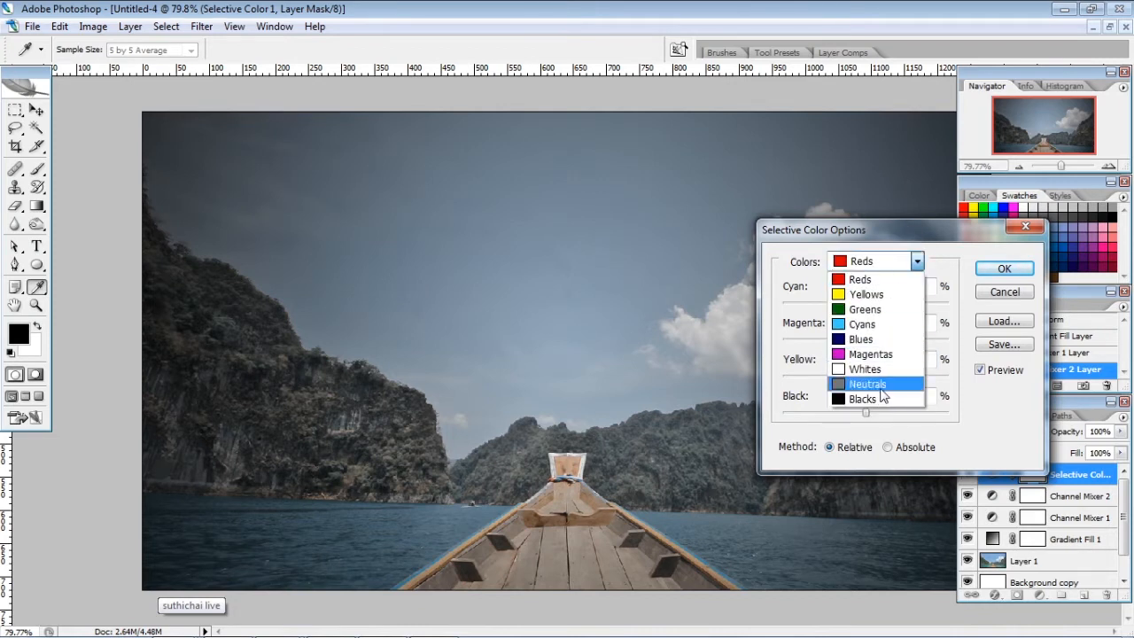
click(882, 392)
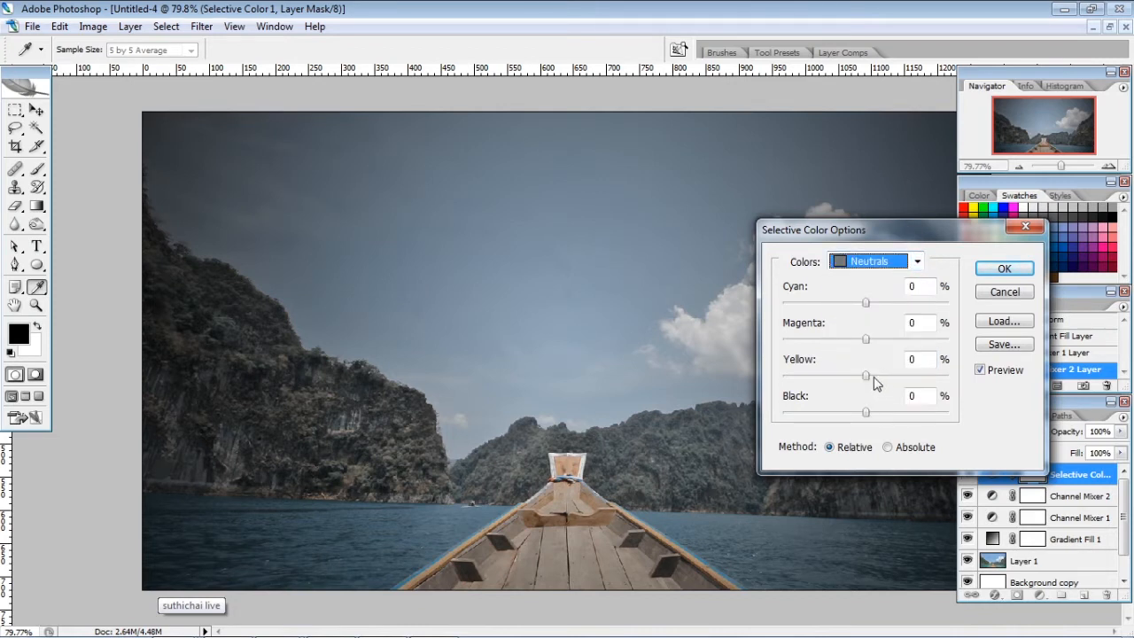
drag(865, 376, 872, 381)
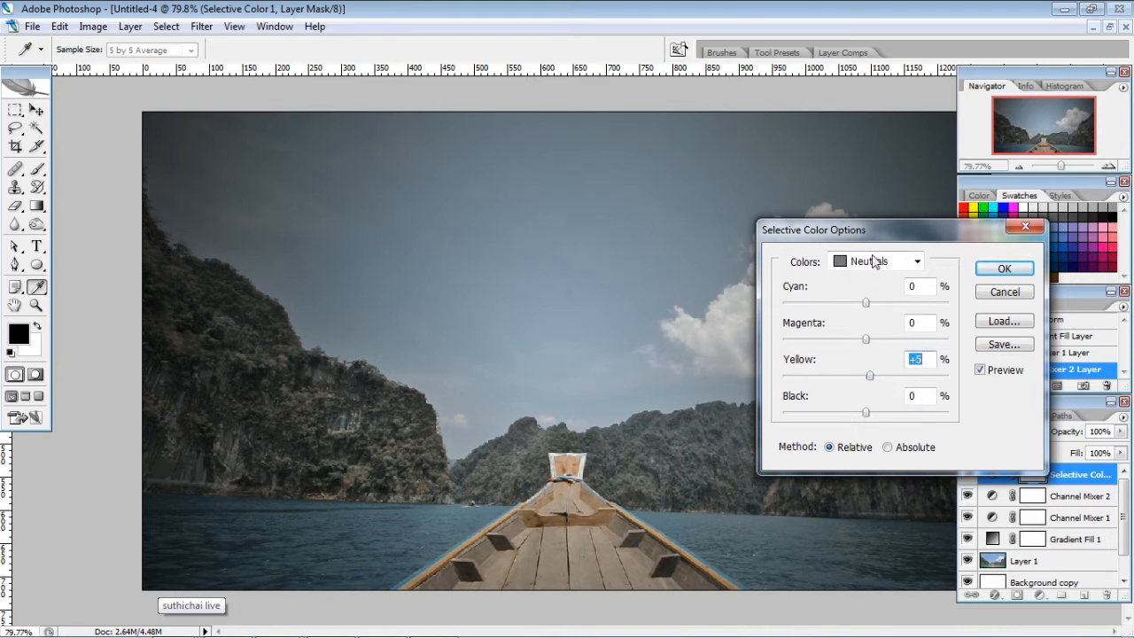
Set the Blacks to yellow -10% and black +5%, and apply the Selective Color adjustment
click(903, 261)
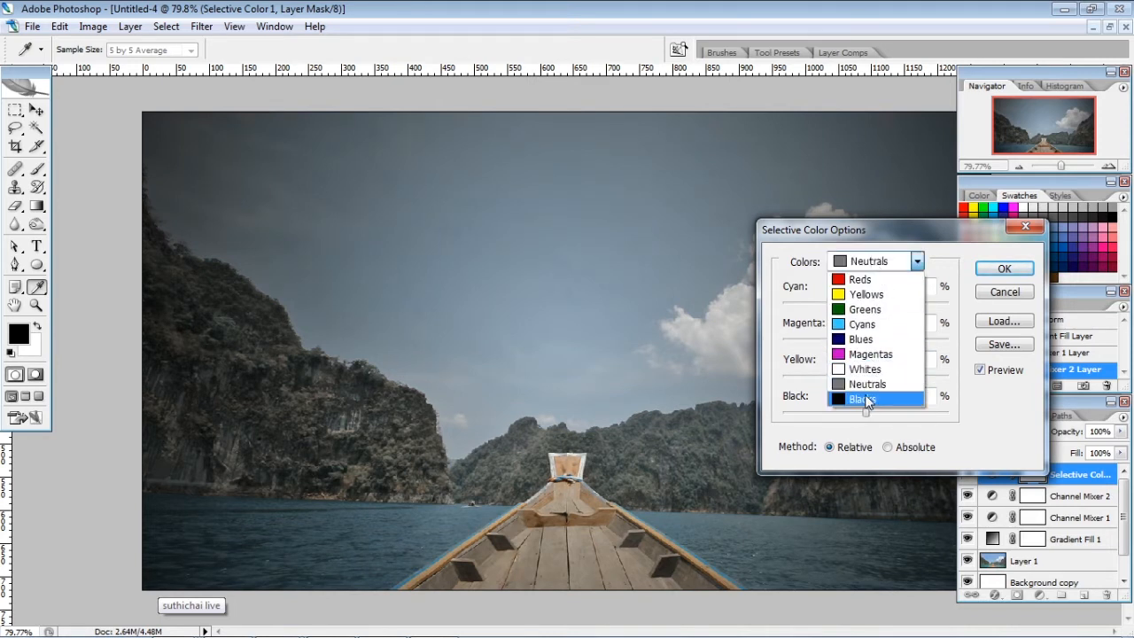
click(866, 401)
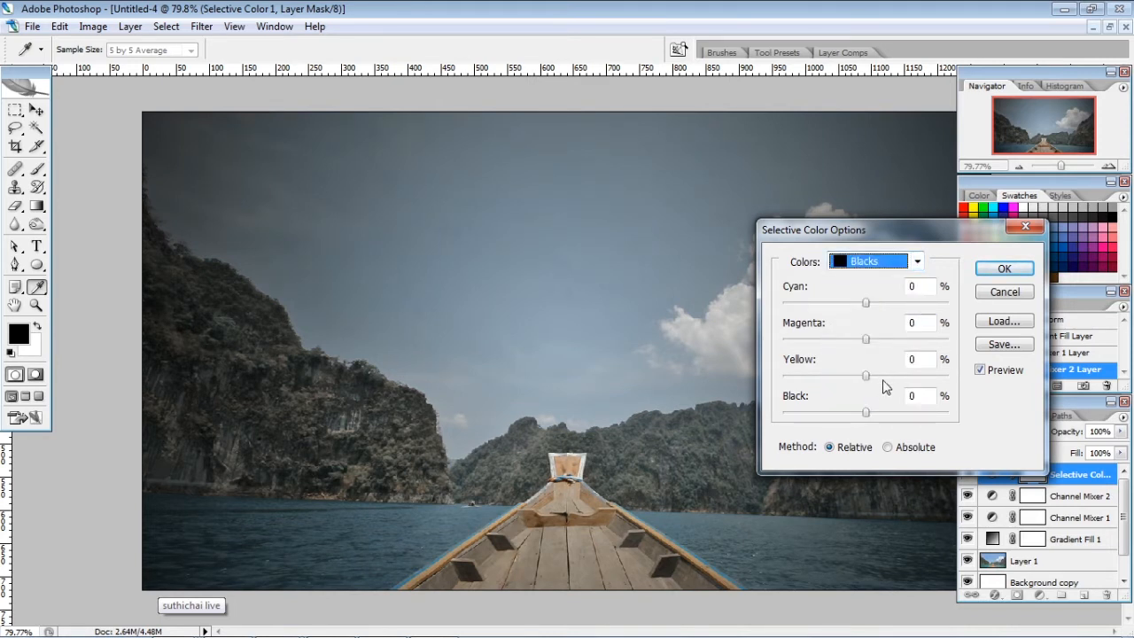
drag(868, 379, 857, 376)
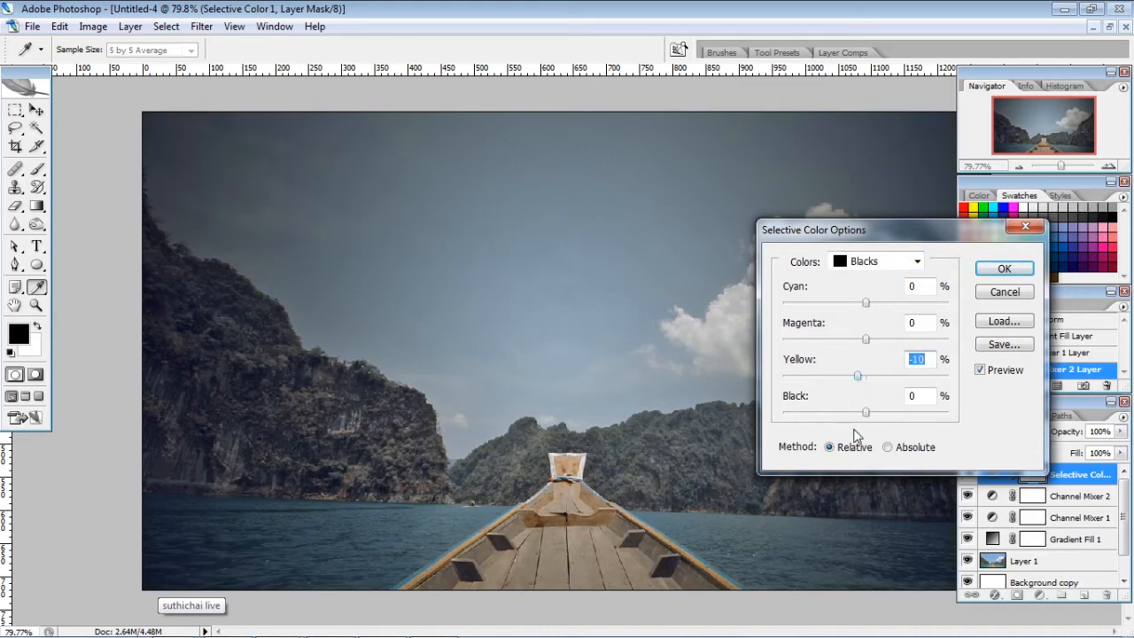
mouse_move(865, 412)
mouse_down()
mouse_move(893, 409)
mouse_move(876, 413)
mouse_up()
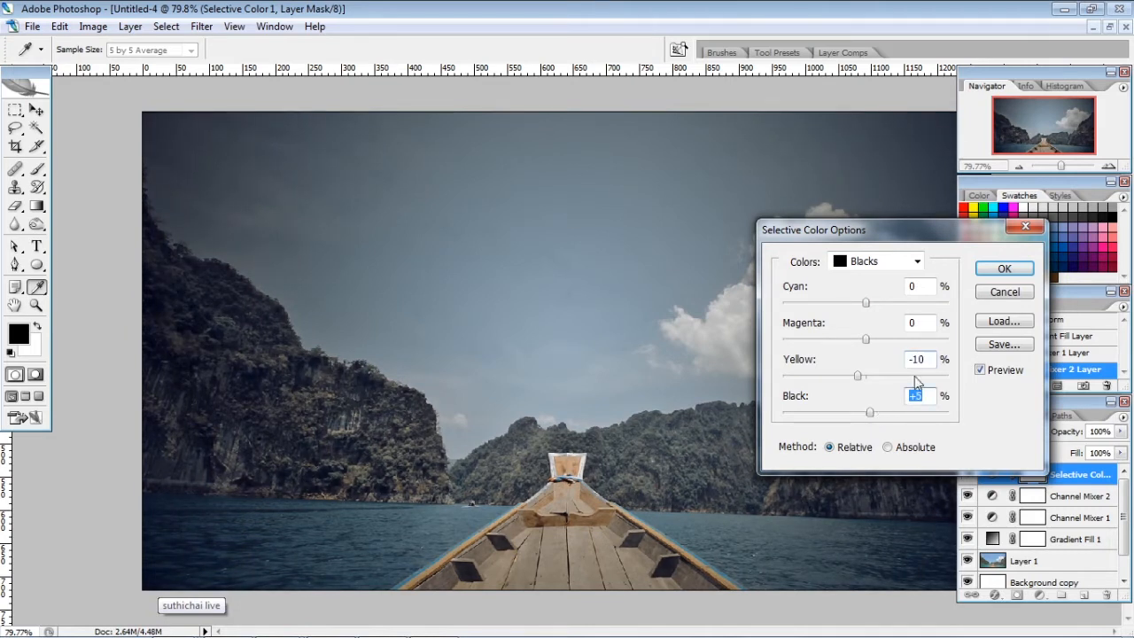
click(1006, 268)
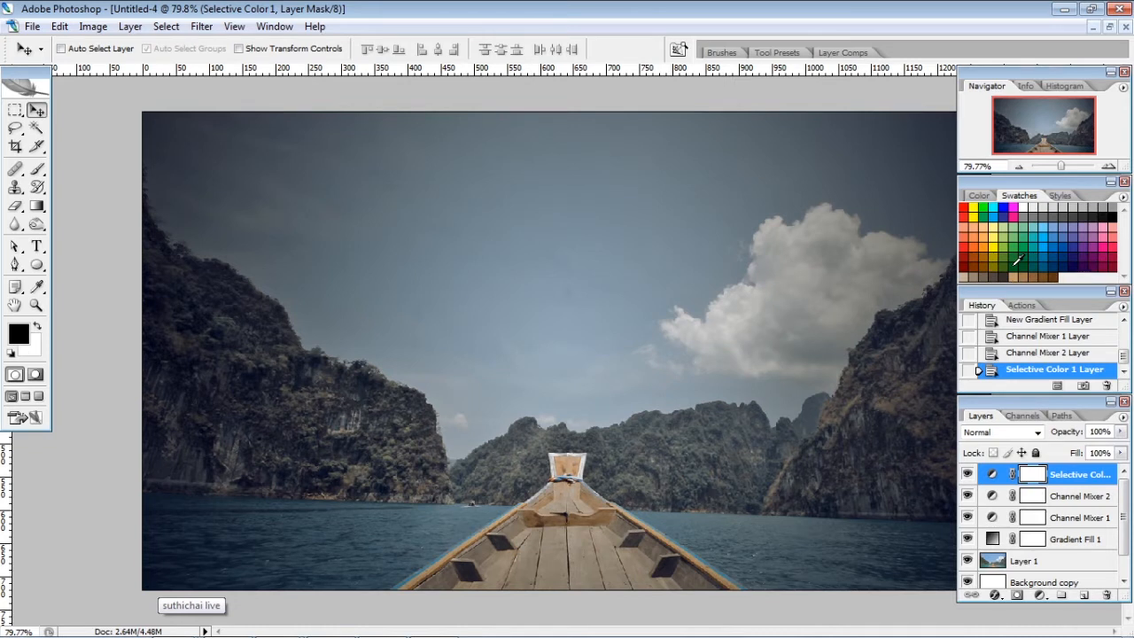
Add a Color Balance adjustment layer and shift the Midtones to cyan-red -25 and slightly toward blue
click(1042, 595)
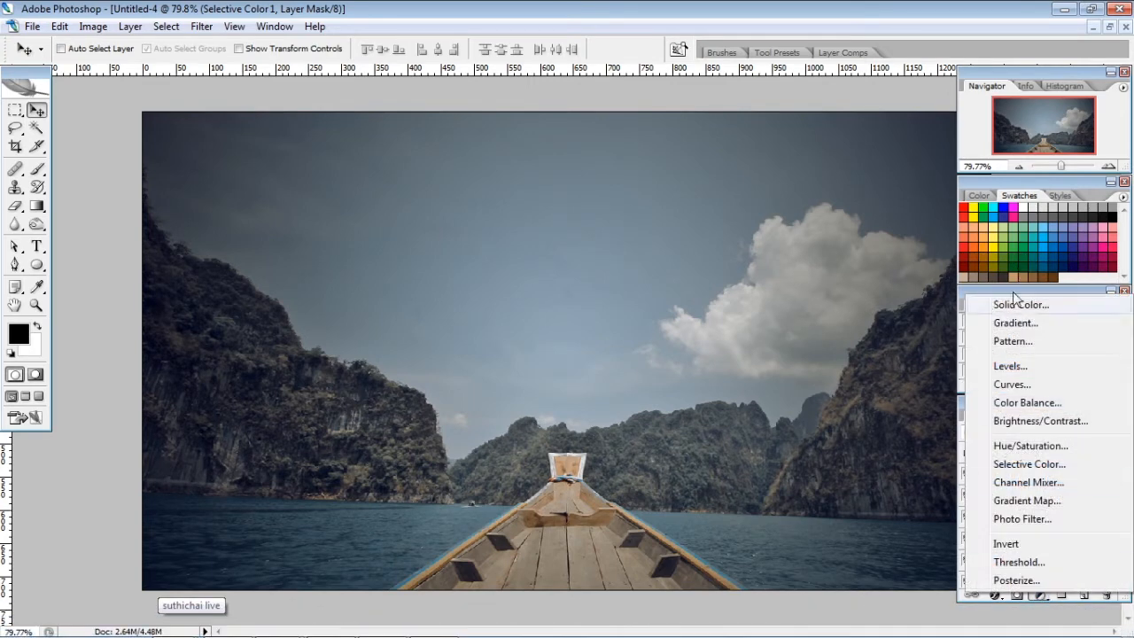
click(1017, 404)
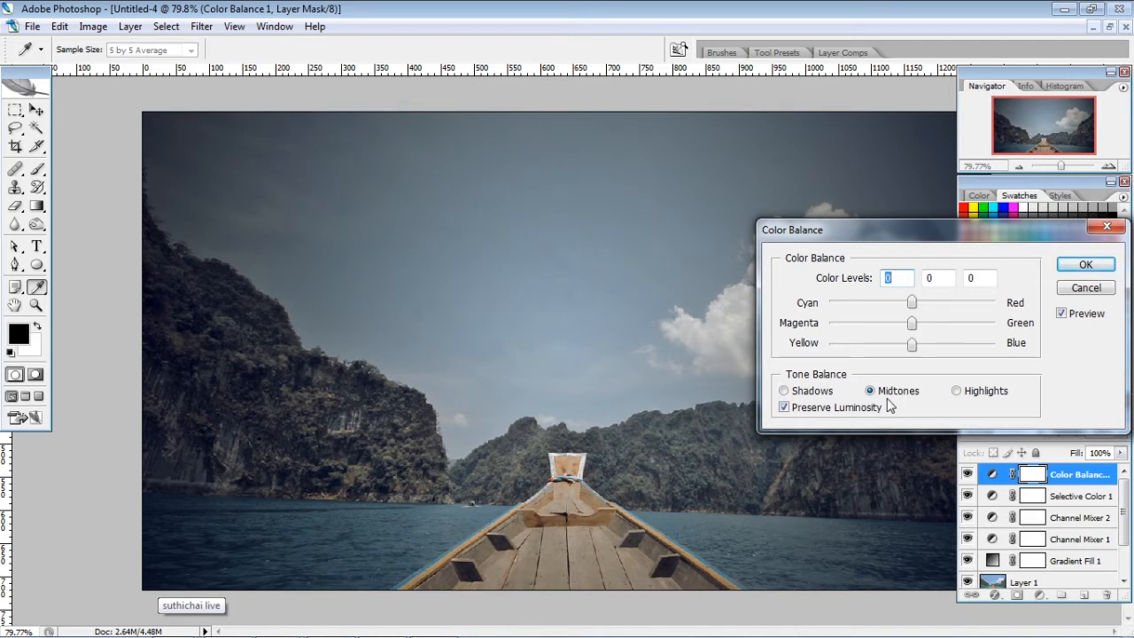
drag(912, 302, 891, 300)
text(-25)
drag(913, 347, 918, 353)
Set the Highlights in the Color Balance adjustment to cyan-red -5 and yellow-blue -10
click(957, 392)
drag(912, 305, 910, 305)
drag(915, 350, 906, 356)
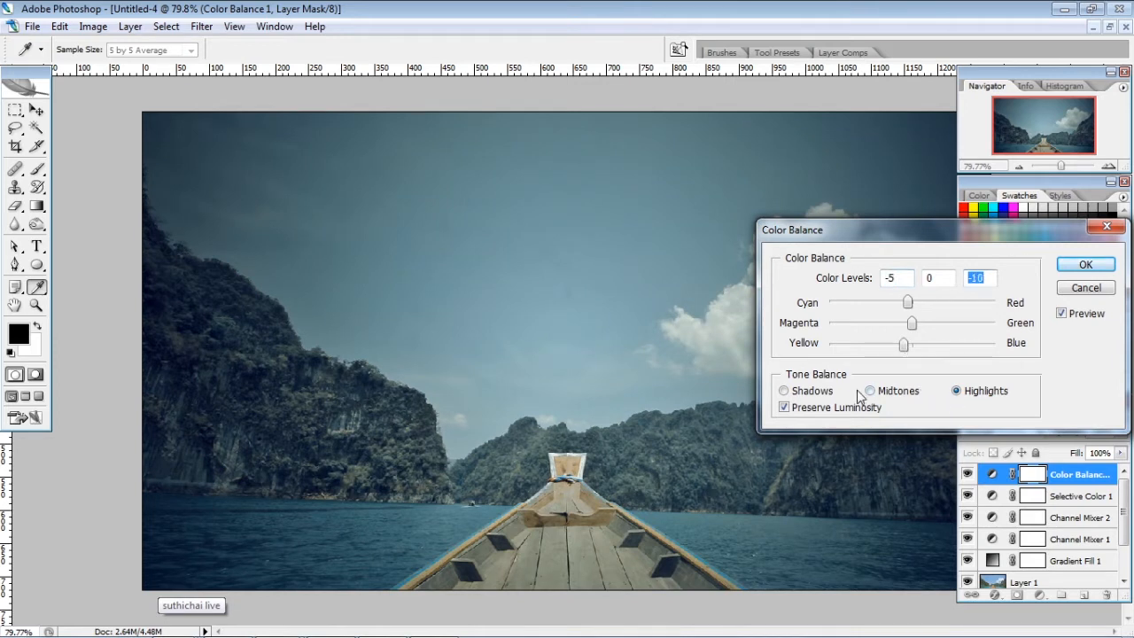
Set the Shadows to yellow-blue +10 and apply the Color Balance adjustment
click(811, 394)
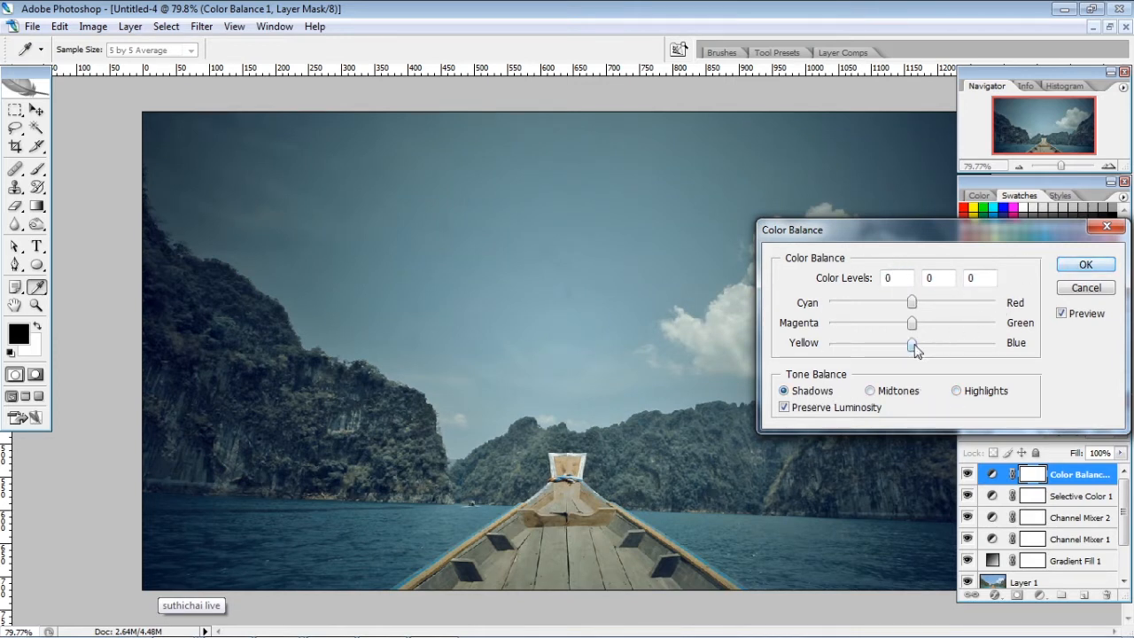
drag(913, 346, 920, 349)
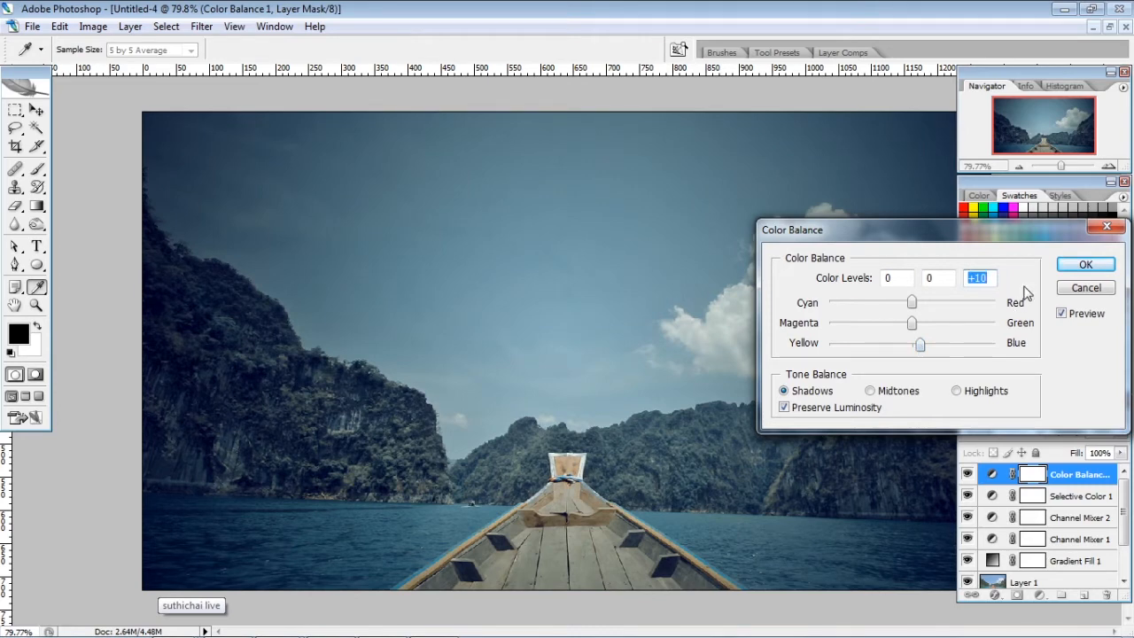
click(1087, 264)
Add a Curves adjustment layer and set the RGB curve's dark end point to input 12, output 21
click(1038, 595)
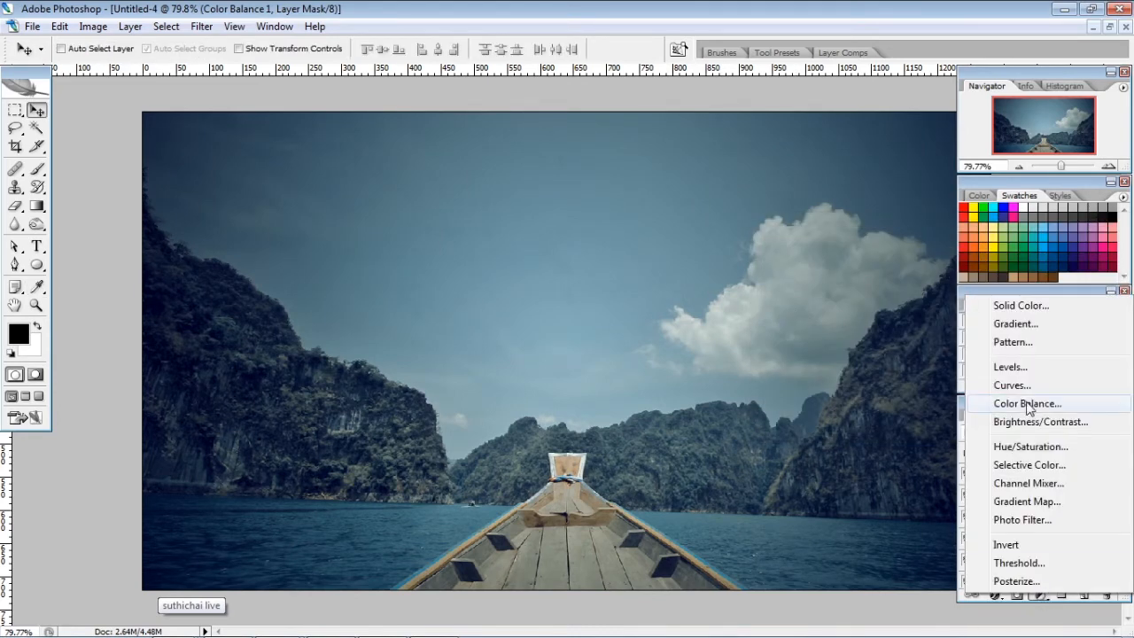
click(1024, 387)
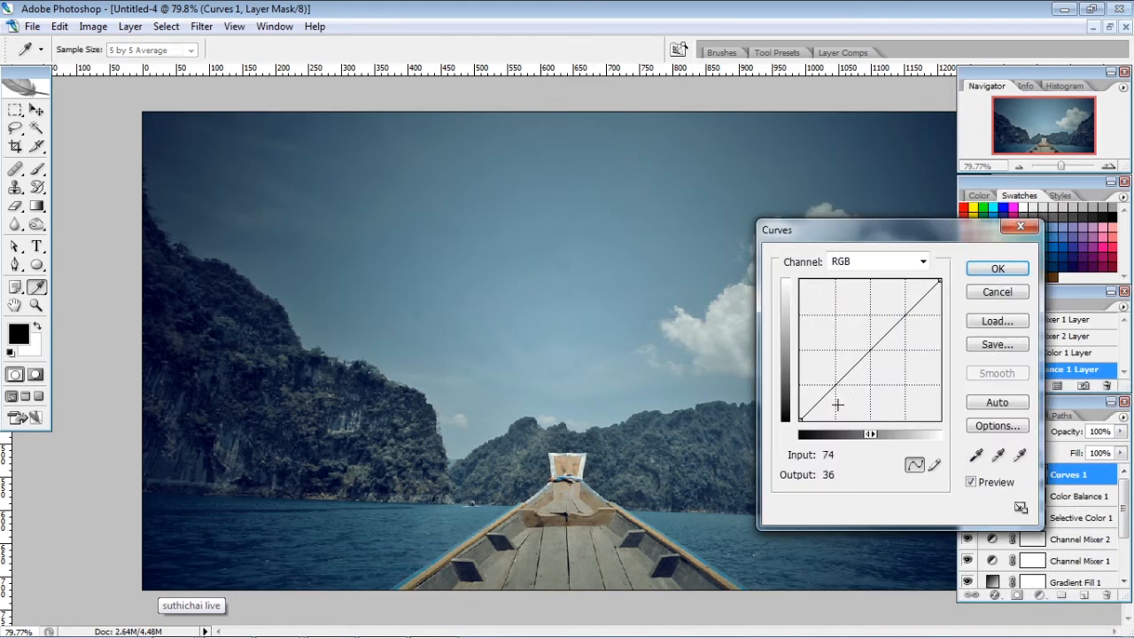
drag(799, 420, 807, 412)
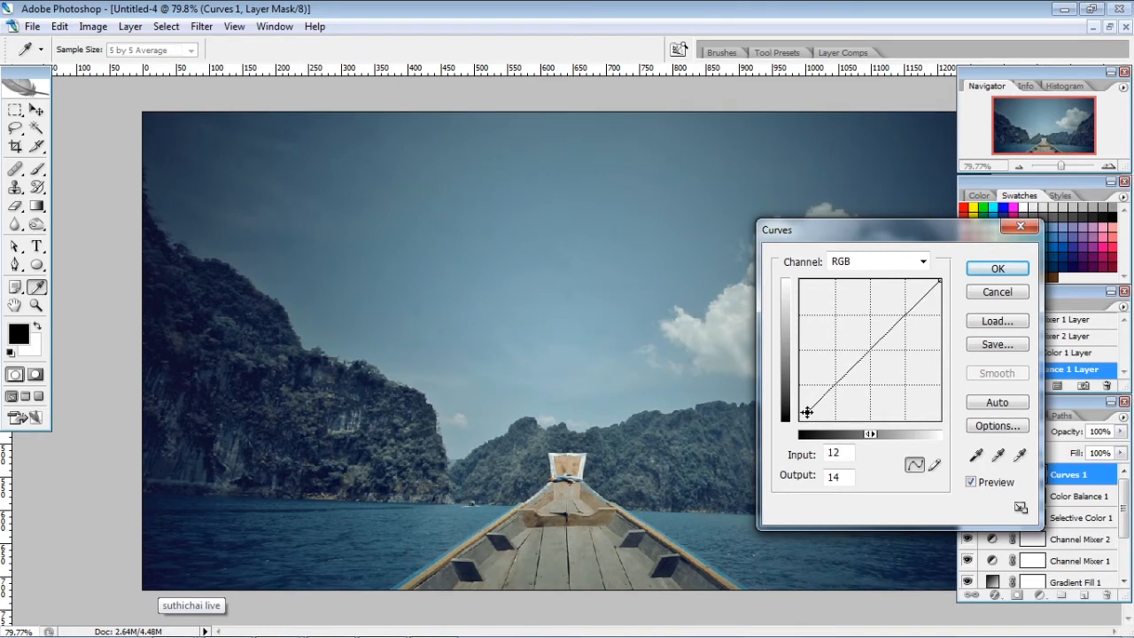
double_click(834, 476)
text(21)
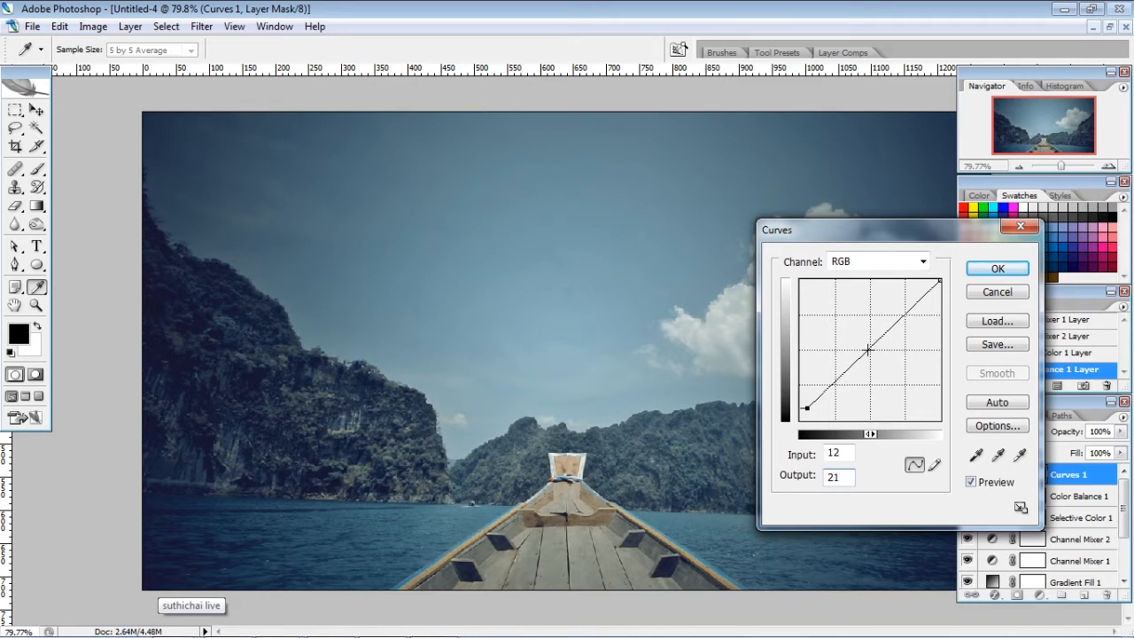
Add an upper midtone point to the RGB curve at input 156, output 164
drag(868, 349, 888, 320)
double_click(848, 451)
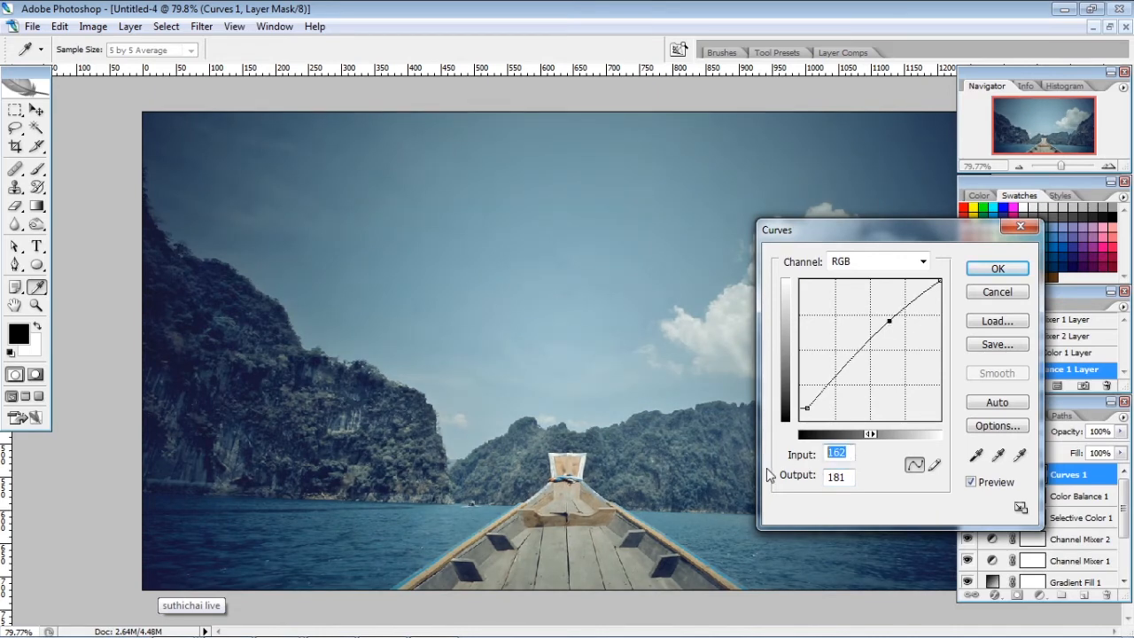
text(156)
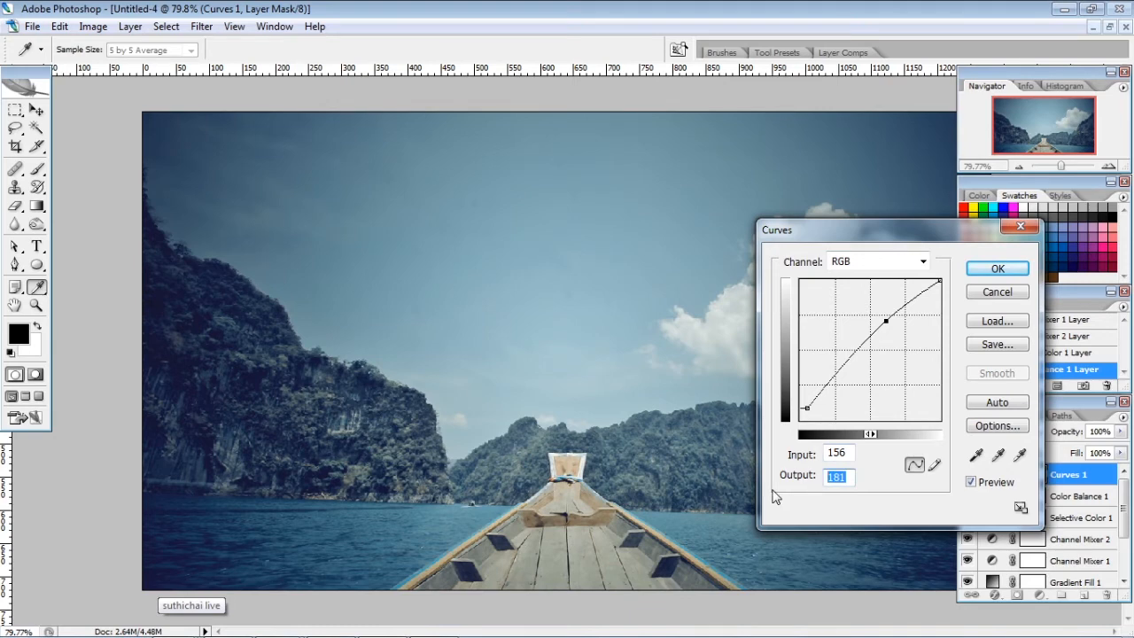
text(164)
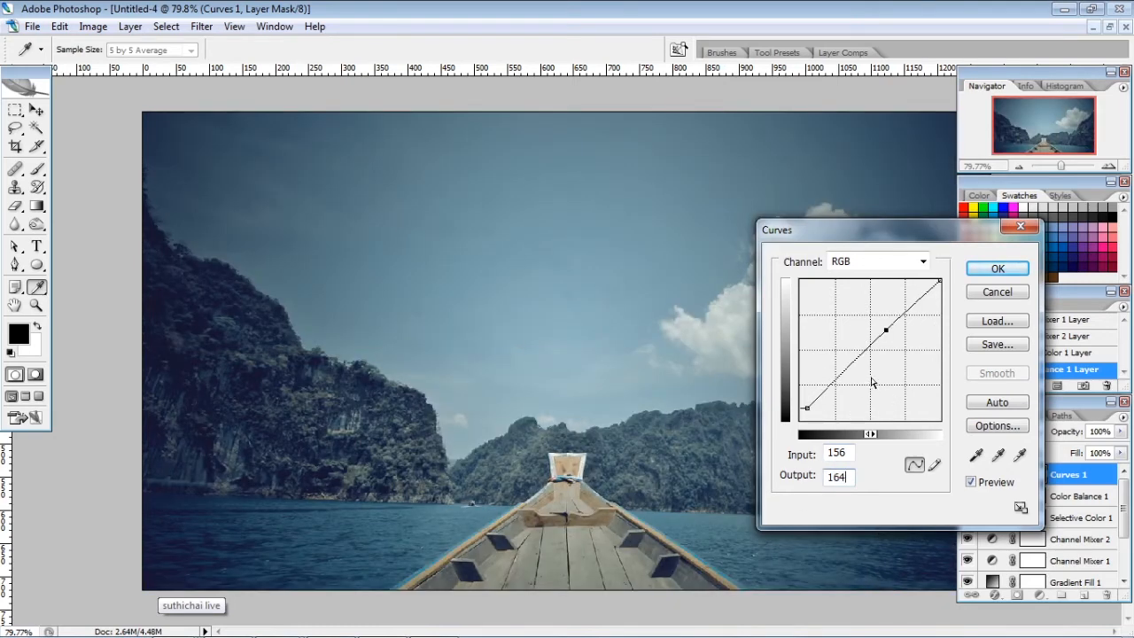
Add a lower midtone point to the curve at input 96, output 88, and apply the Curves adjustment
drag(837, 375, 852, 357)
drag(843, 452, 787, 457)
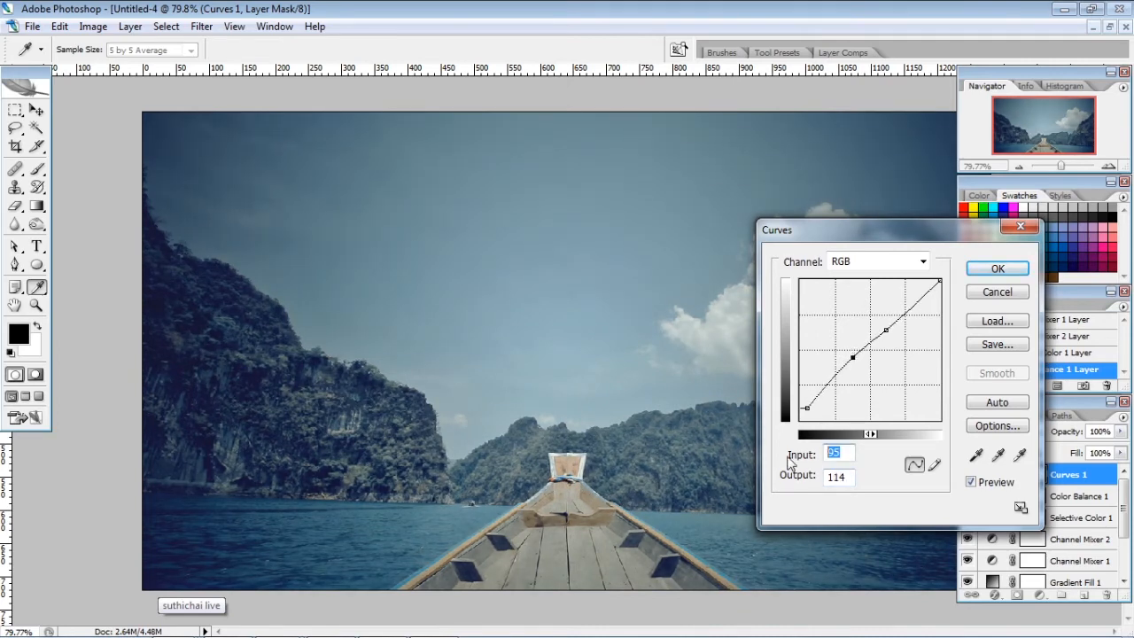
text(96)
drag(846, 476, 771, 491)
text(88)
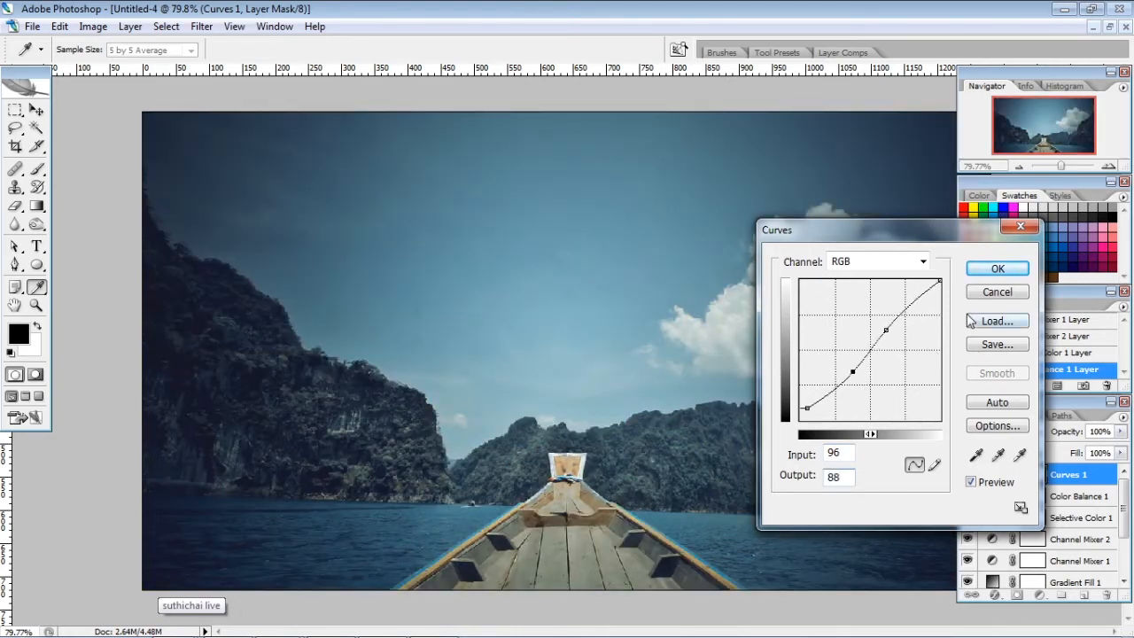
click(997, 270)
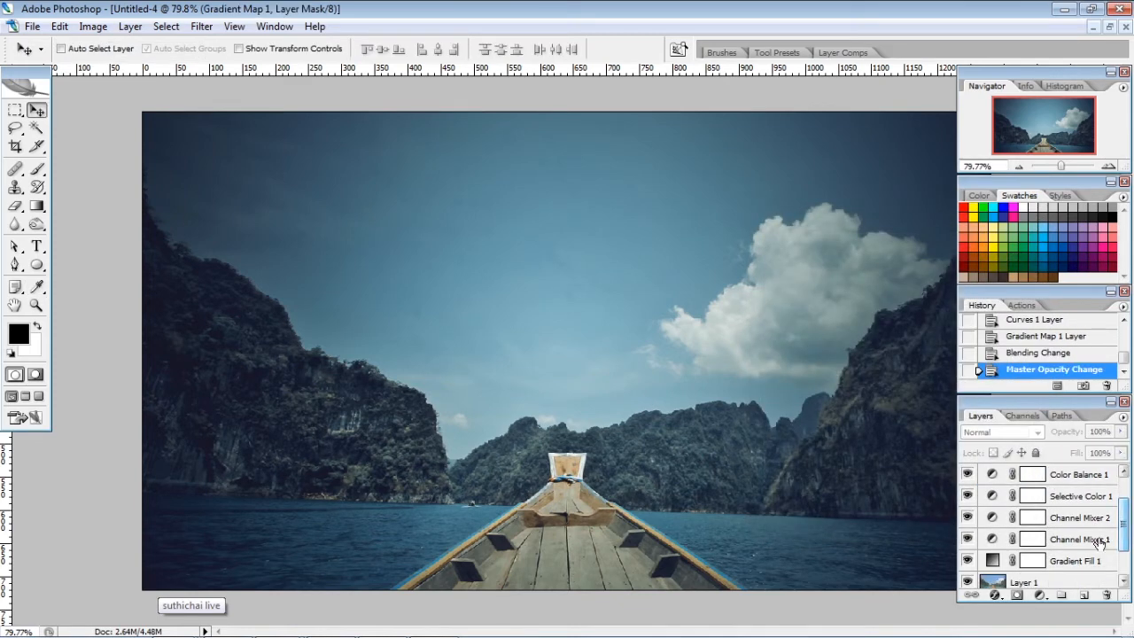
Set the opacity of the Gradient Fill 1 layer to 100%
click(1076, 560)
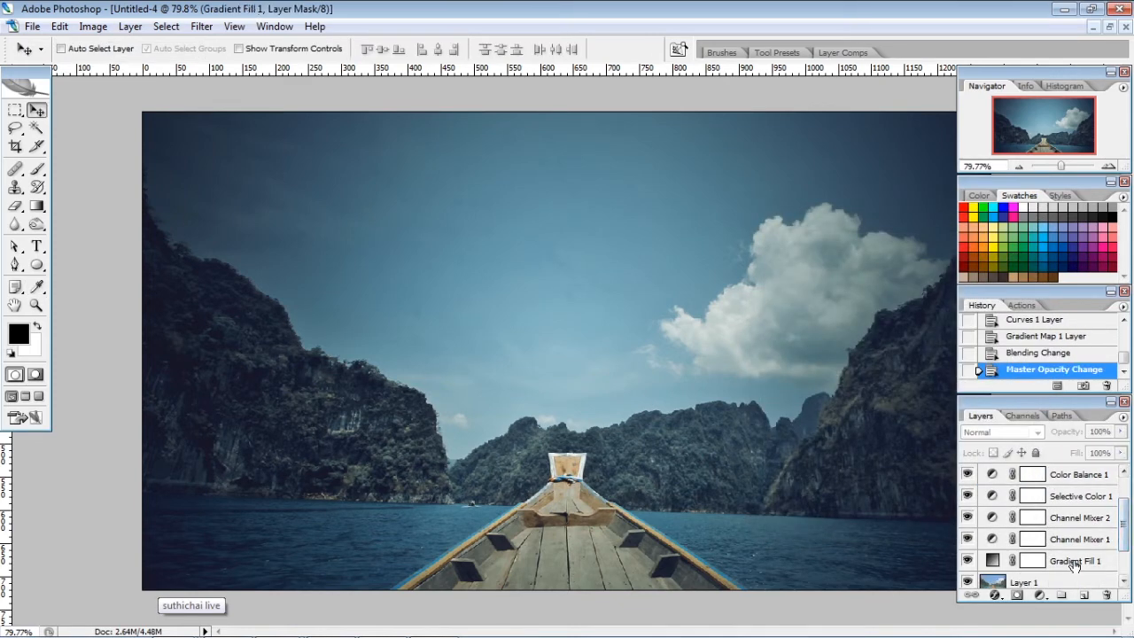
click(1121, 432)
mouse_move(1113, 452)
mouse_down()
mouse_move(1061, 452)
mouse_move(1122, 451)
mouse_up()
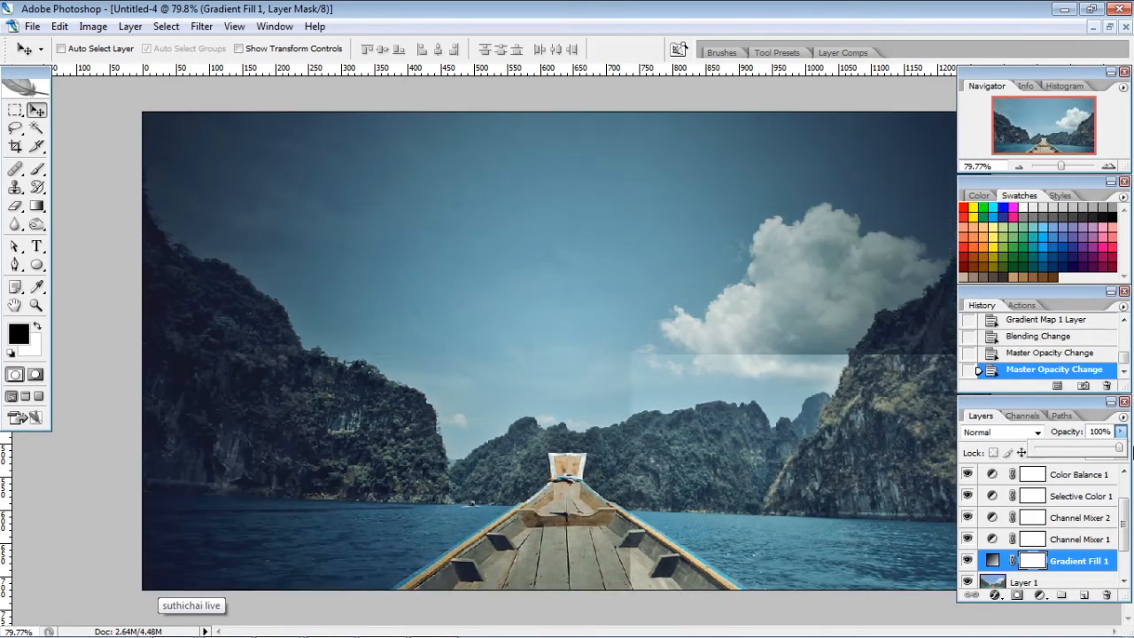
drag(1125, 526, 1126, 535)
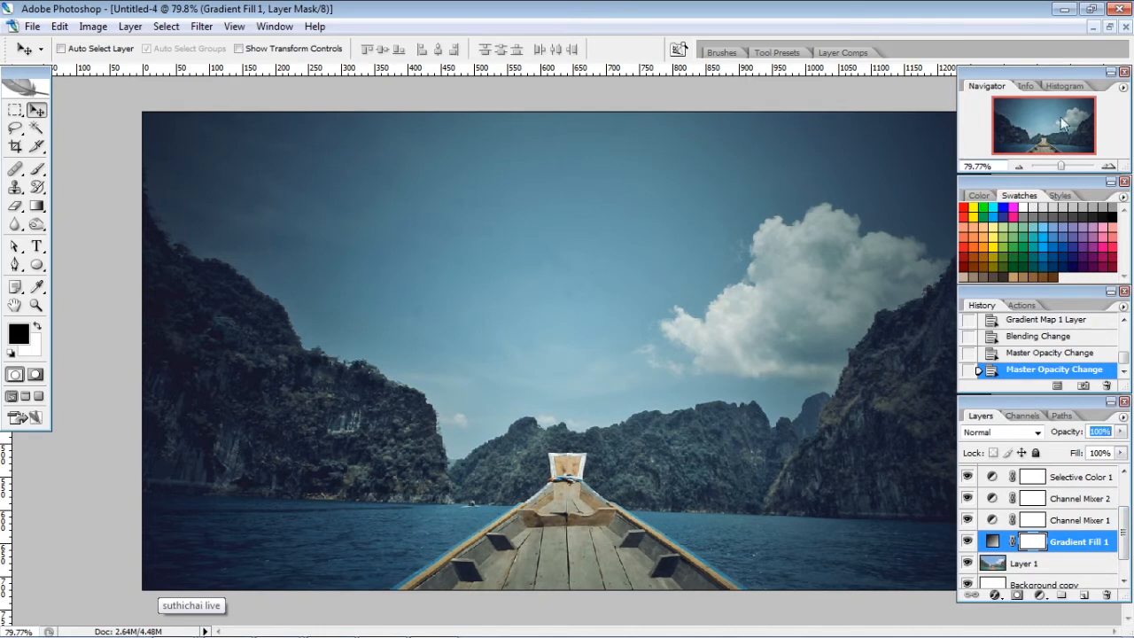
Float the boat composition's window, restore Untitled-3, and copy its two text layers into the composition
click(1107, 26)
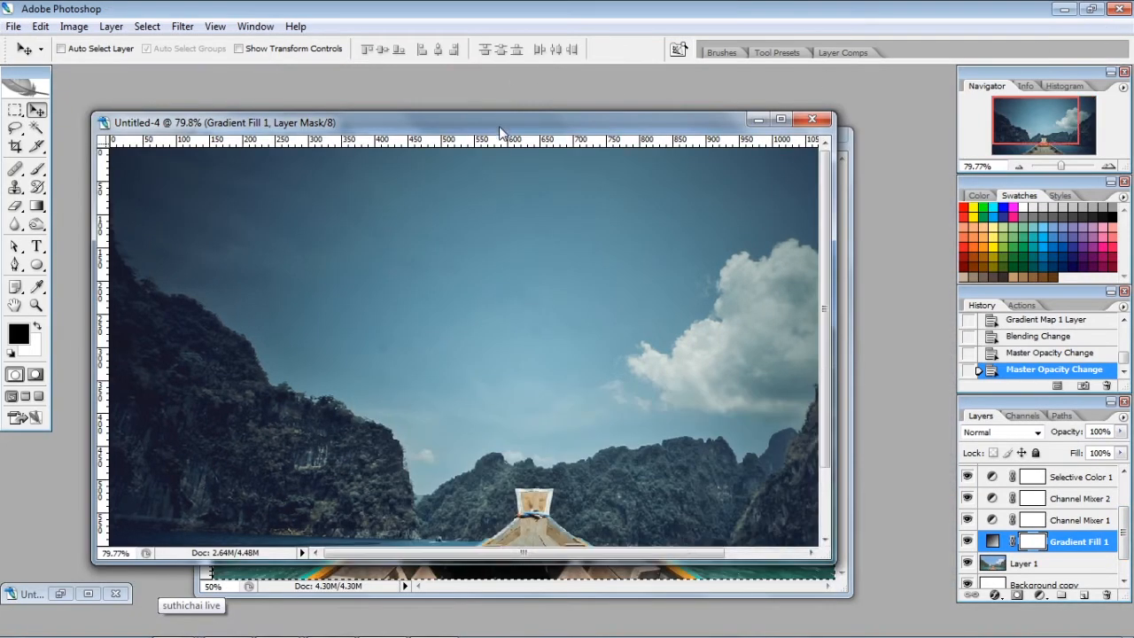
drag(500, 133, 520, 67)
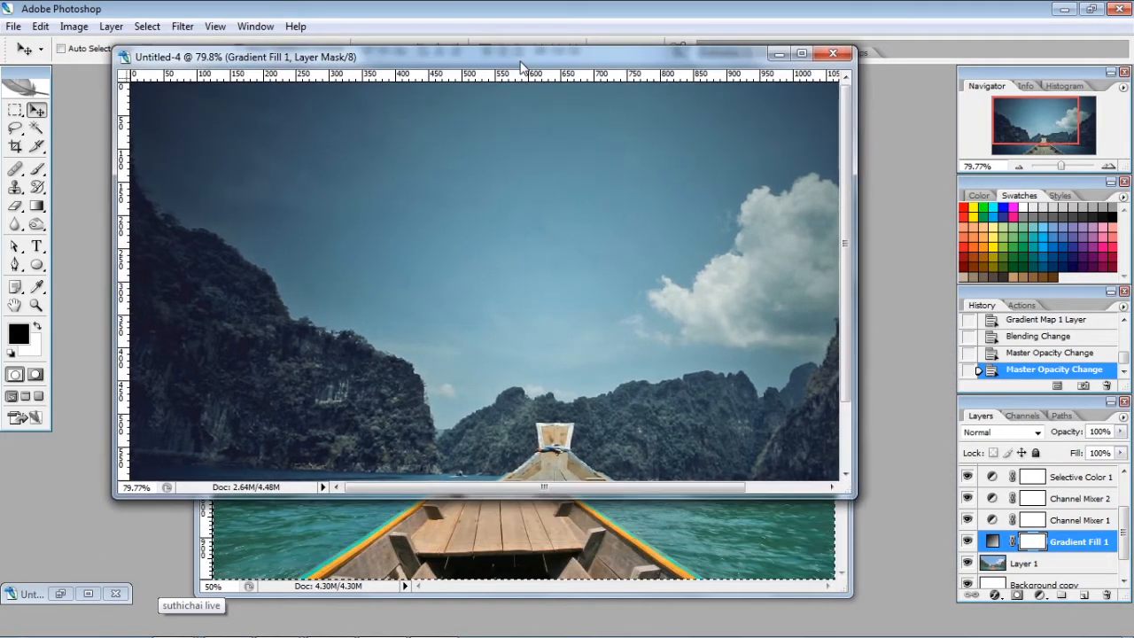
click(59, 596)
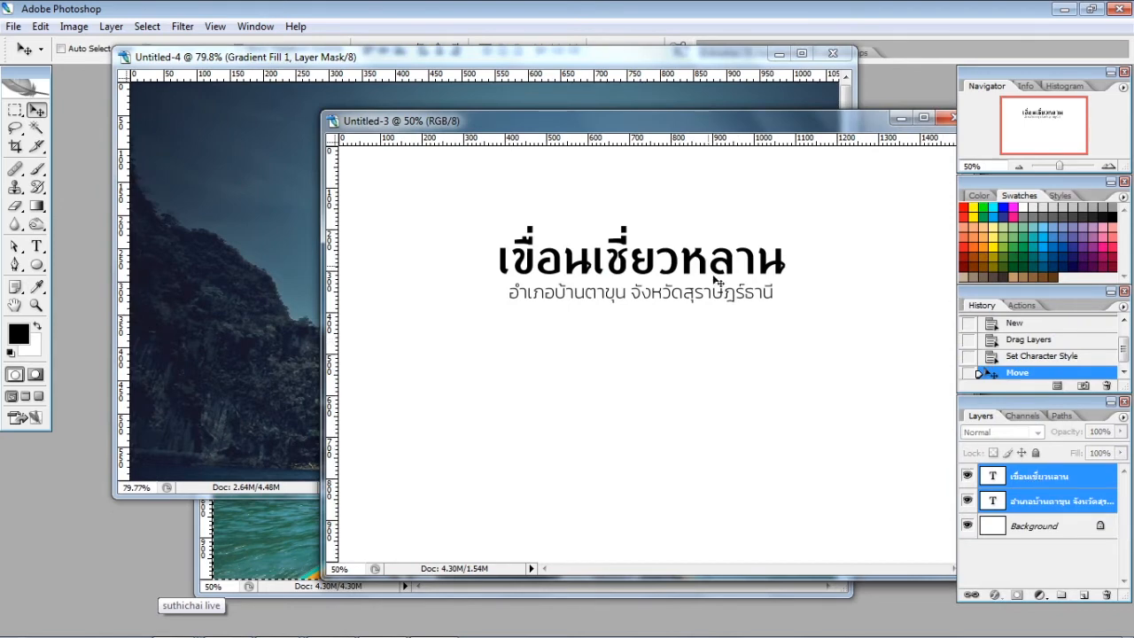
drag(717, 279, 275, 217)
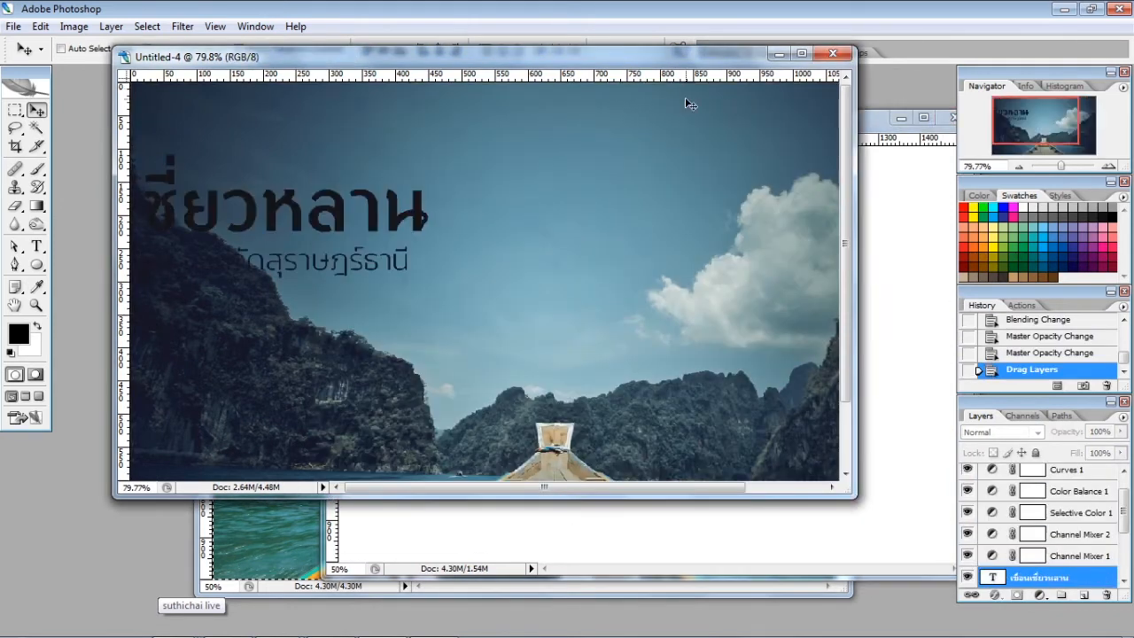
Position both text layers in the upper middle of the sky with guides shown, and bring them to the front of the layer stack
click(801, 54)
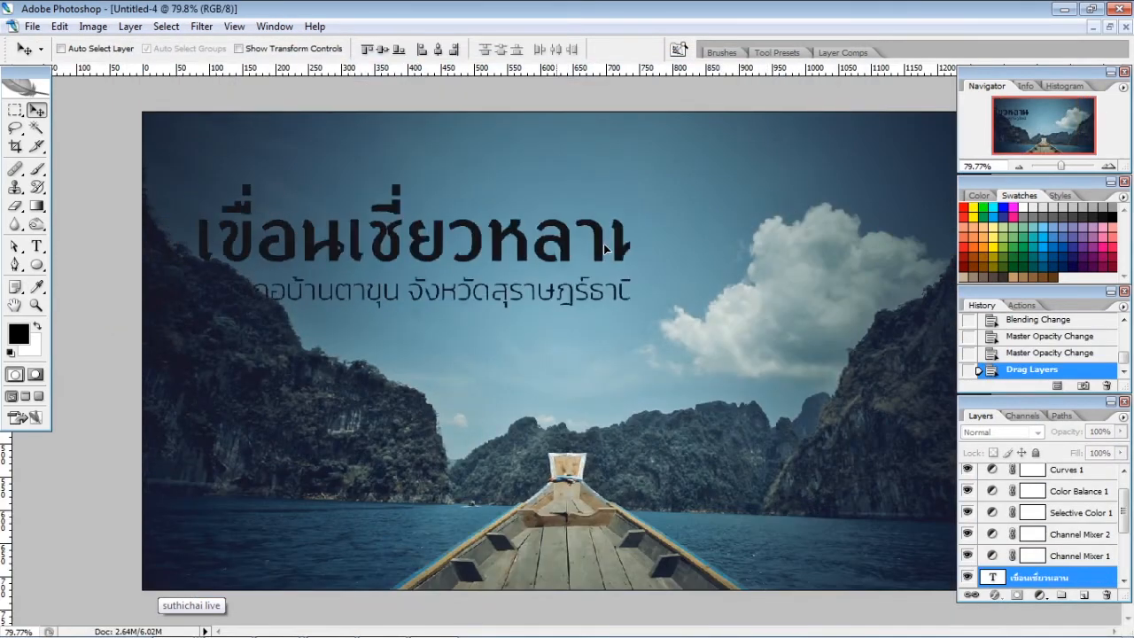
drag(603, 249, 764, 238)
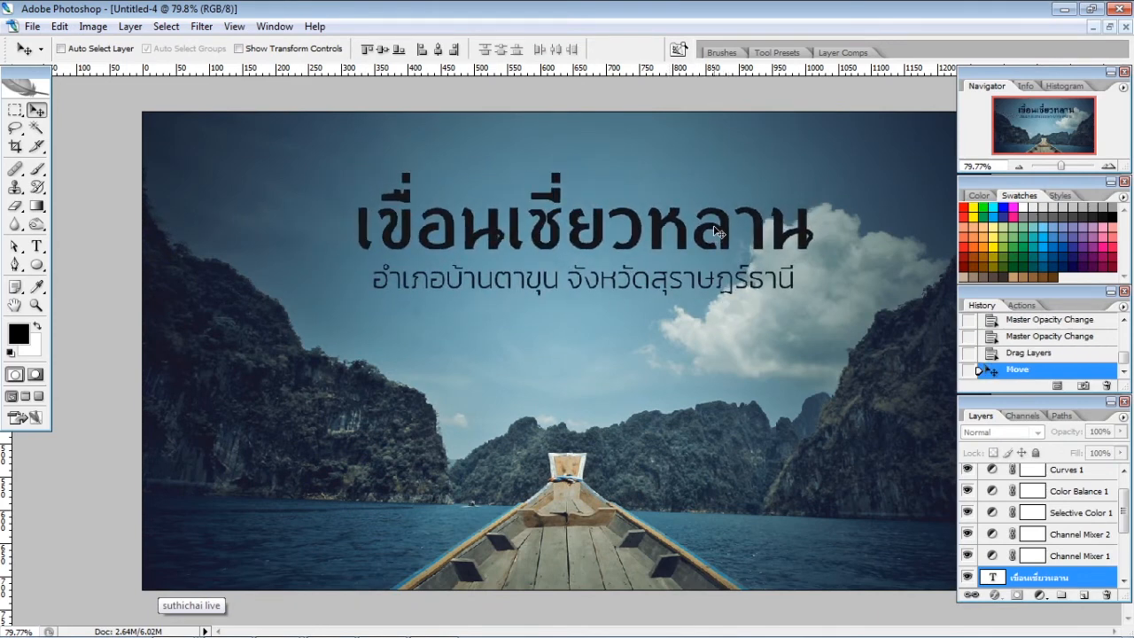
key(ctrl+semicolon)
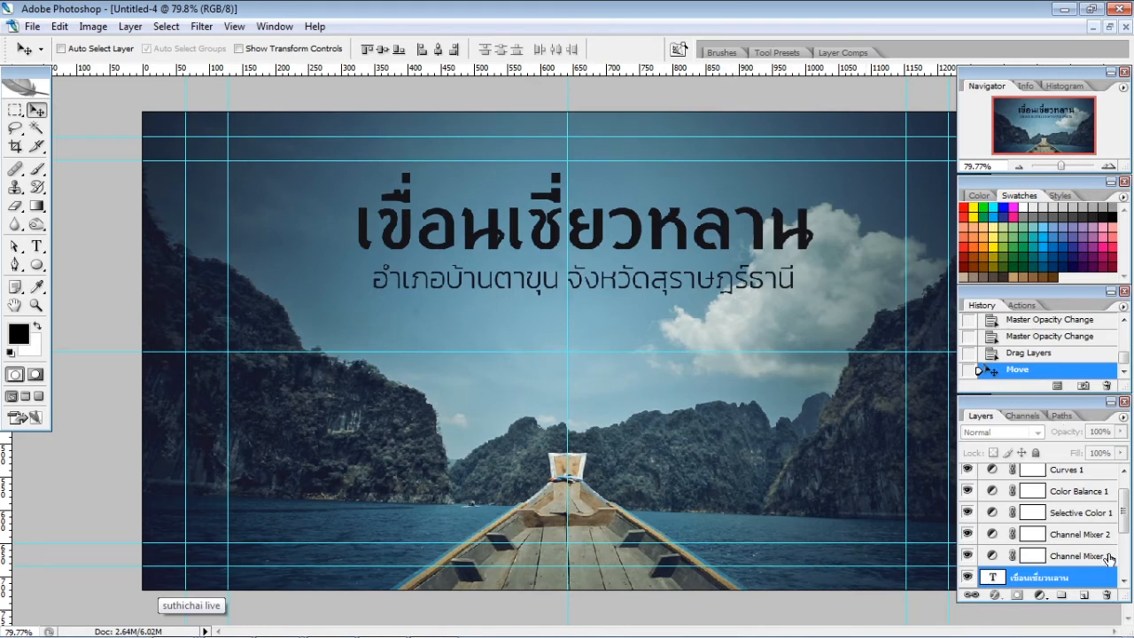
key(ctrl+shift+bracketright)
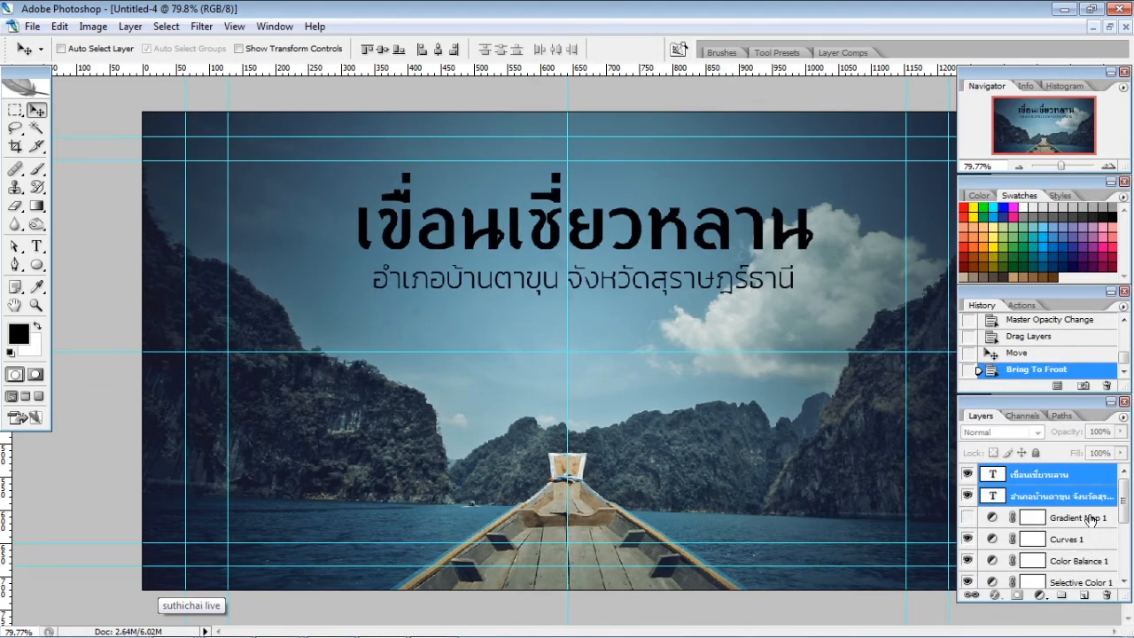
Create a layer group below the text layers, move the layers from Gradient Map 1 down to Gradient Fill 1 into it, and collapse it
click(1092, 519)
click(1061, 595)
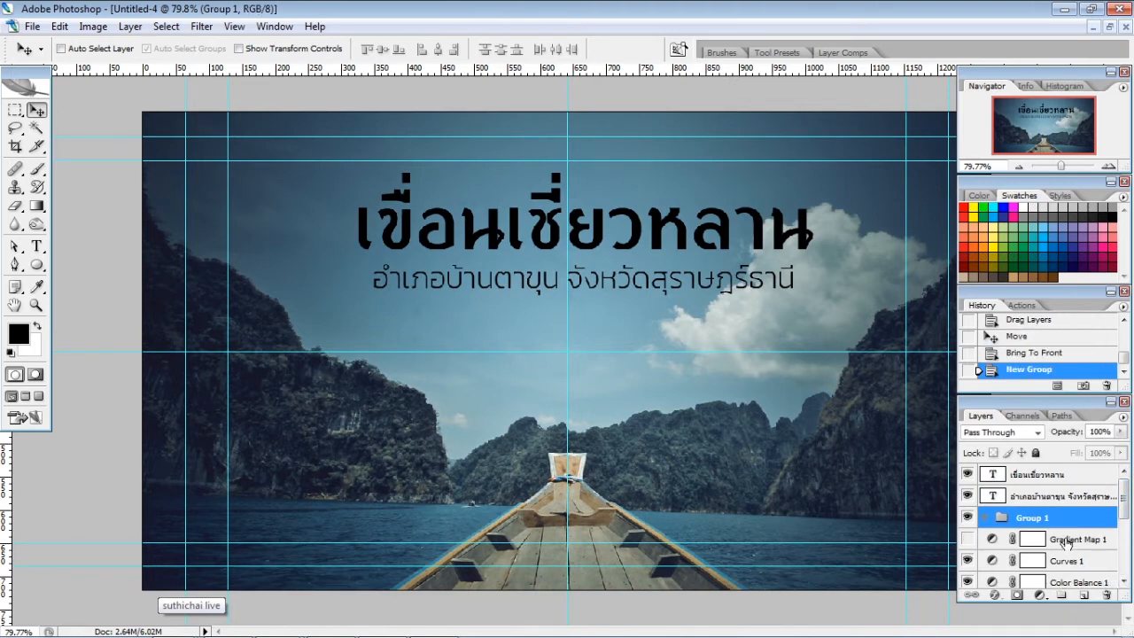
click(1068, 540)
mouse_move(1124, 491)
mouse_down()
mouse_move(1128, 542)
mouse_move(1126, 504)
mouse_up()
shift+click(1093, 553)
drag(1072, 533, 1067, 518)
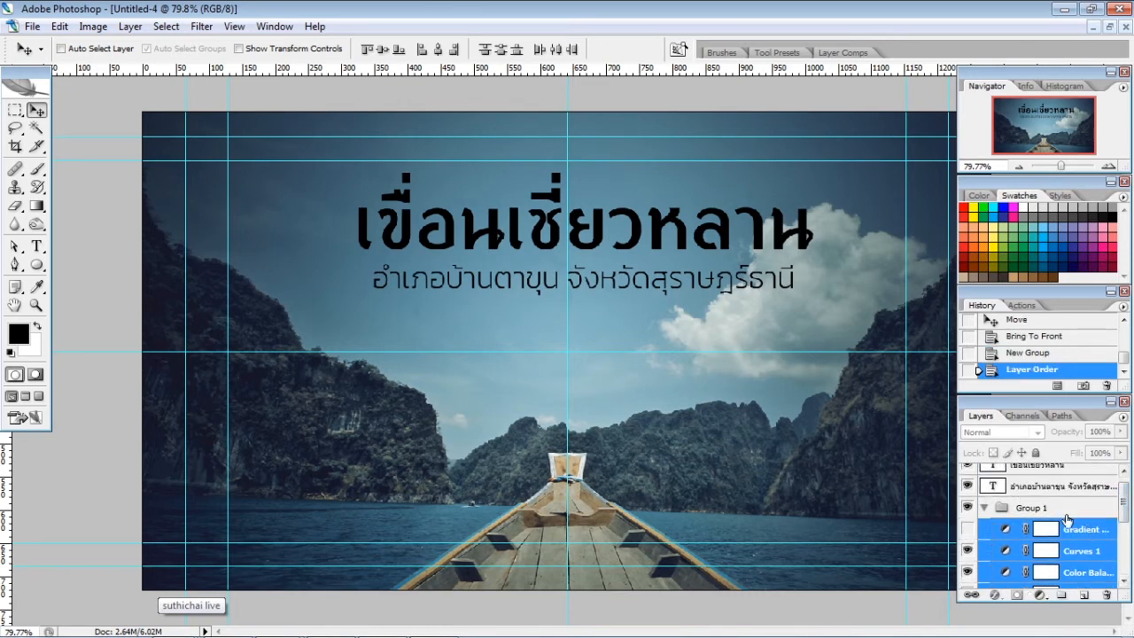
click(983, 508)
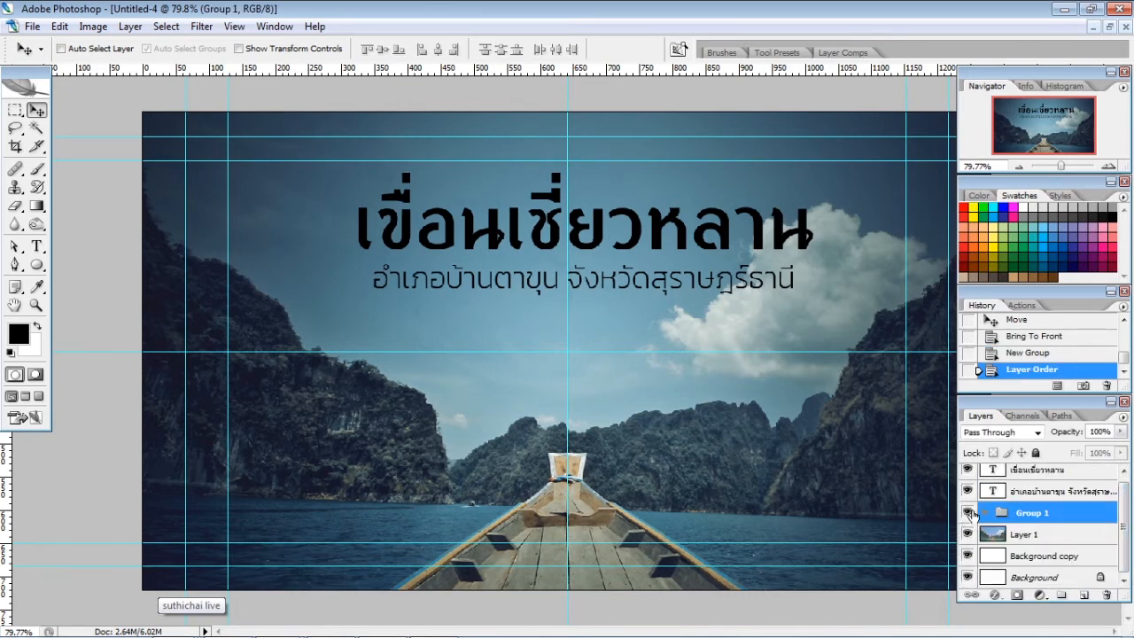
Compare the photo with the adjustment group hidden and shown, and delete the Background copy layer
click(966, 513)
click(966, 514)
click(966, 513)
click(966, 514)
click(1045, 556)
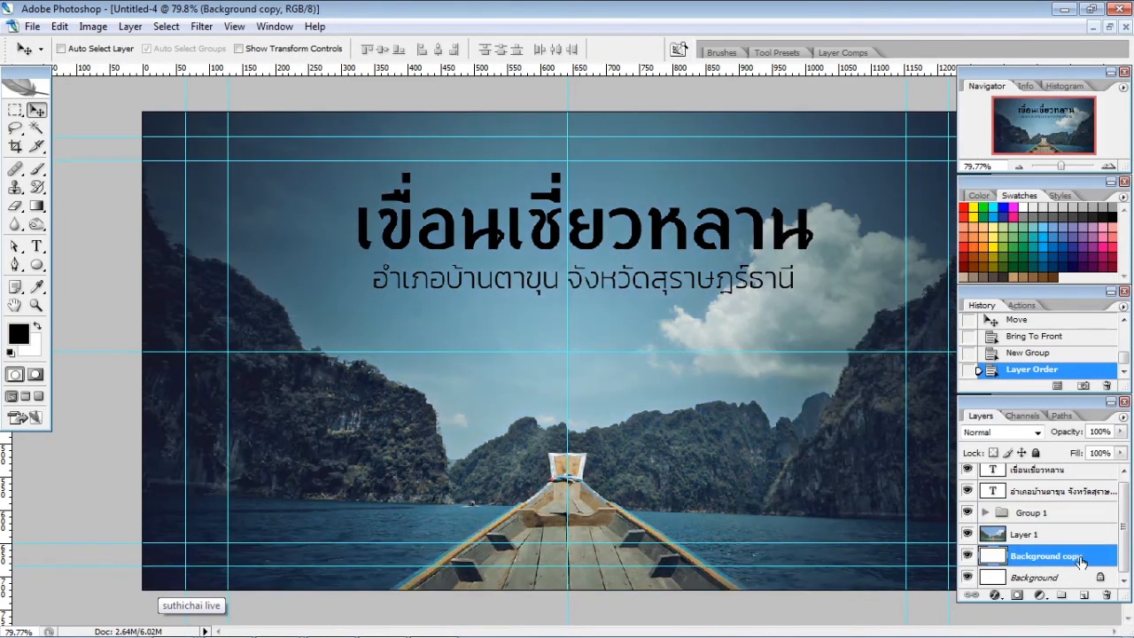
drag(1107, 587, 1106, 594)
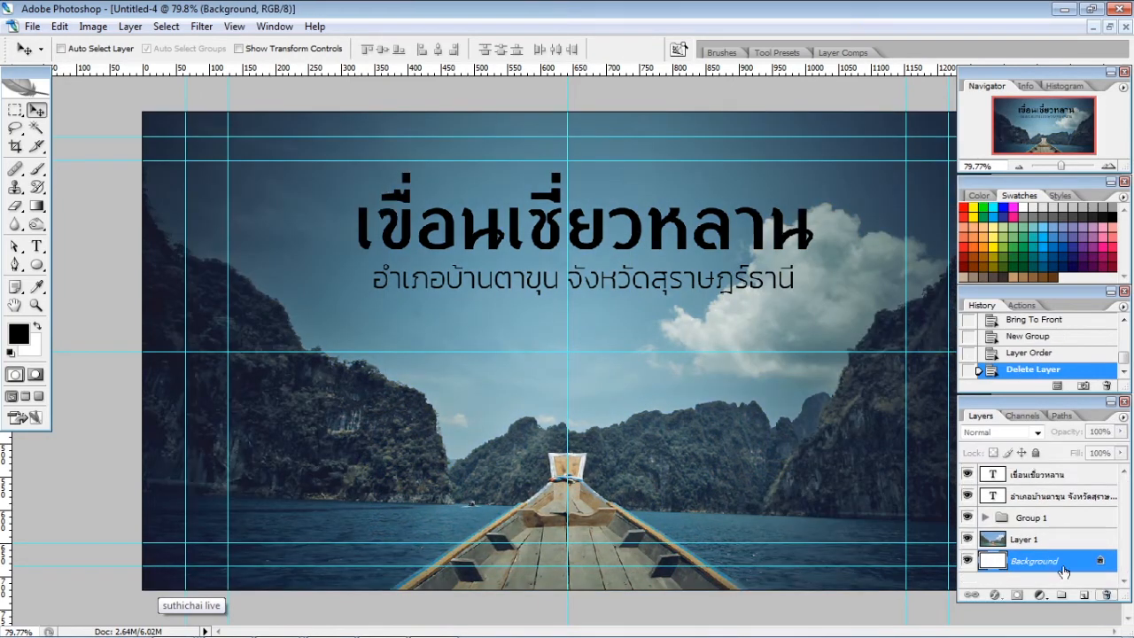
Change the text color of the large title เขื่อนเชี่ยวหลาน to white
click(1041, 474)
key(t)
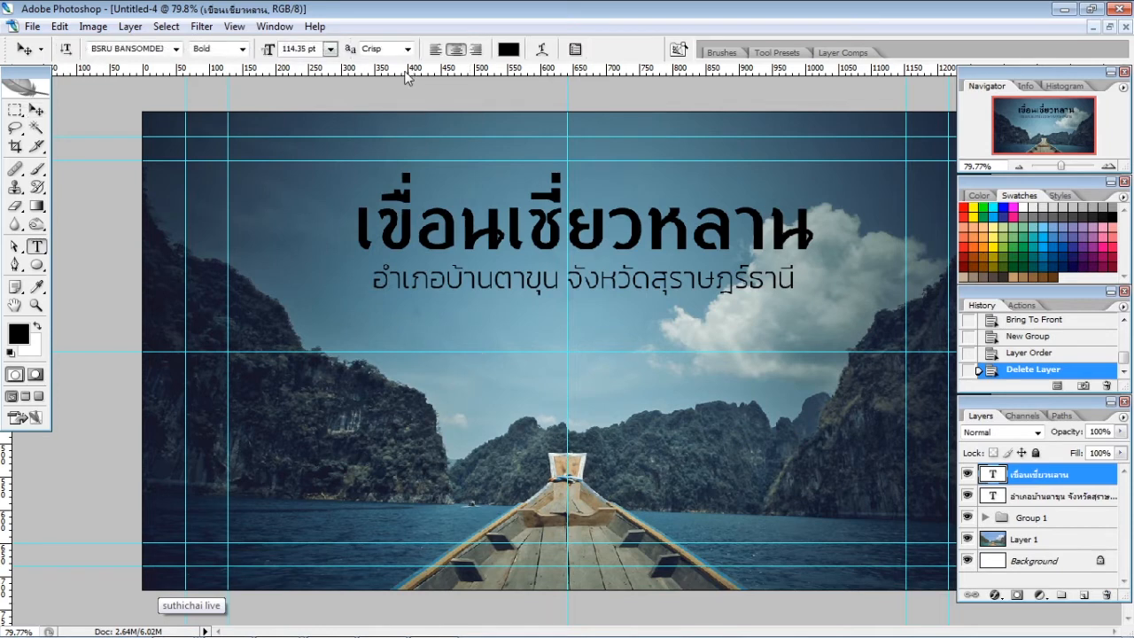
click(515, 51)
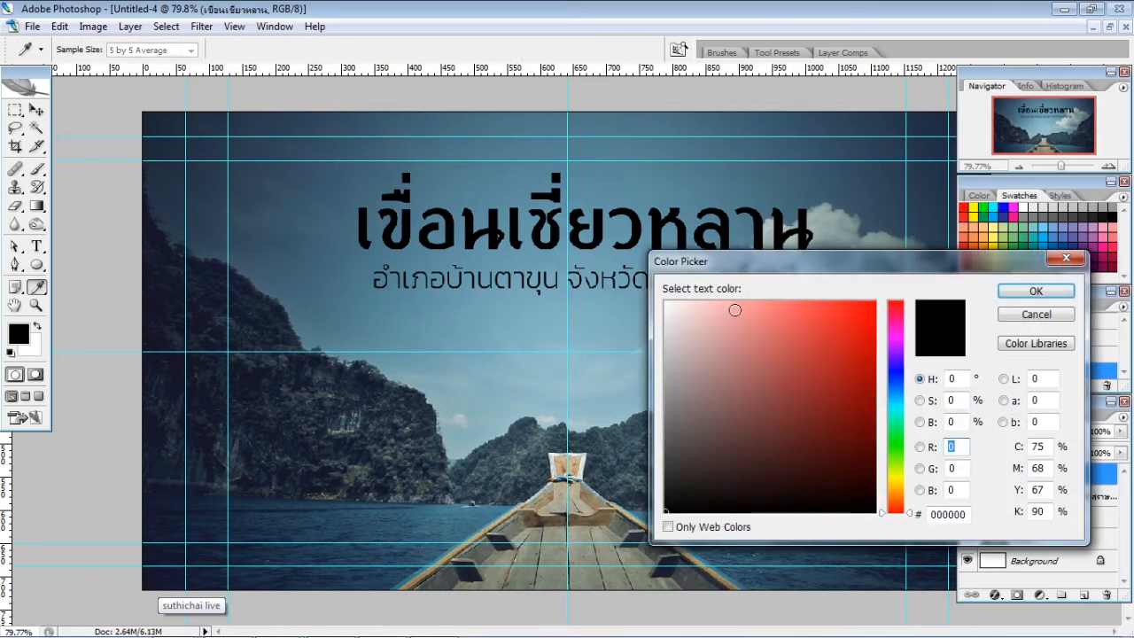
click(666, 303)
click(1035, 290)
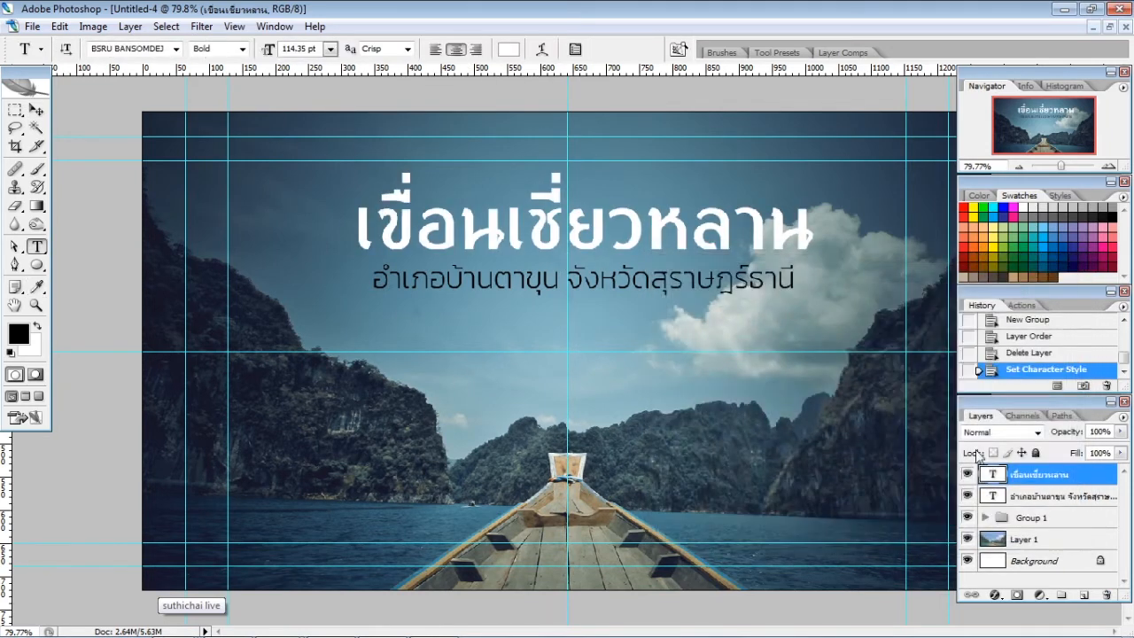
Change the text color of the subtitle อำเภอบ้านตาขุน จังหวัดสุราษฎร์ธานี to white (ffffff)
click(1050, 496)
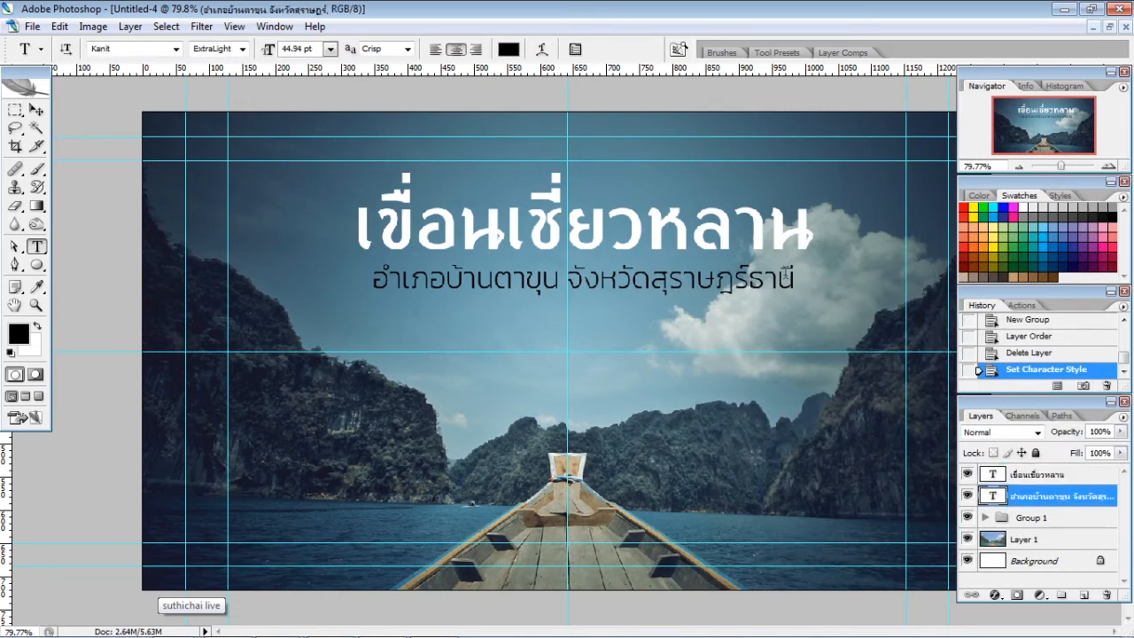
click(509, 50)
click(666, 303)
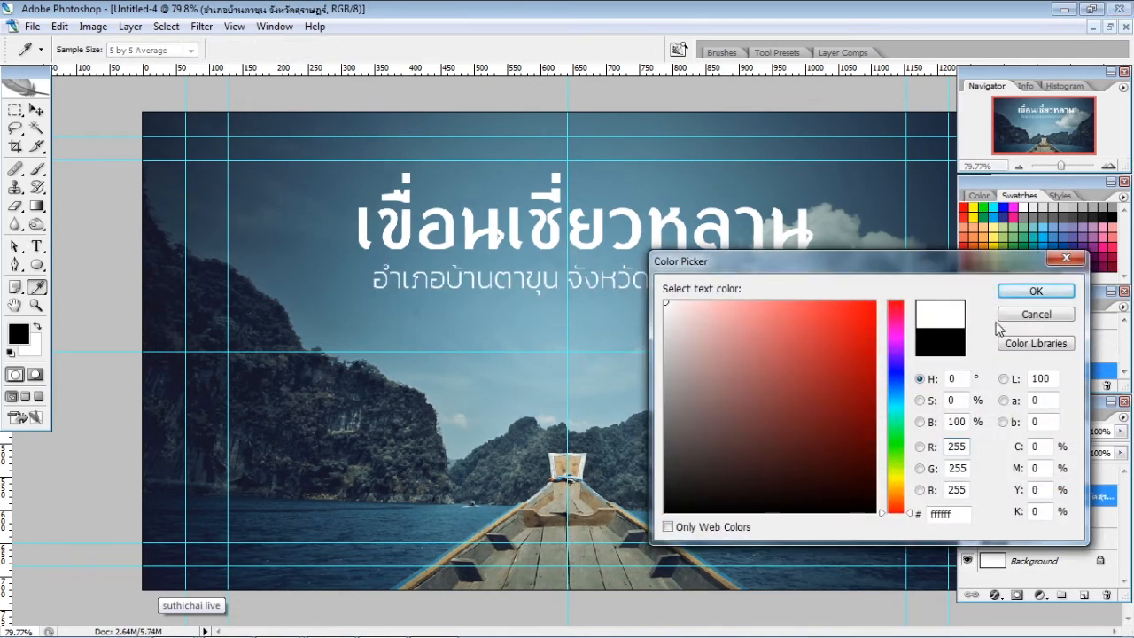
click(1035, 294)
click(630, 288)
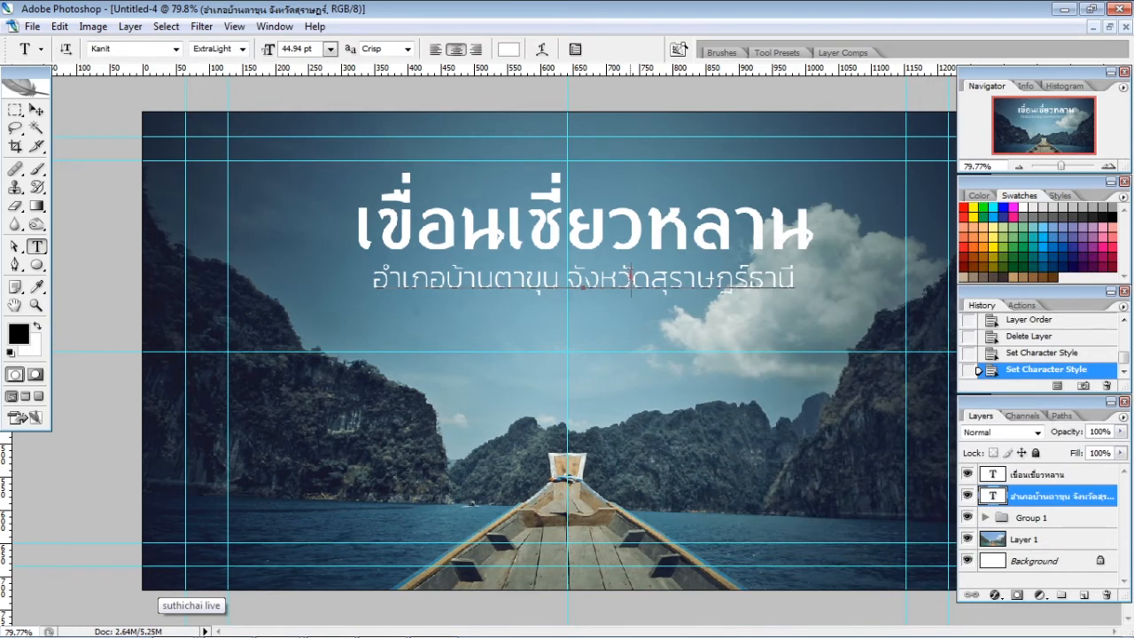
key(ctrl+Return)
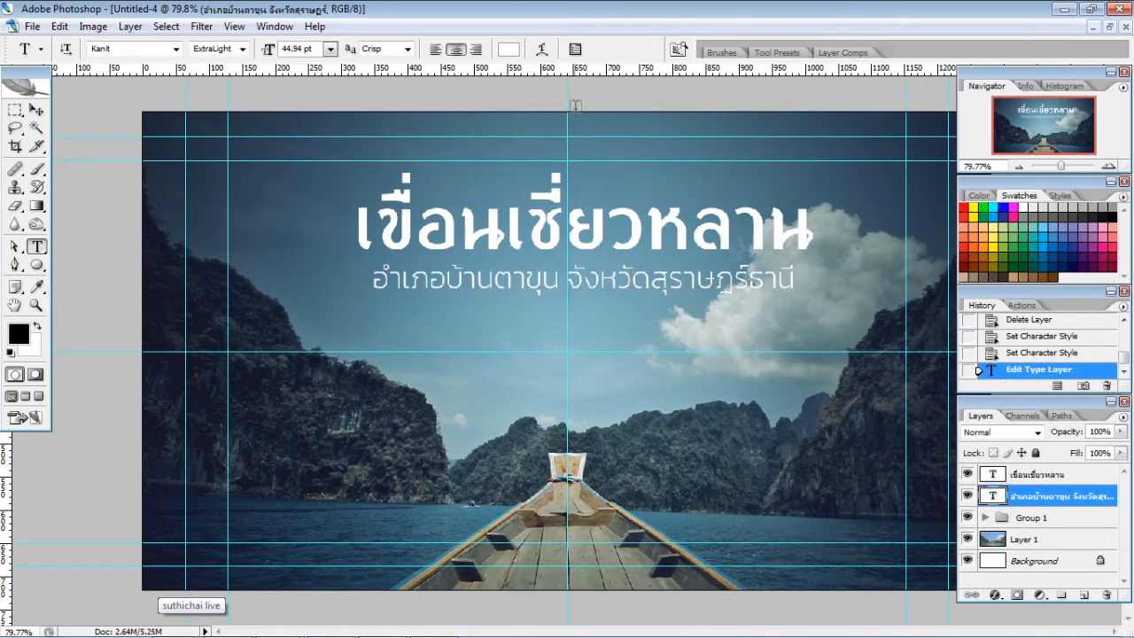
Set the font size of the subtitle line to 30 pt
click(575, 50)
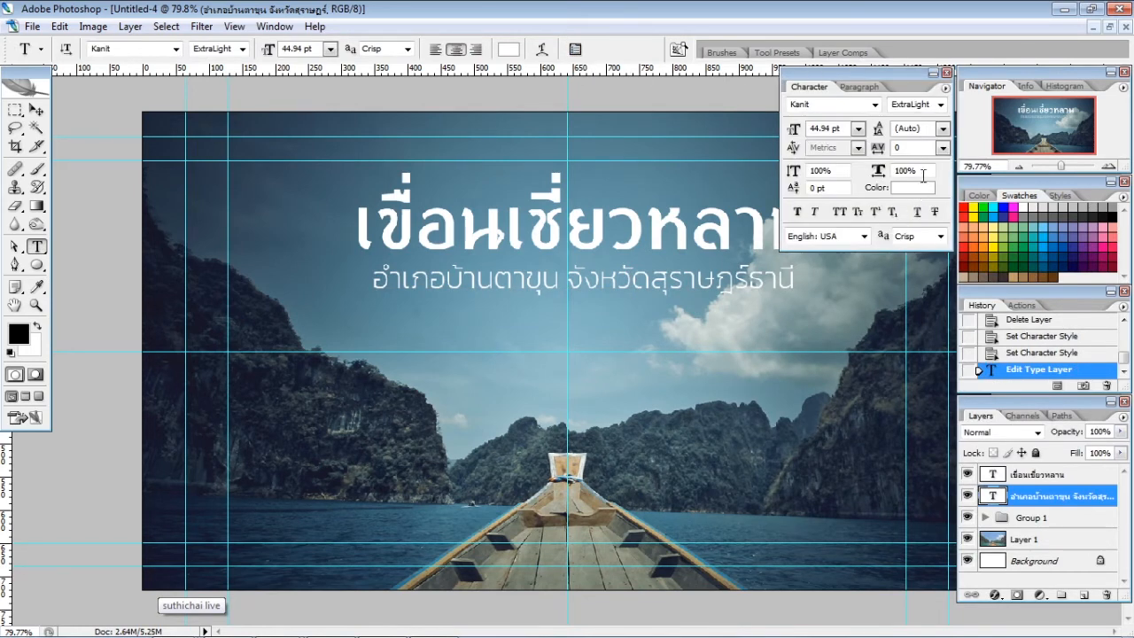
click(857, 128)
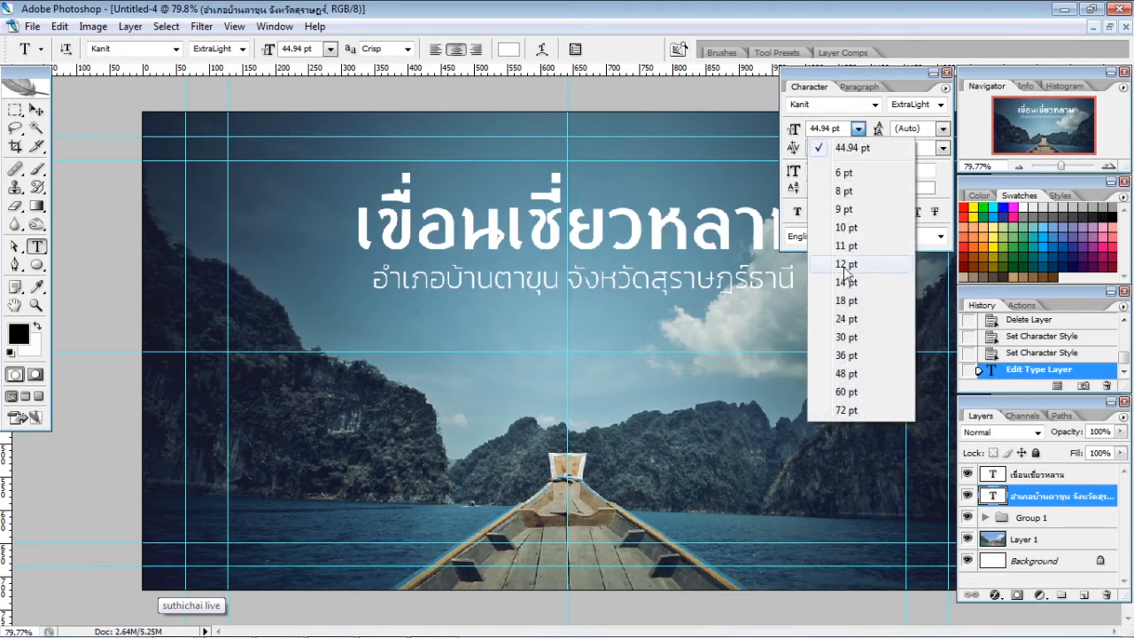
click(846, 336)
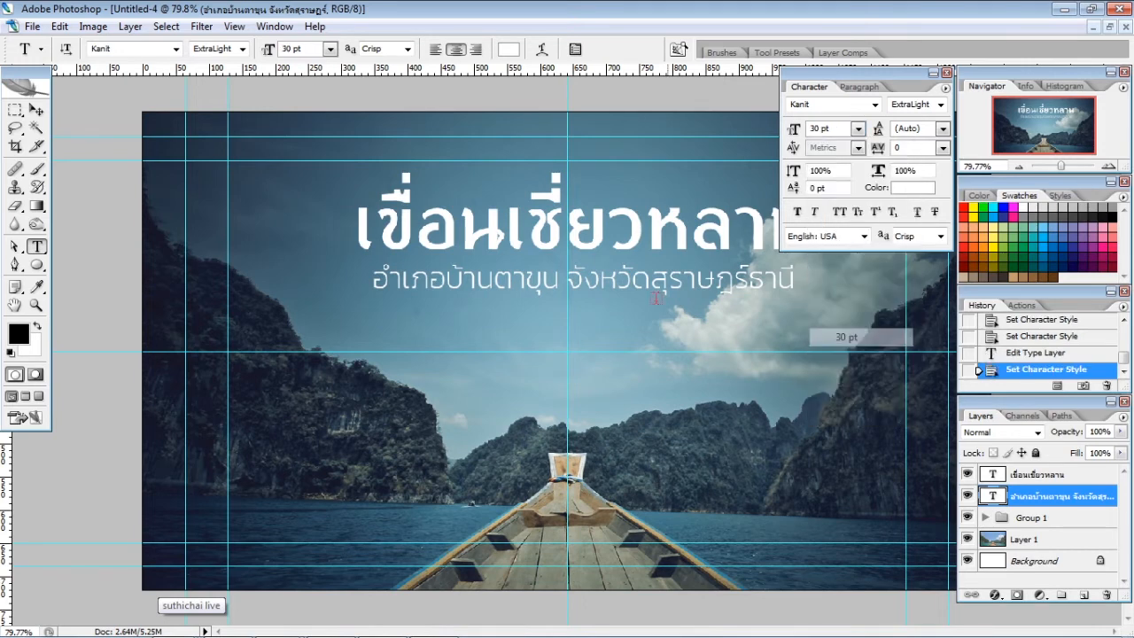
Change the font of the large title เขื่อนเชี่ยวหลาน to Chonburi
click(1038, 474)
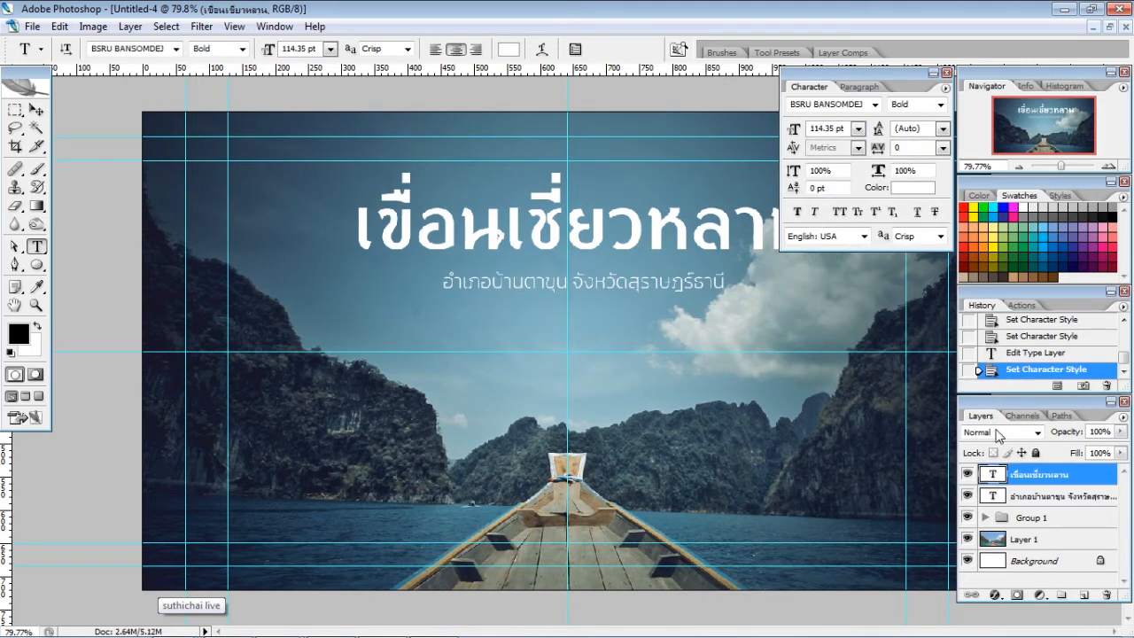
click(872, 105)
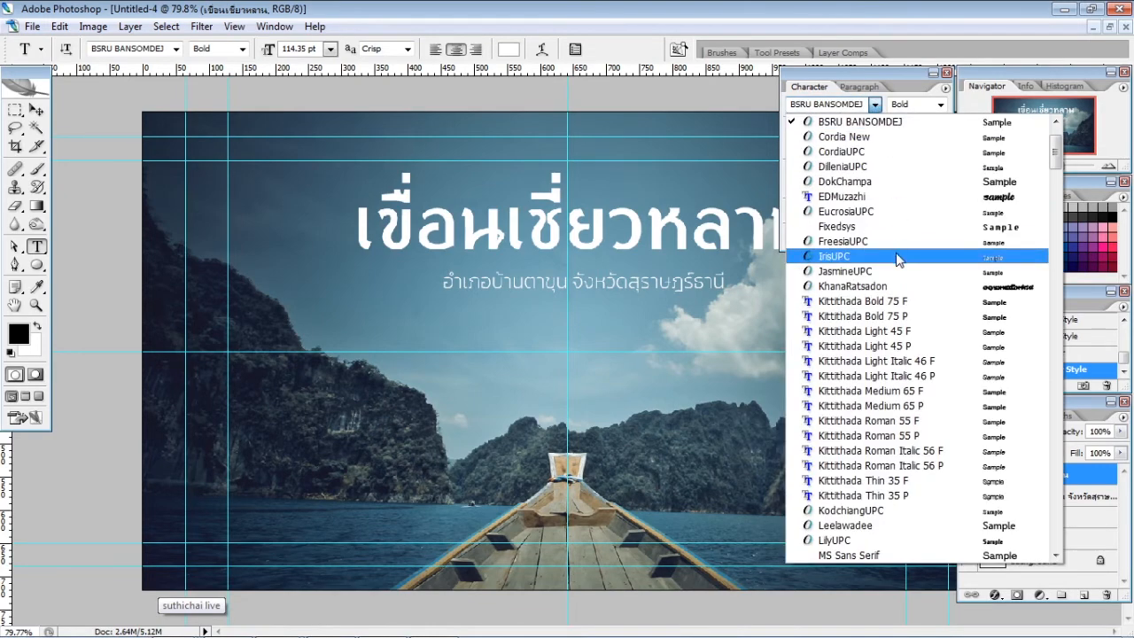
scroll(894, 189, down, 4)
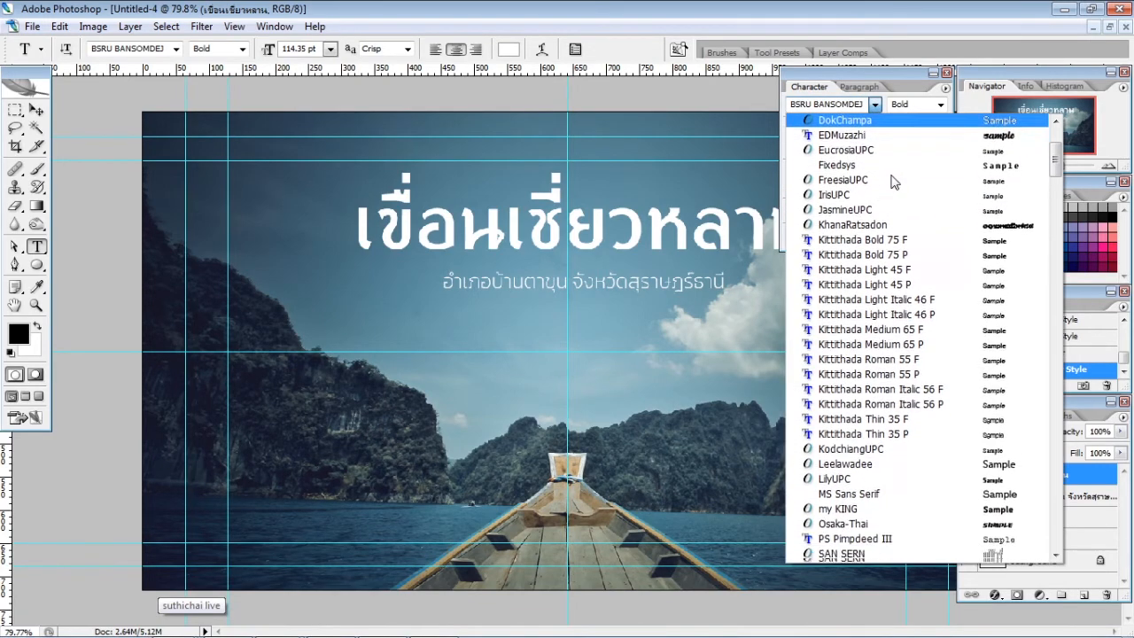
scroll(894, 188, down, 10)
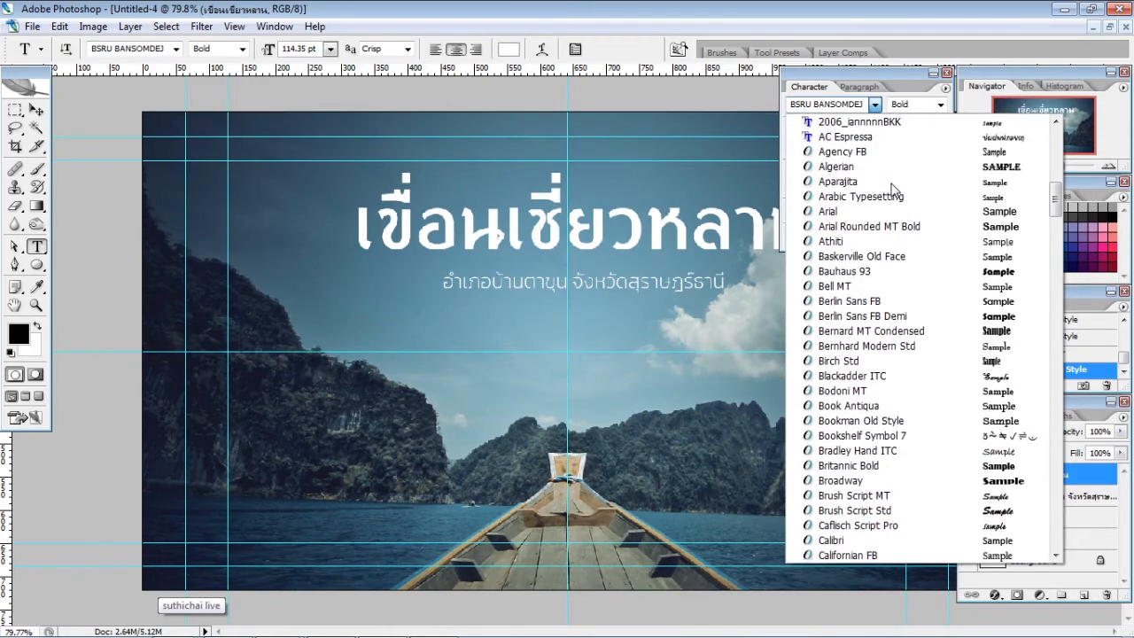
scroll(894, 189, down, 2)
scroll(894, 188, down, 5)
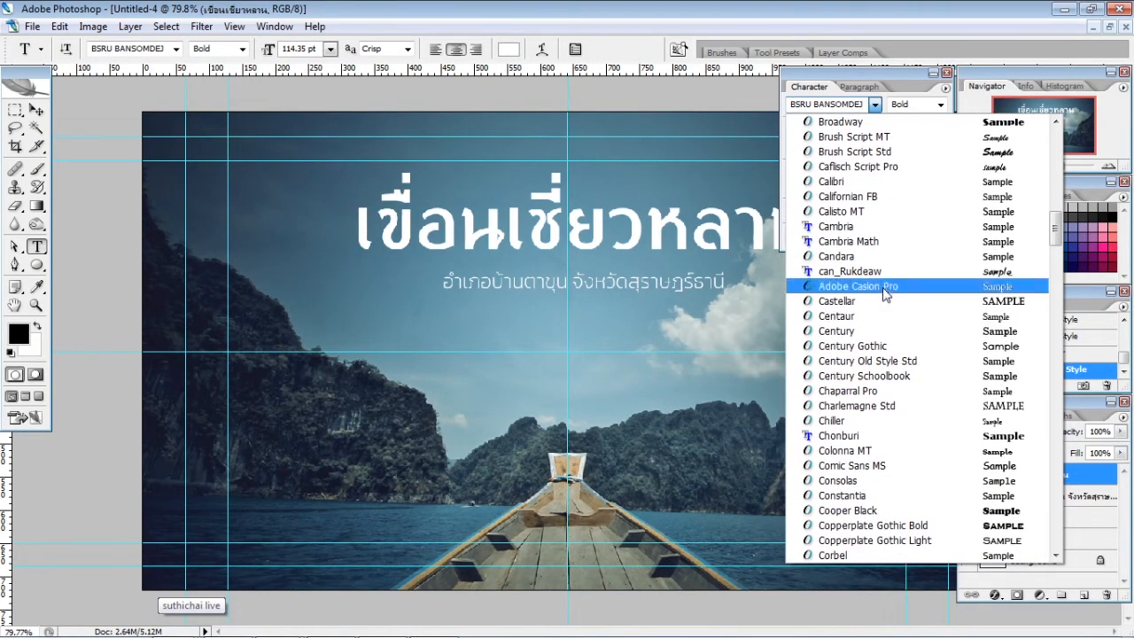
click(838, 435)
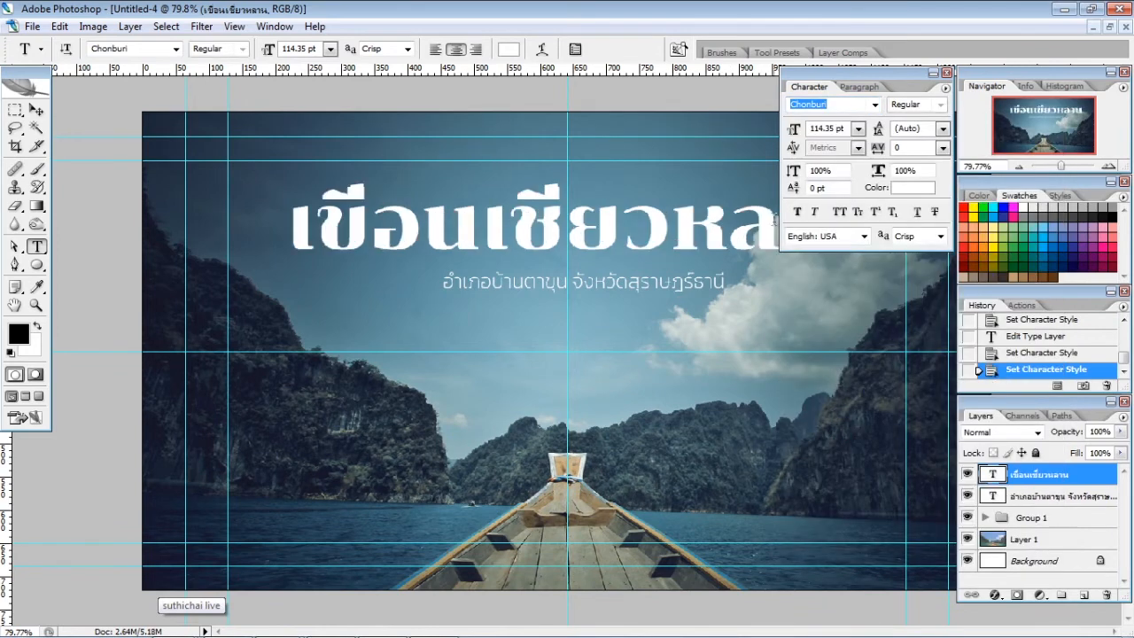
Raise the title's first tone mark with a 20 pt baseline shift and its second with 23 pt, and commit the text edit
click(463, 222)
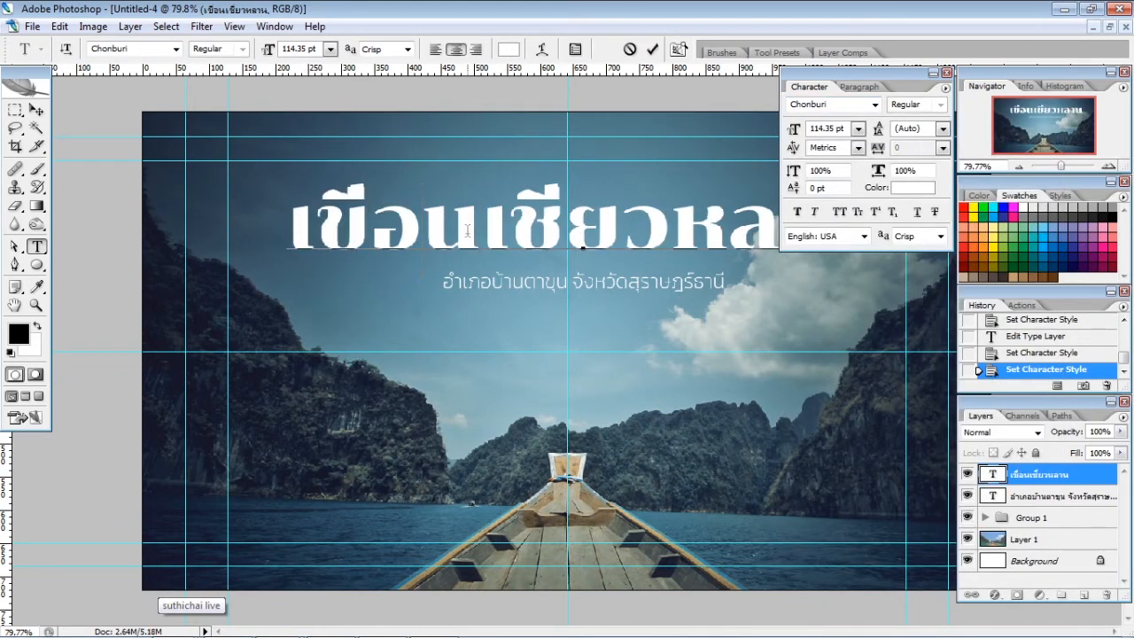
key(shift+Left)
click(827, 189)
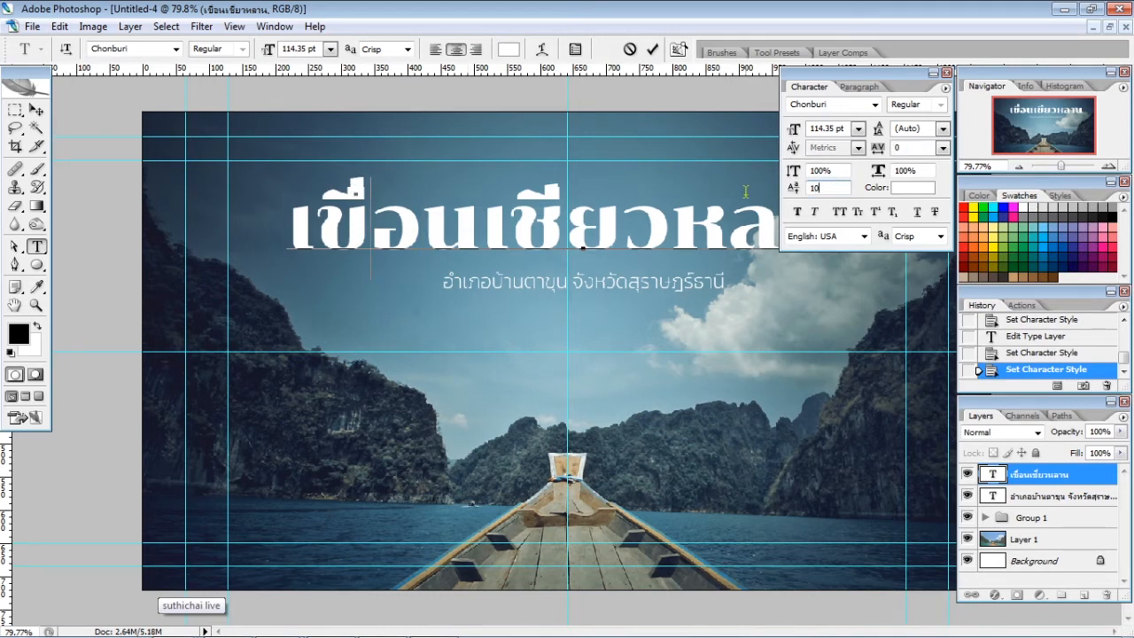
text(20)
click(644, 228)
key(shift+Left)
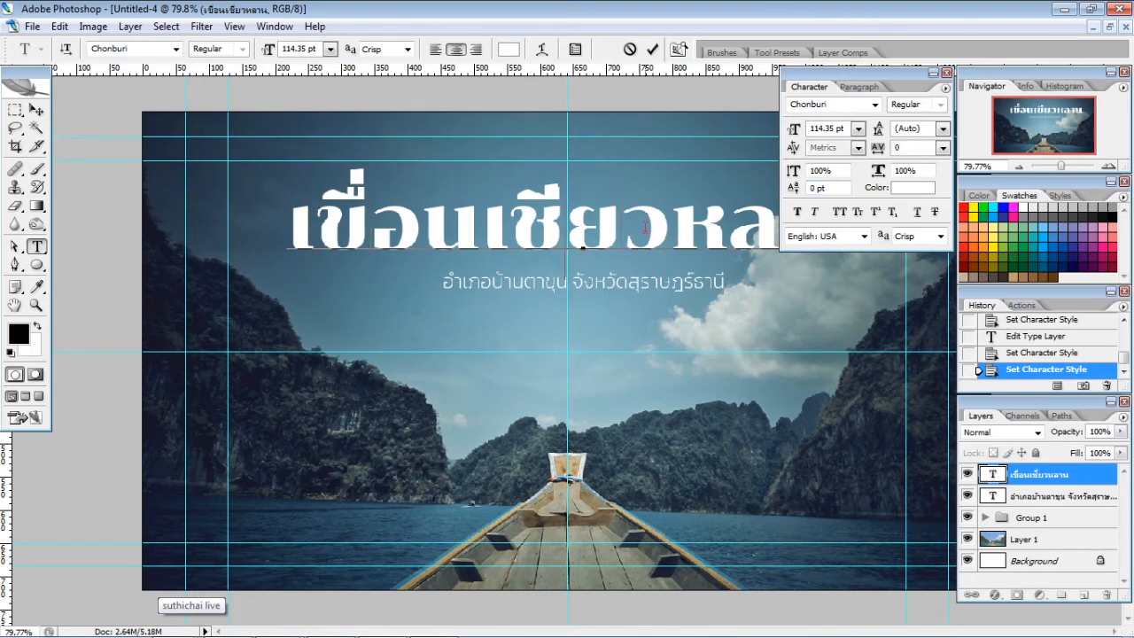
click(828, 187)
text(23)
key(ctrl+Return)
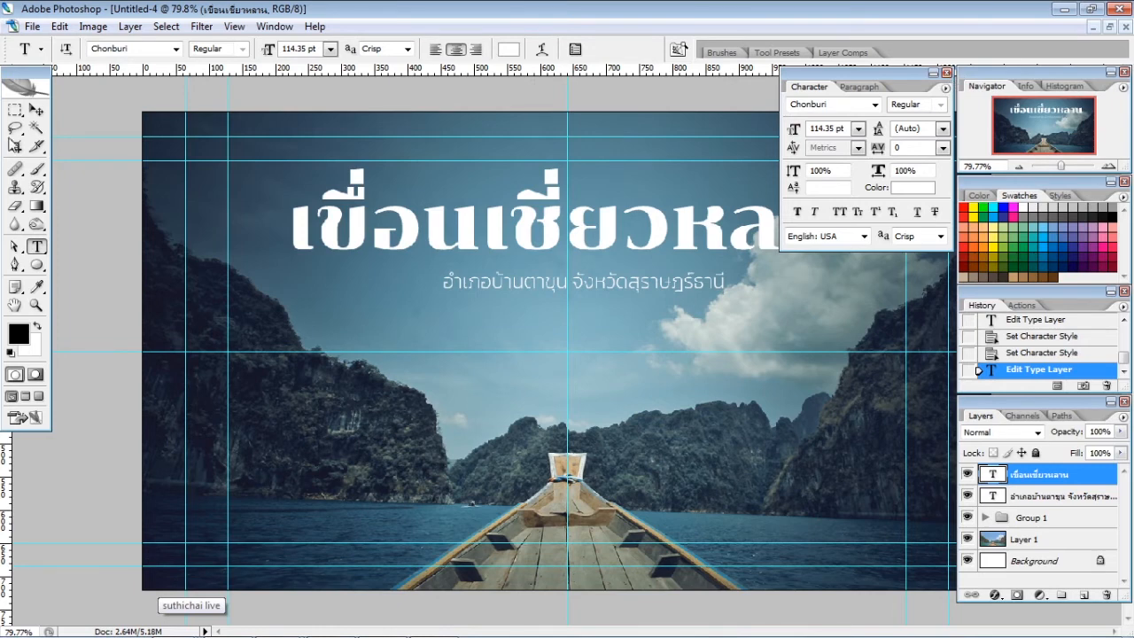
Scale the title down proportionally about its center to a font size of about 90 pt, and close the character settings
click(36, 110)
key(Tab)
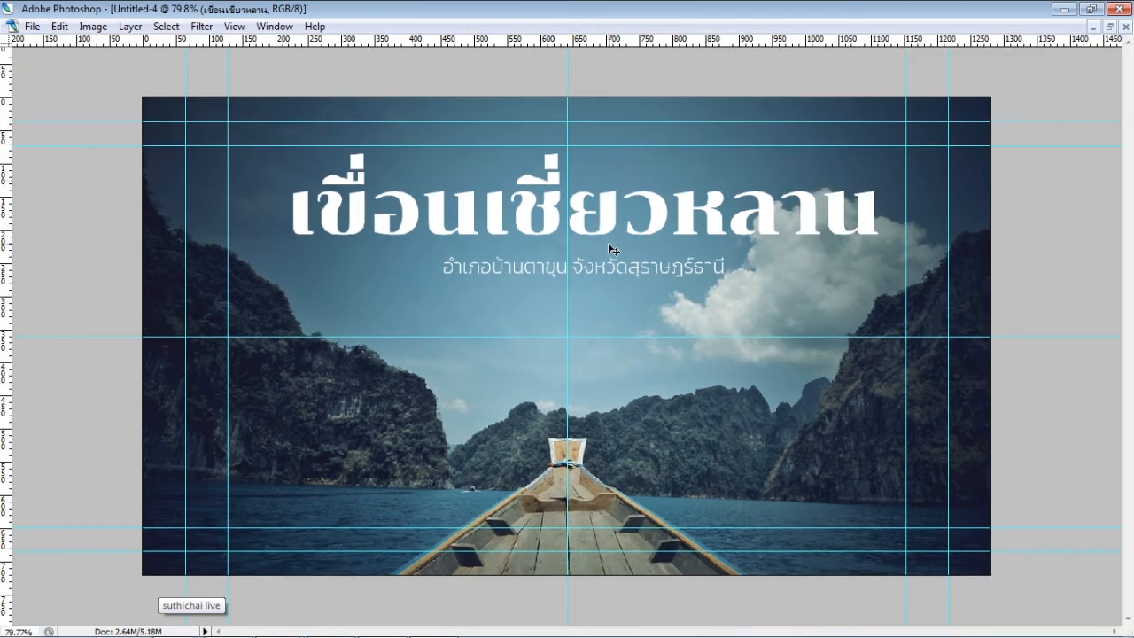
key(ctrl+t)
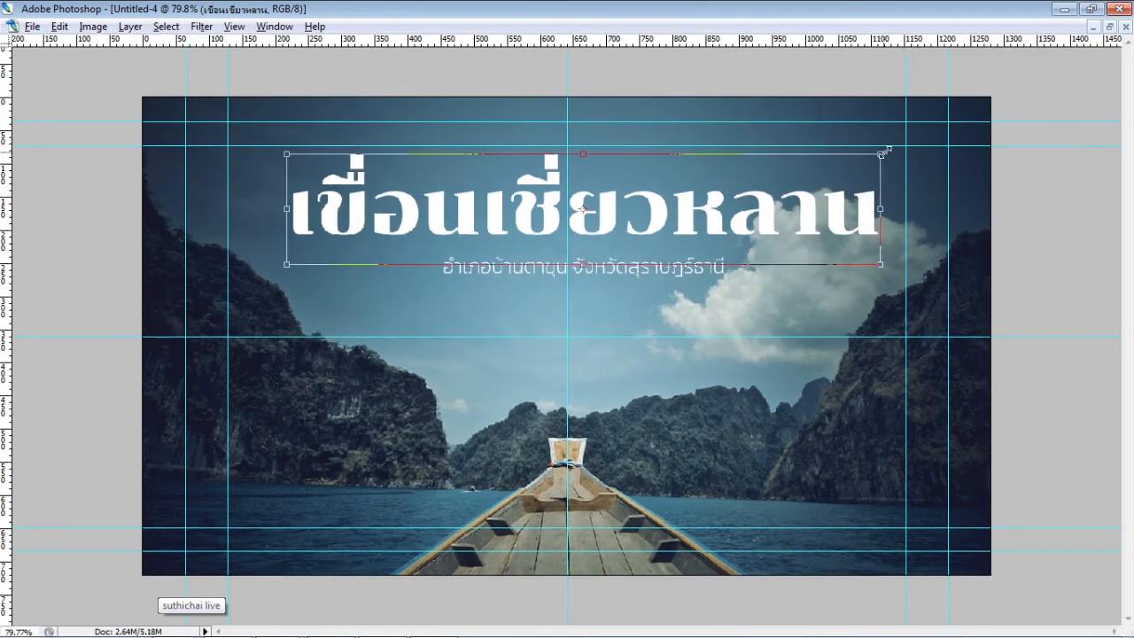
drag(881, 155, 824, 180)
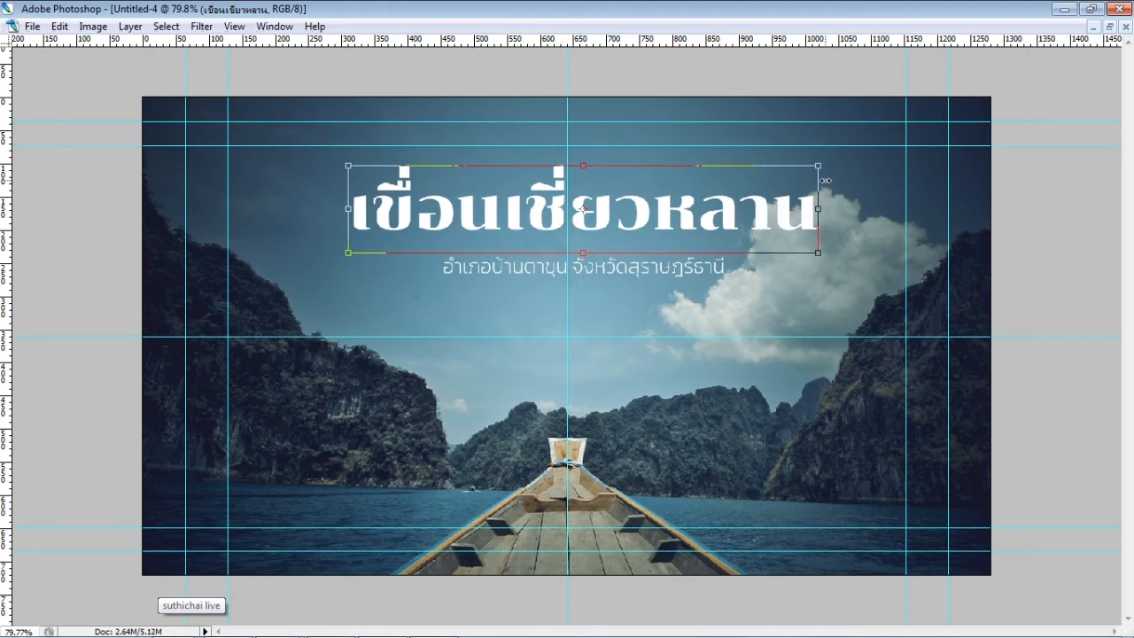
key(Return)
key(Tab)
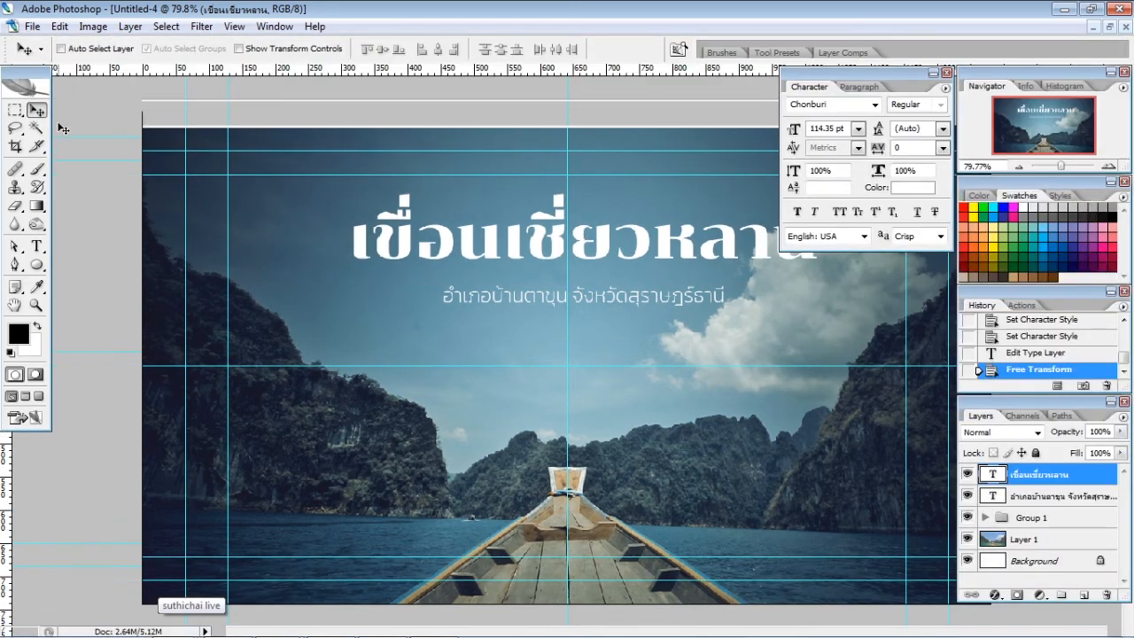
click(946, 72)
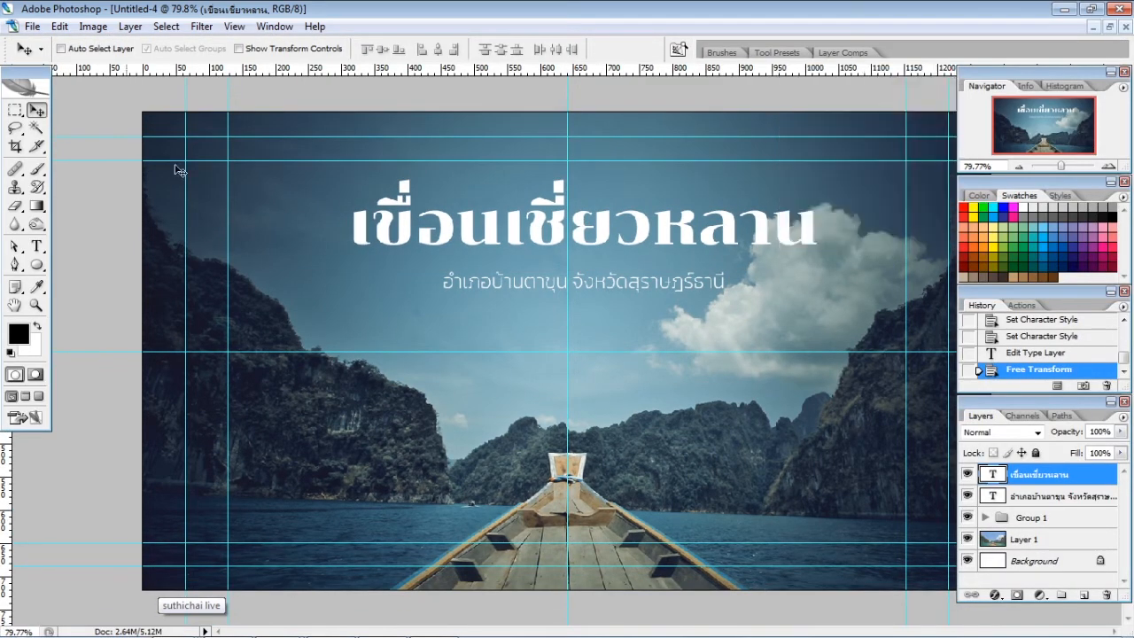
Warp the title text with a horizontal Arc style and a bend of 25%
click(36, 246)
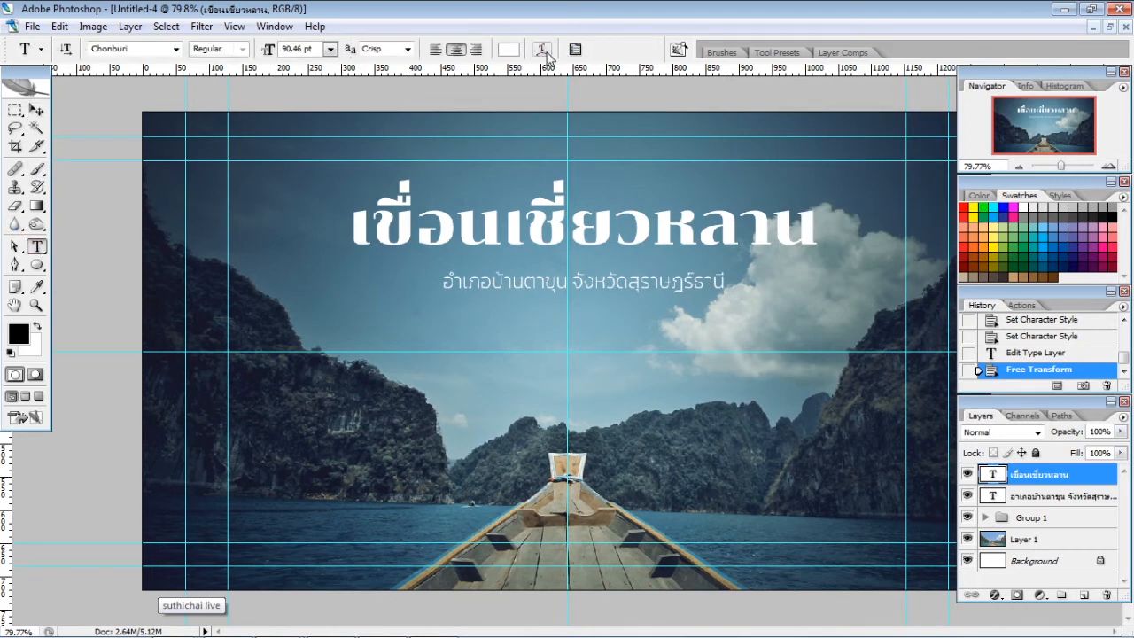
click(542, 51)
click(873, 312)
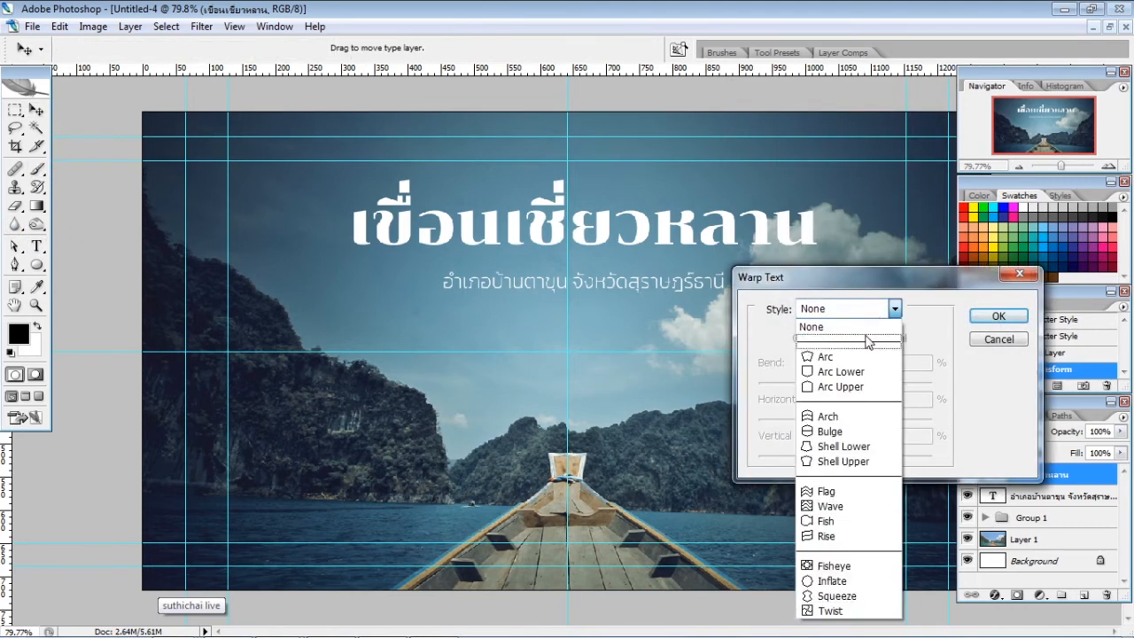
click(828, 346)
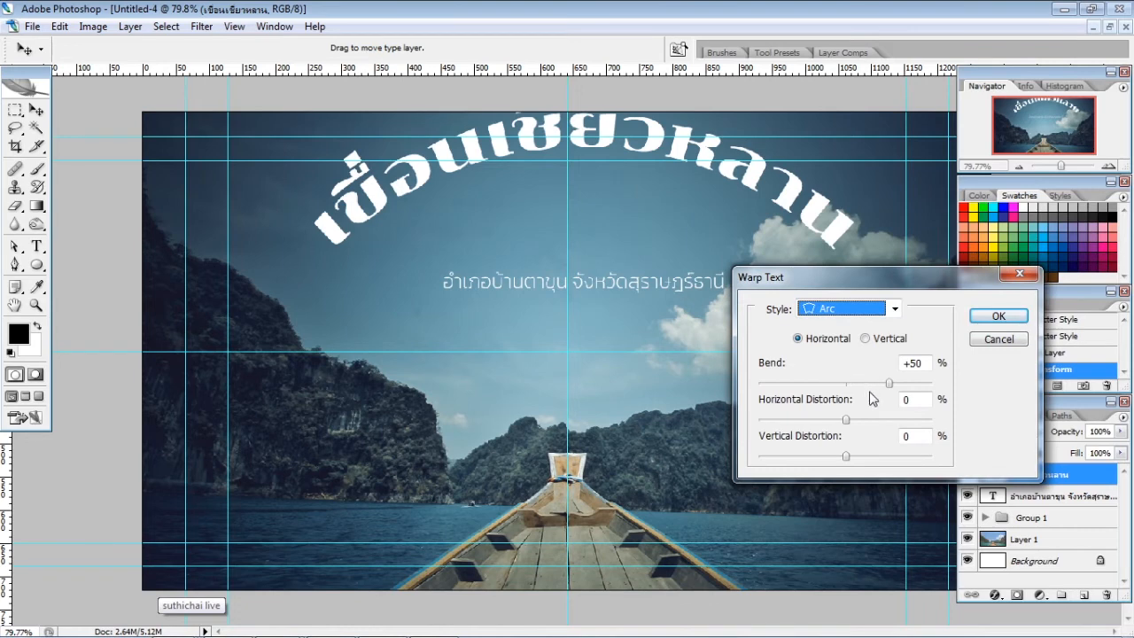
drag(889, 383, 867, 383)
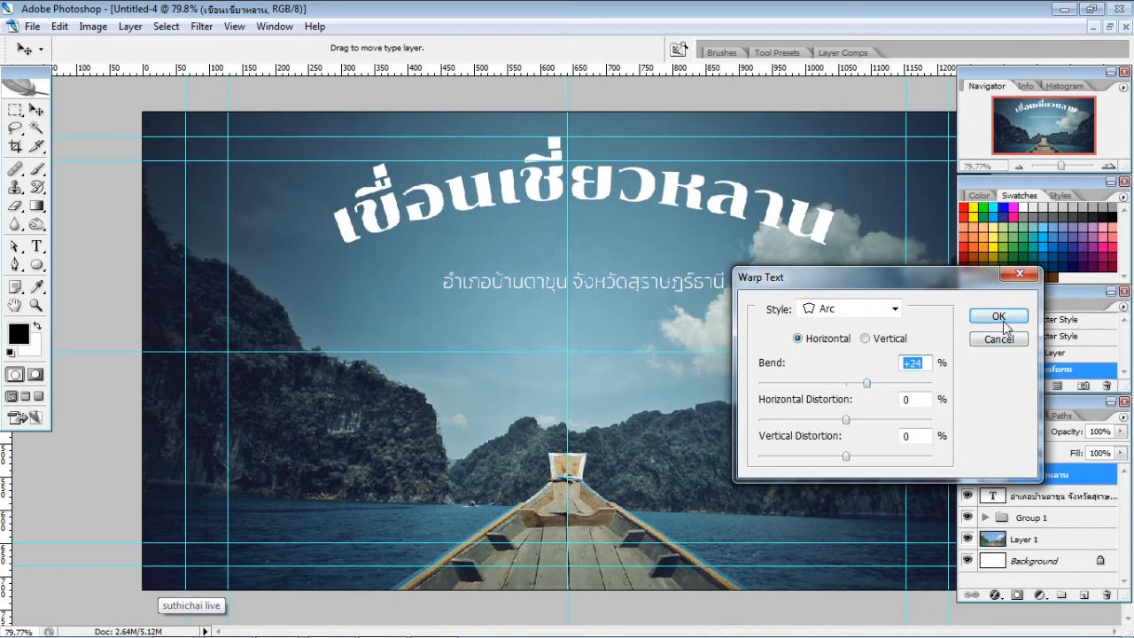
text(25)
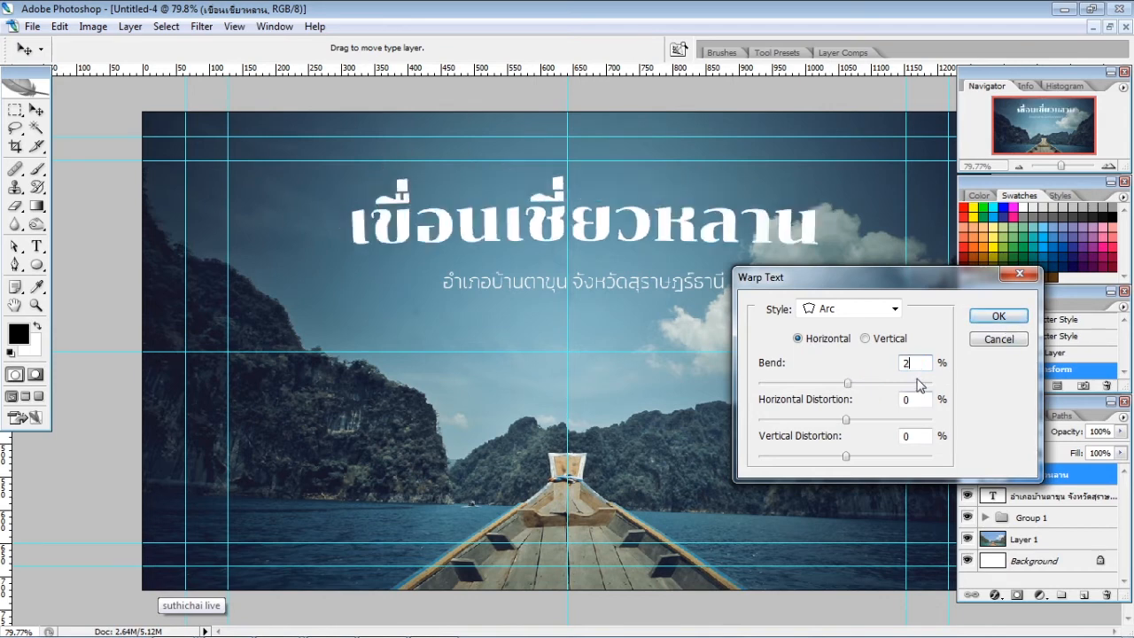
click(992, 316)
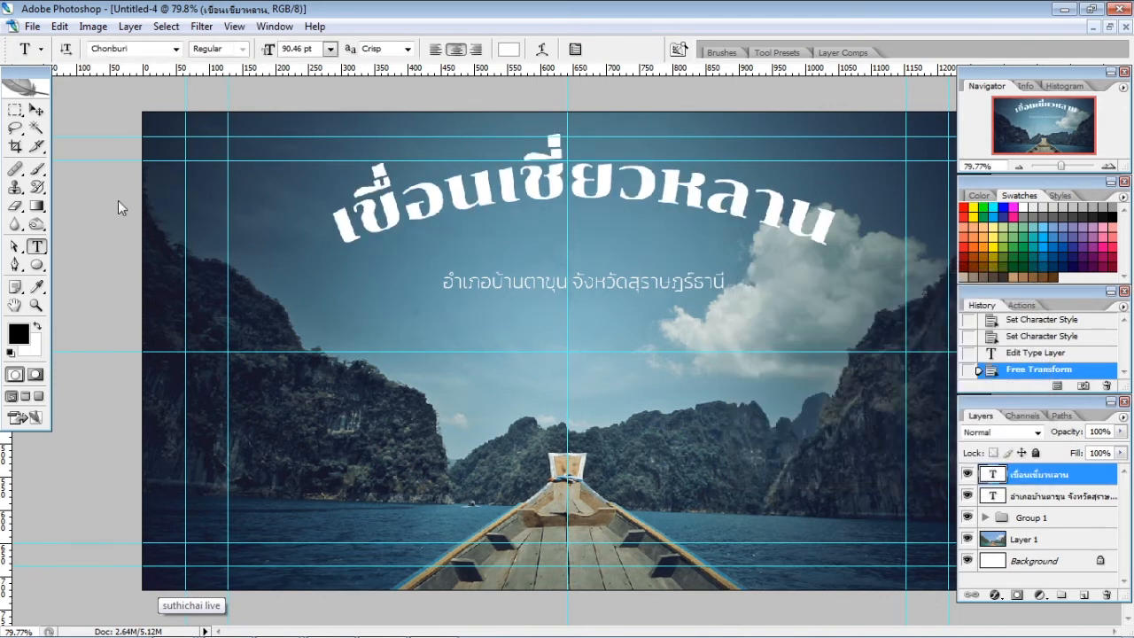
Try a tracking value of 25 on the arched title, reset it to 0, and close the character settings
click(575, 48)
click(942, 148)
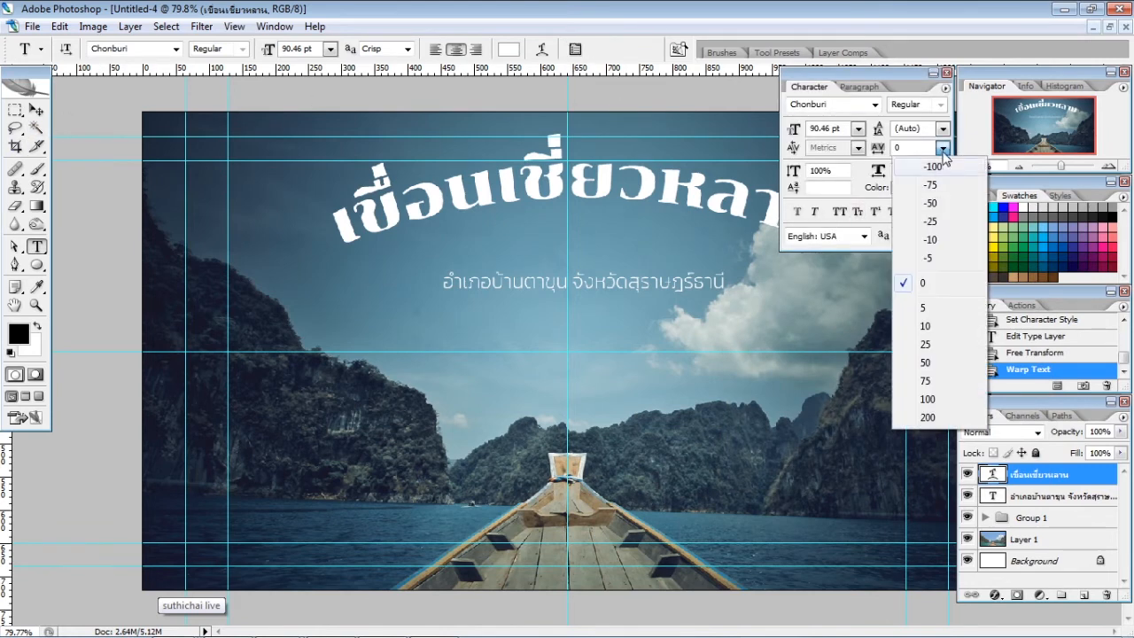
click(927, 343)
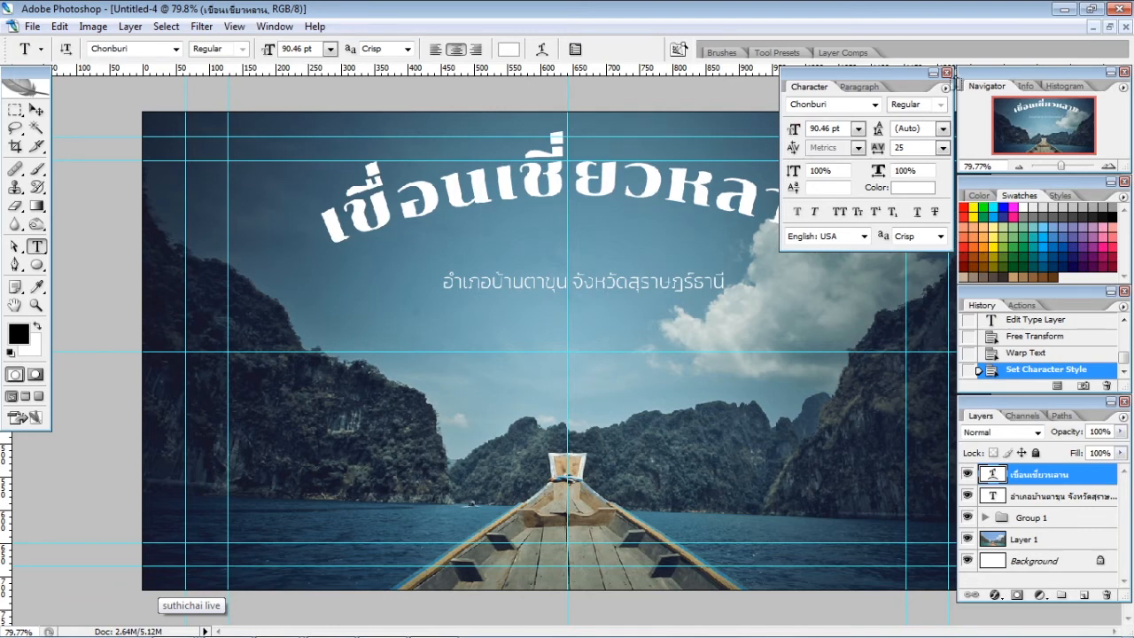
click(942, 148)
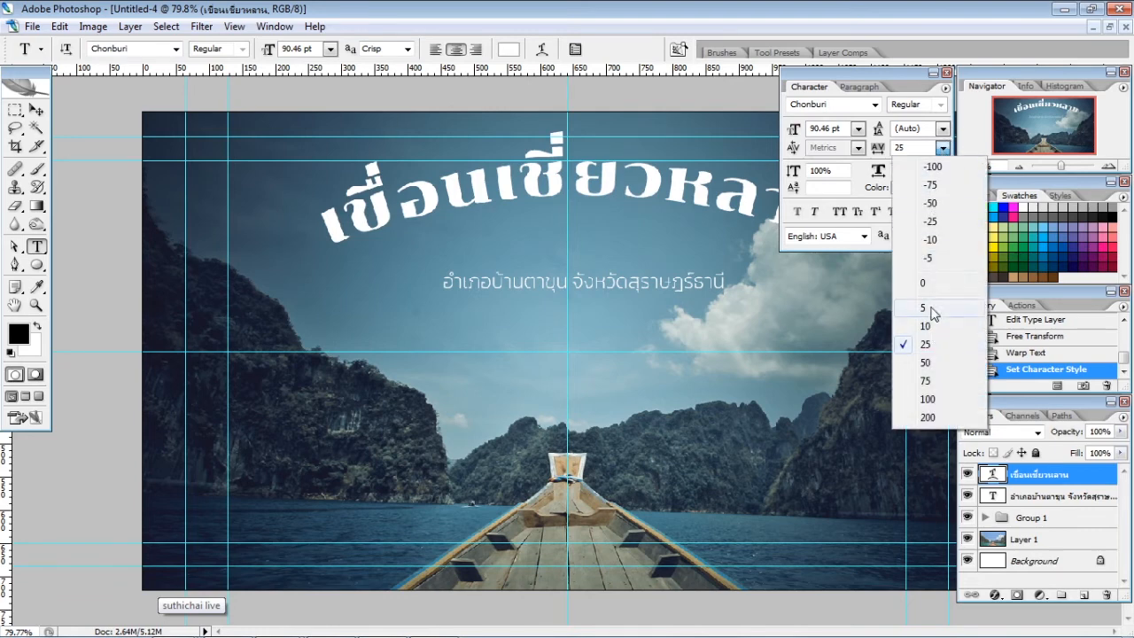
click(921, 283)
click(946, 72)
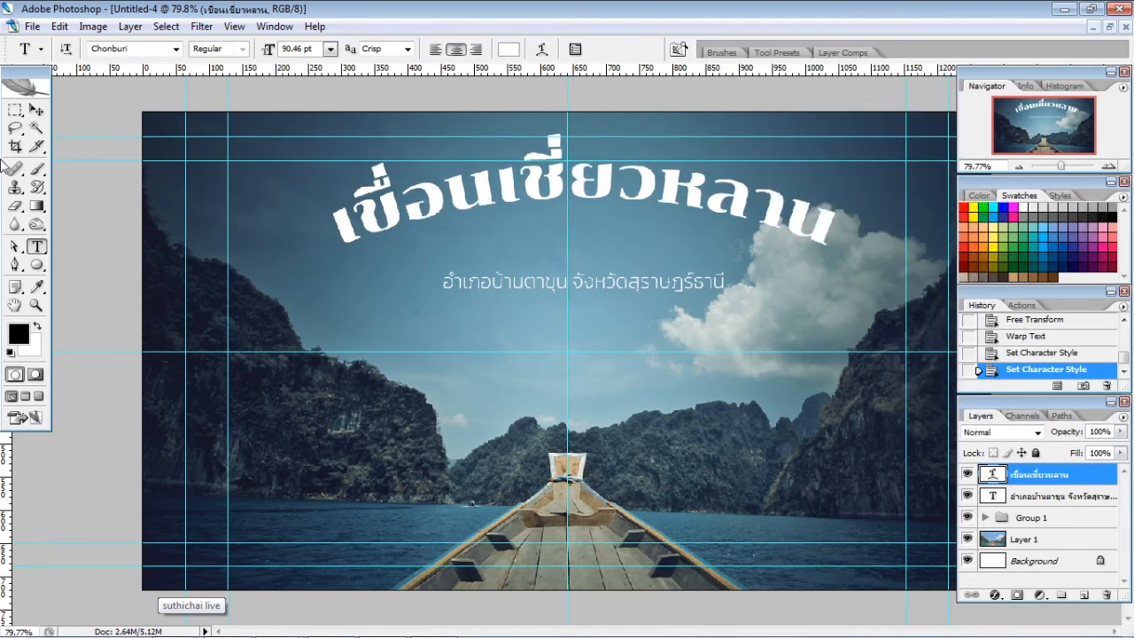
Move the arched title to X 640 px and Y 162 px, centered on the vertical guide above the subtitle
click(36, 110)
key(ctrl+t)
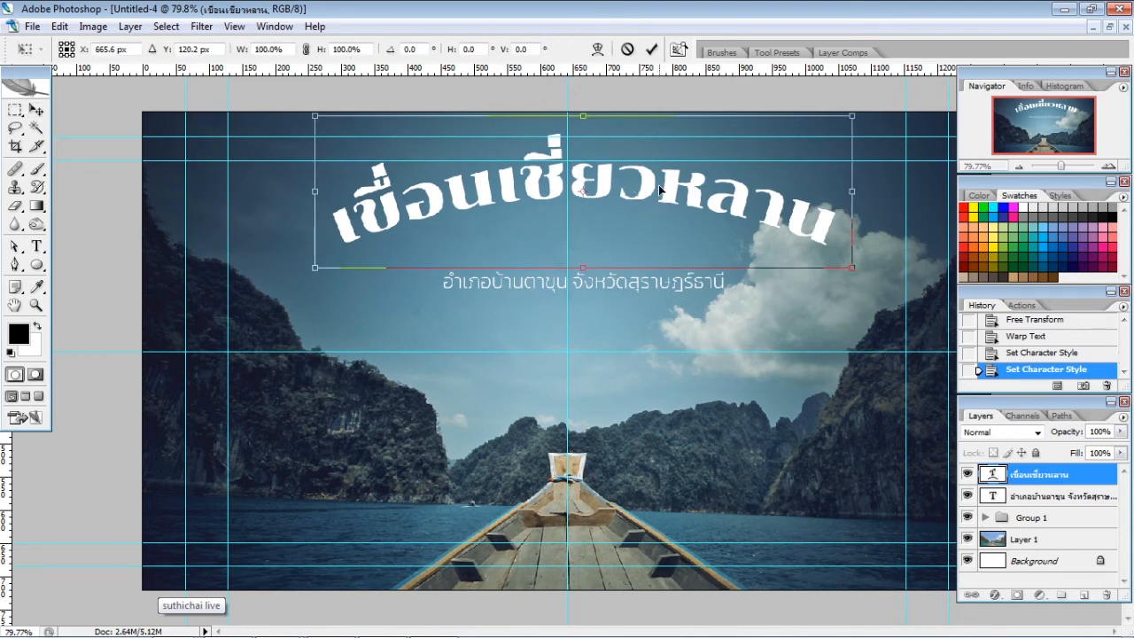
drag(658, 184, 643, 209)
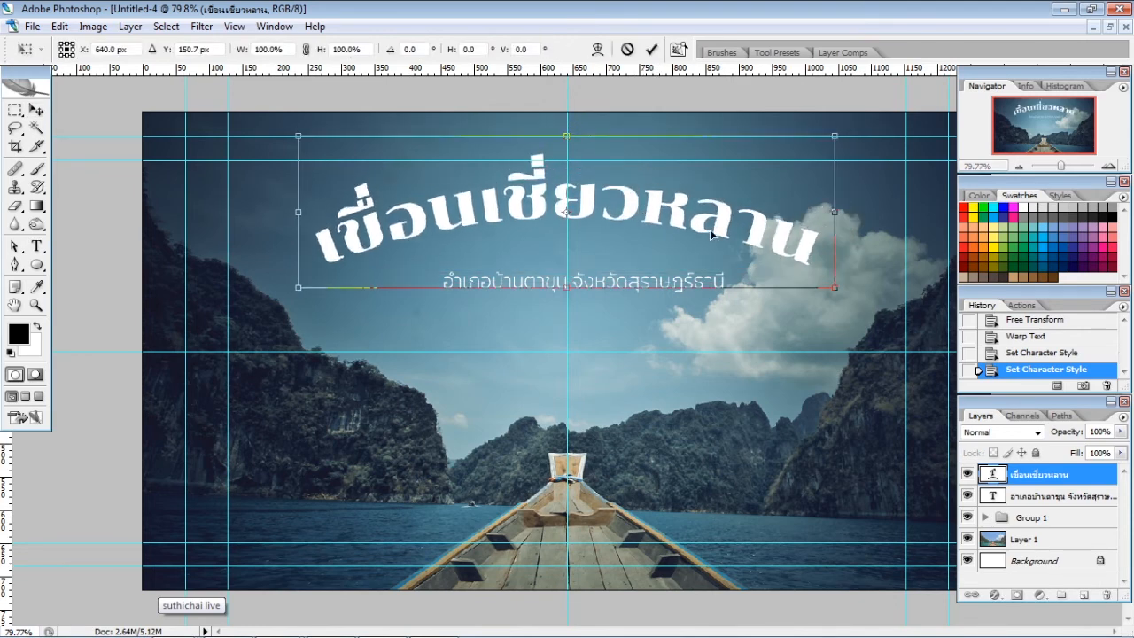
key(Down)
key(Down)
key(Down)
key(Down)
key(Down)
key(Down)
key(Down)
key(Down)
key(Down)
key(Down)
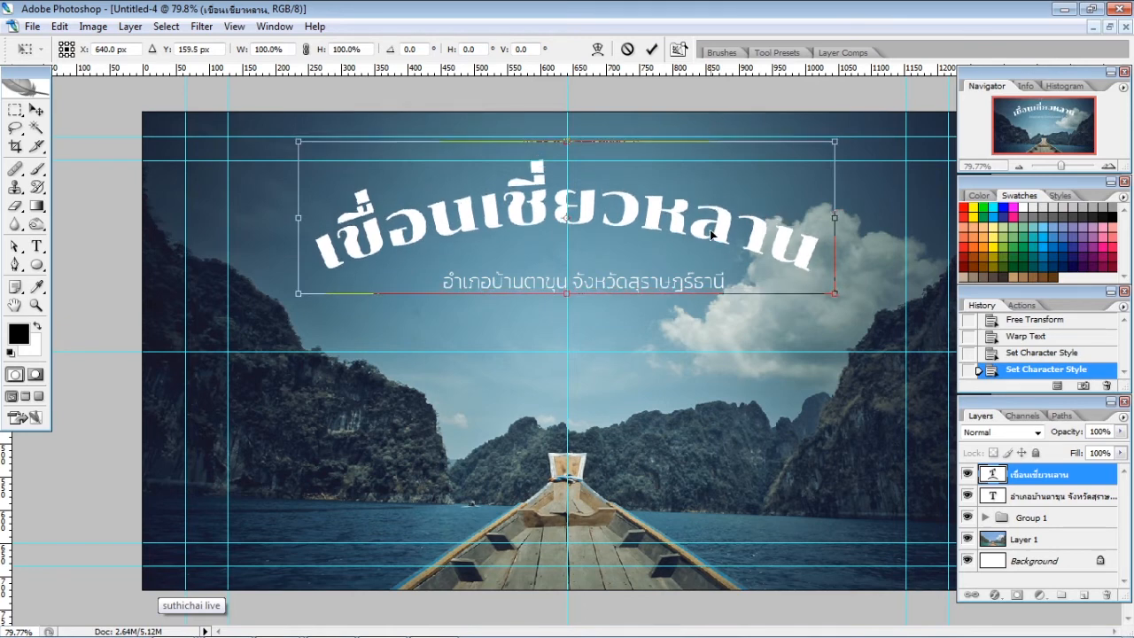
key(Down)
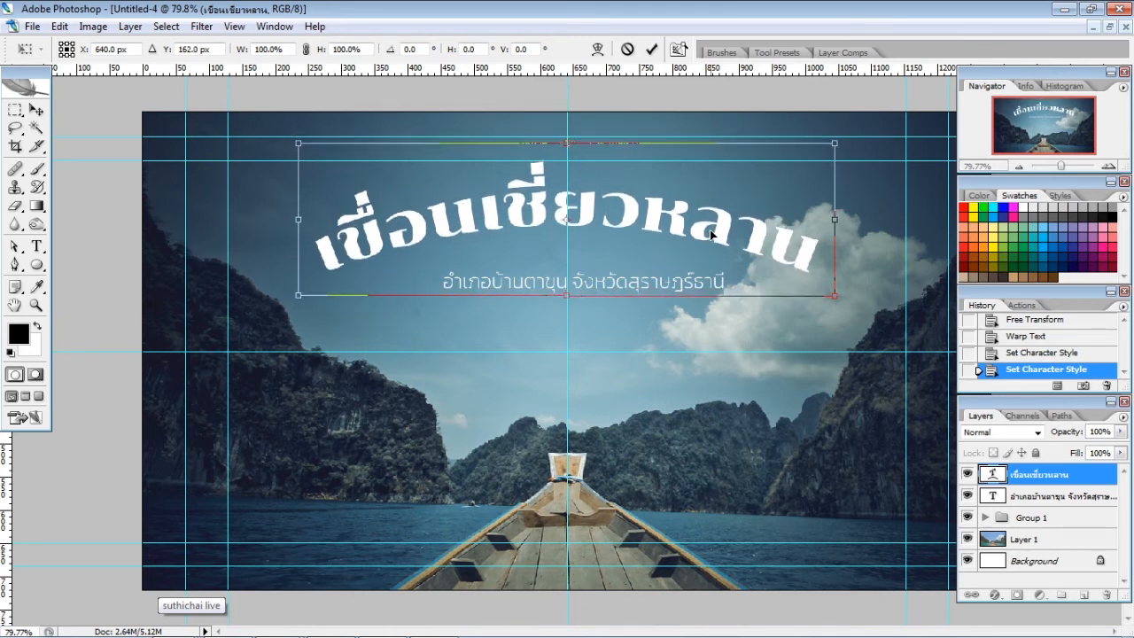
key(Return)
Try a 72 pt font size on the arched title, and set it to 80 pt
key(t)
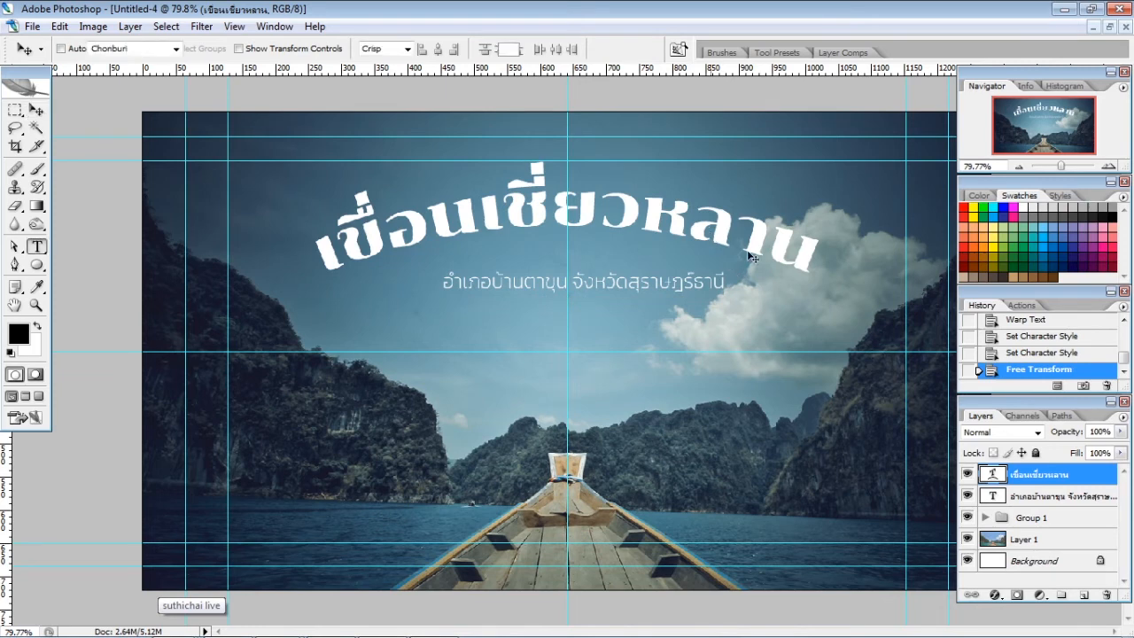
click(747, 230)
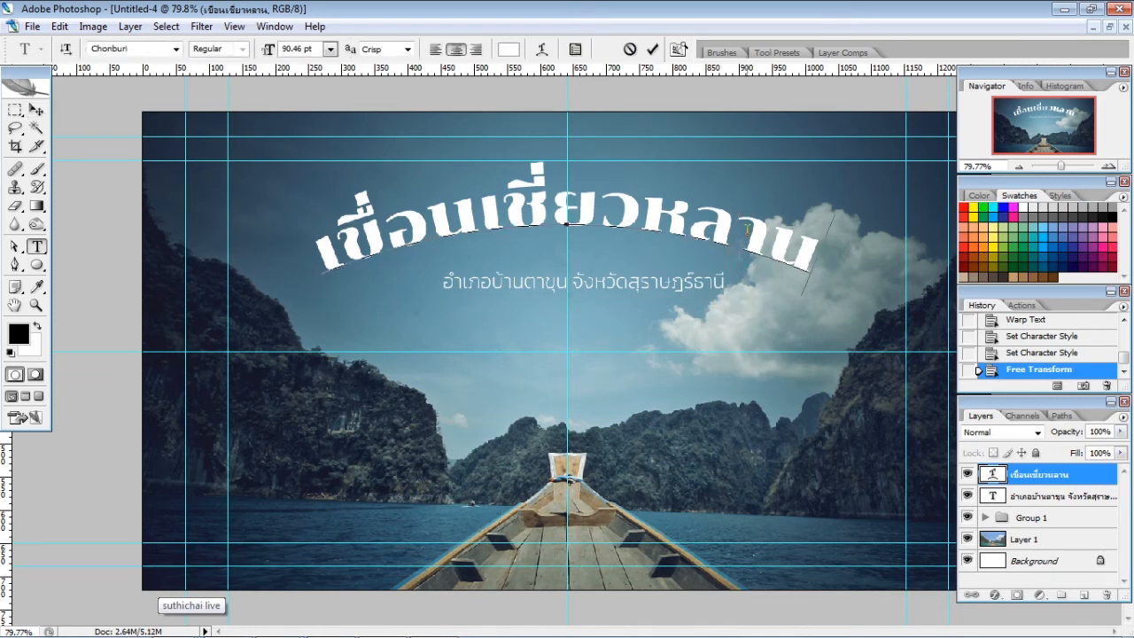
click(652, 48)
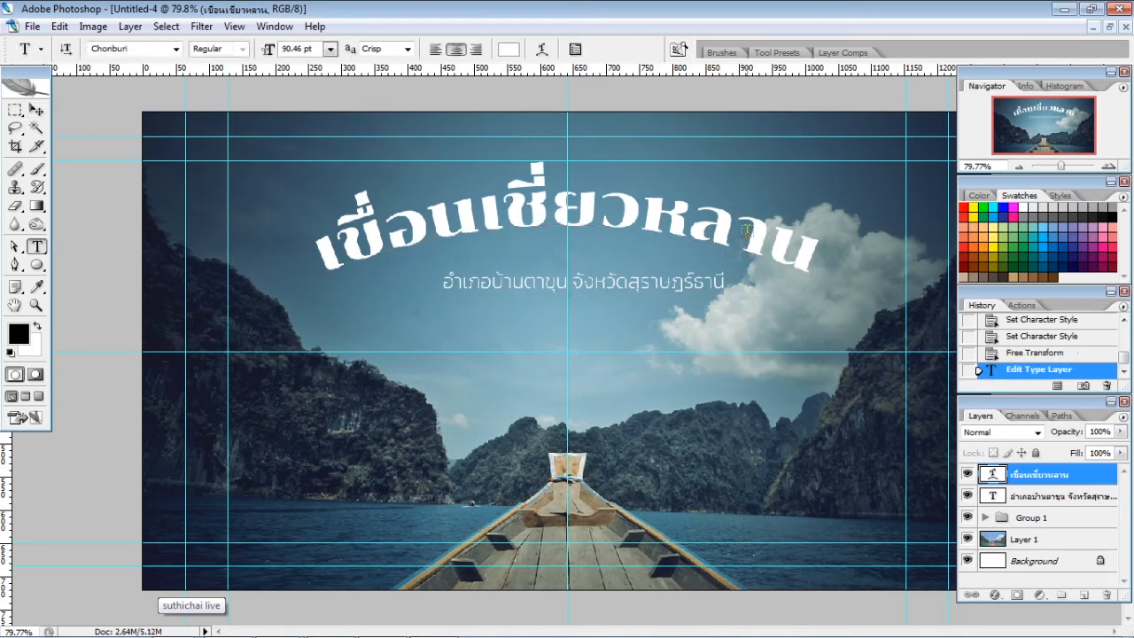
click(572, 49)
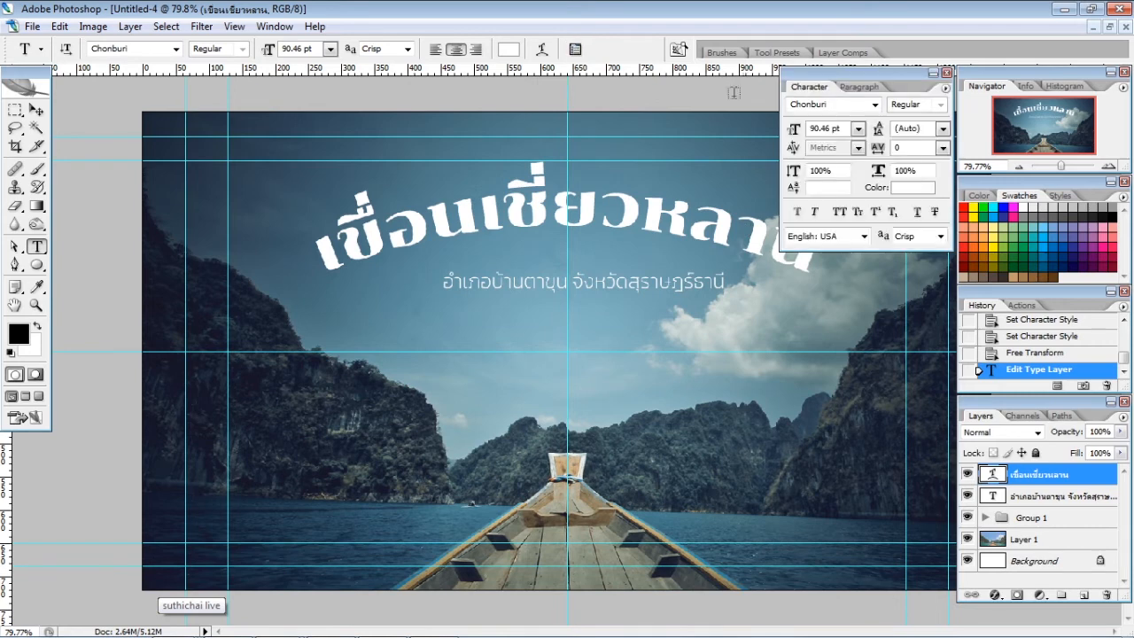
click(857, 128)
click(855, 414)
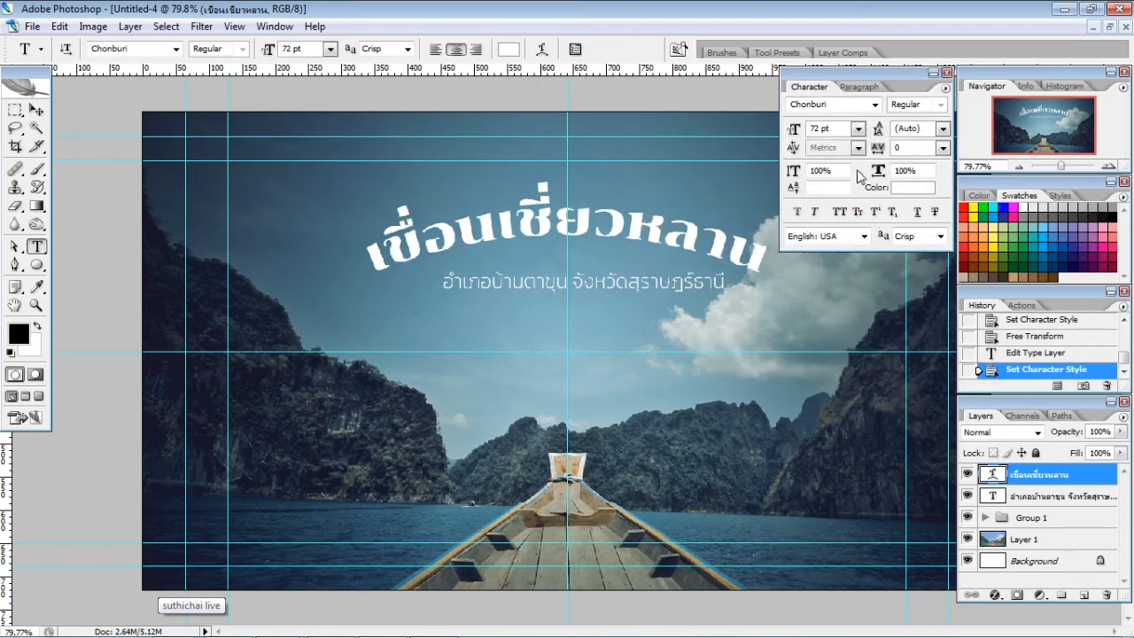
click(842, 129)
key(Return)
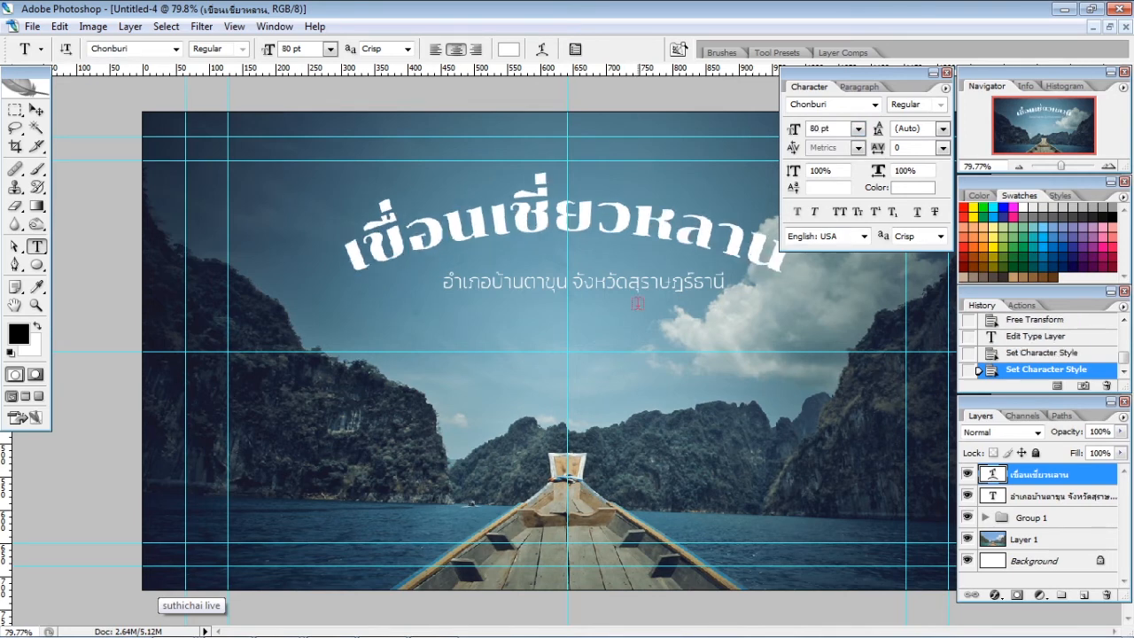
Set the tracking of the subtitle text to 25
click(660, 280)
key(ctrl+Return)
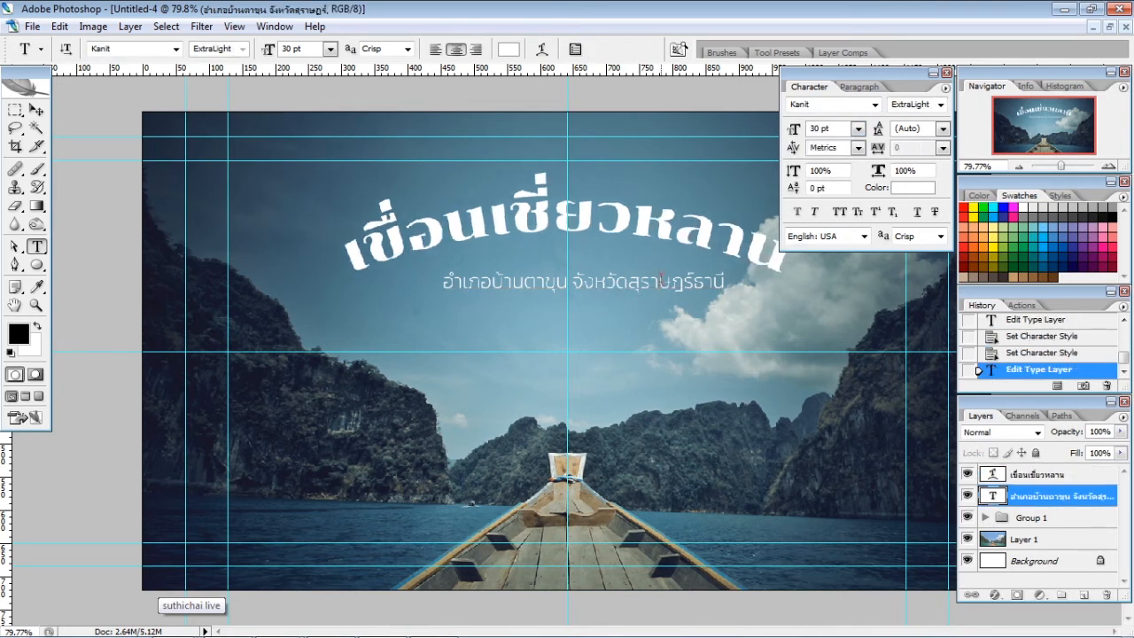
click(942, 148)
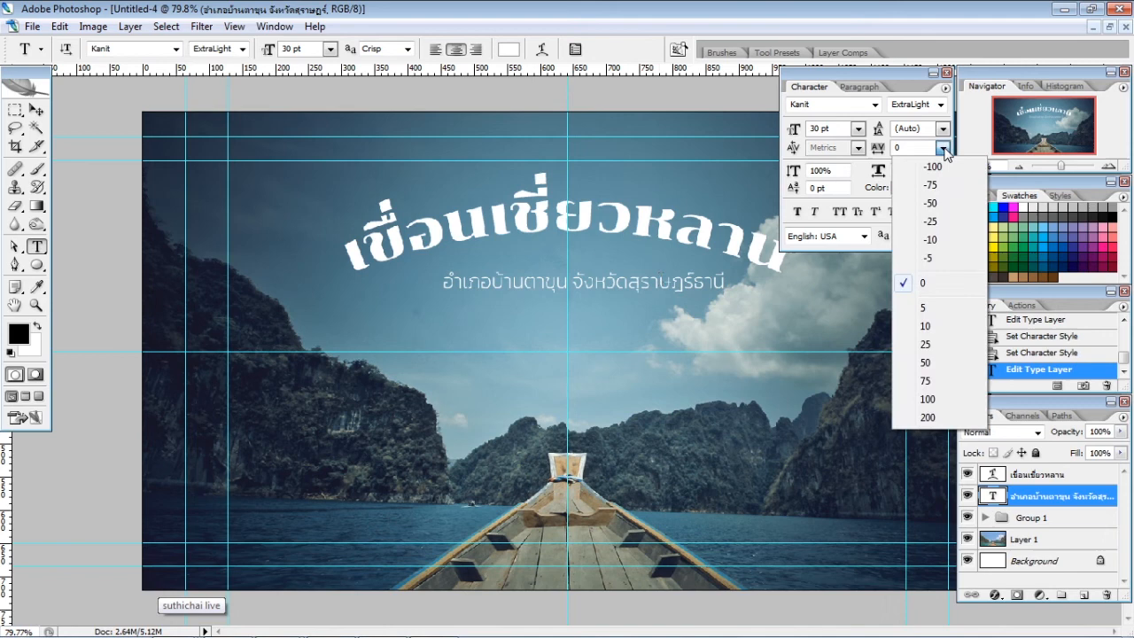
click(939, 344)
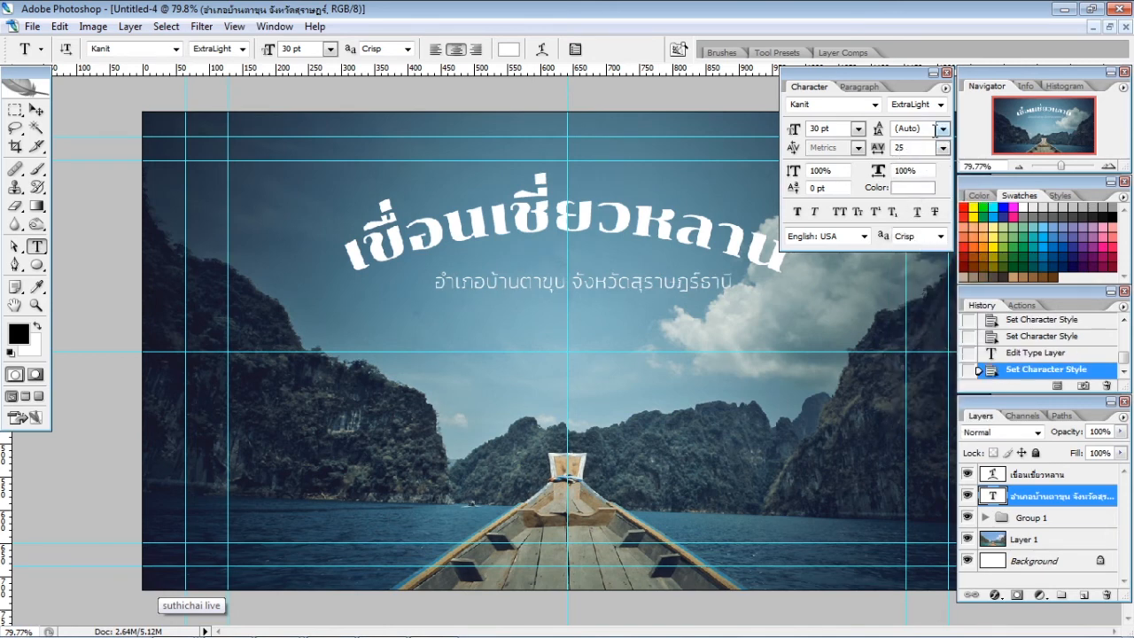
Nudge the subtitle about 8 px to the left with Free Transform to center it on the vertical guide
click(36, 110)
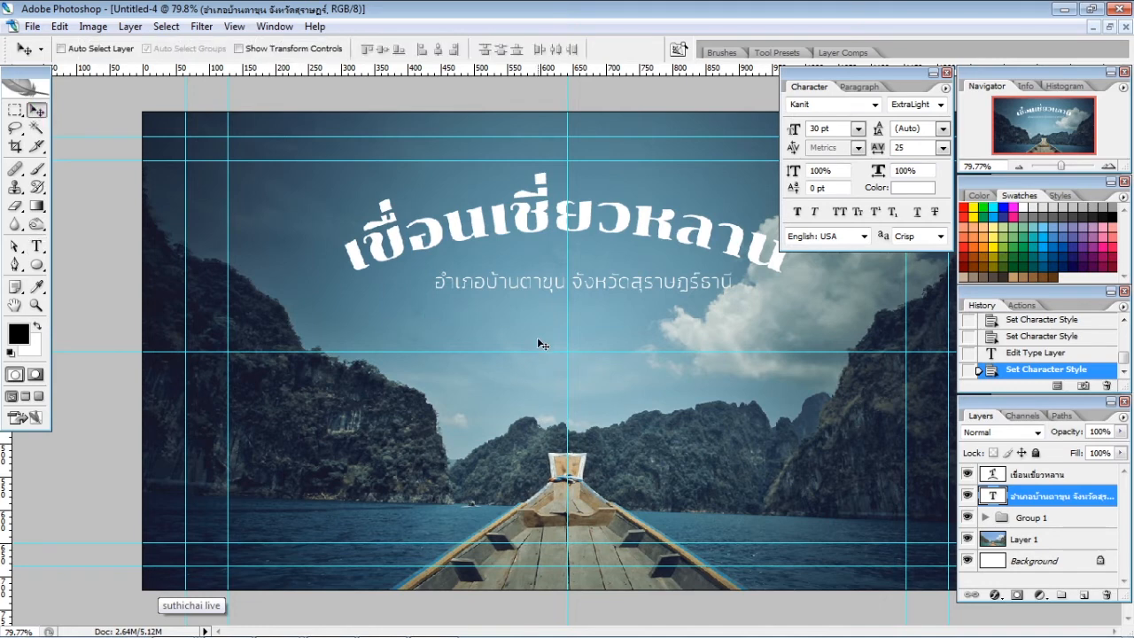
key(ctrl+t)
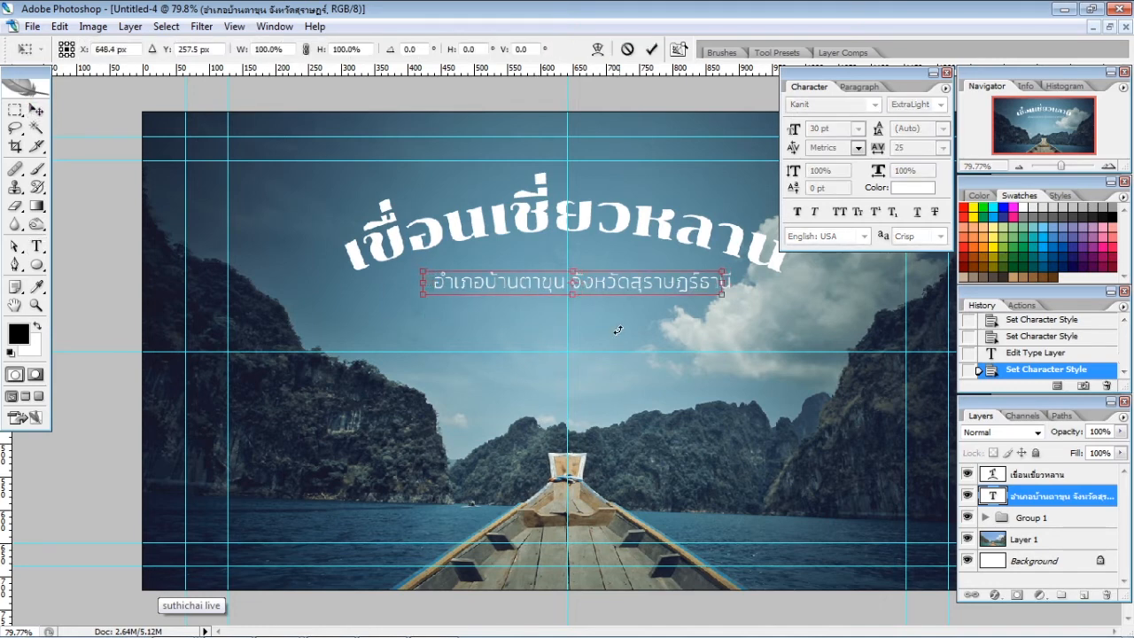
key(Left)
key(Left)
key(Left)
key(Left)
key(Left)
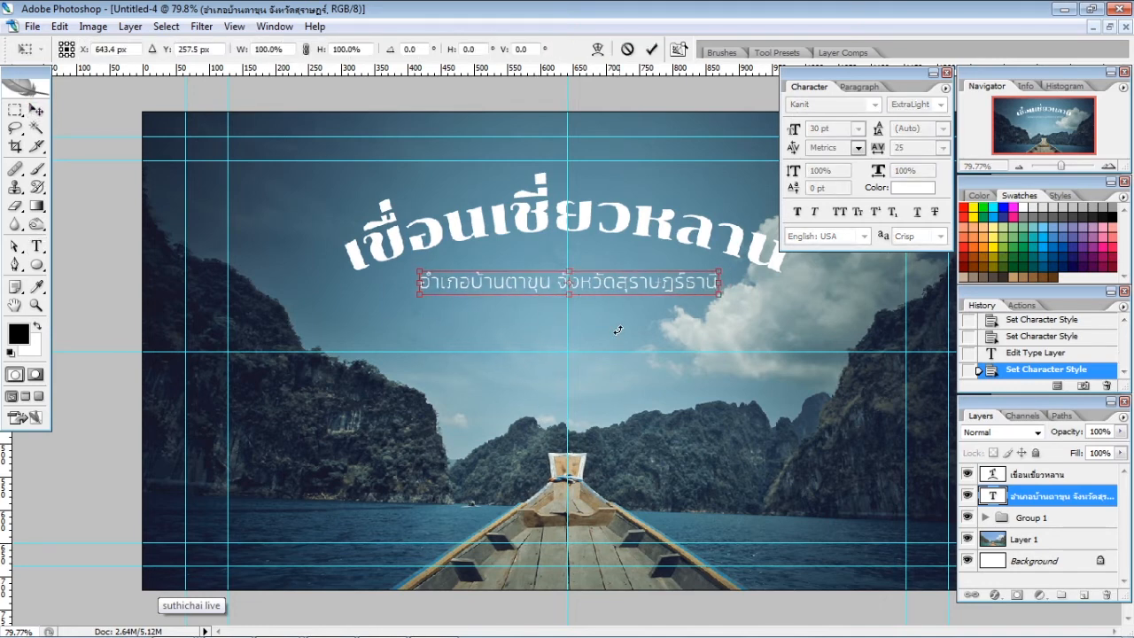
key(Left)
key(Left)
key(Left)
key(Return)
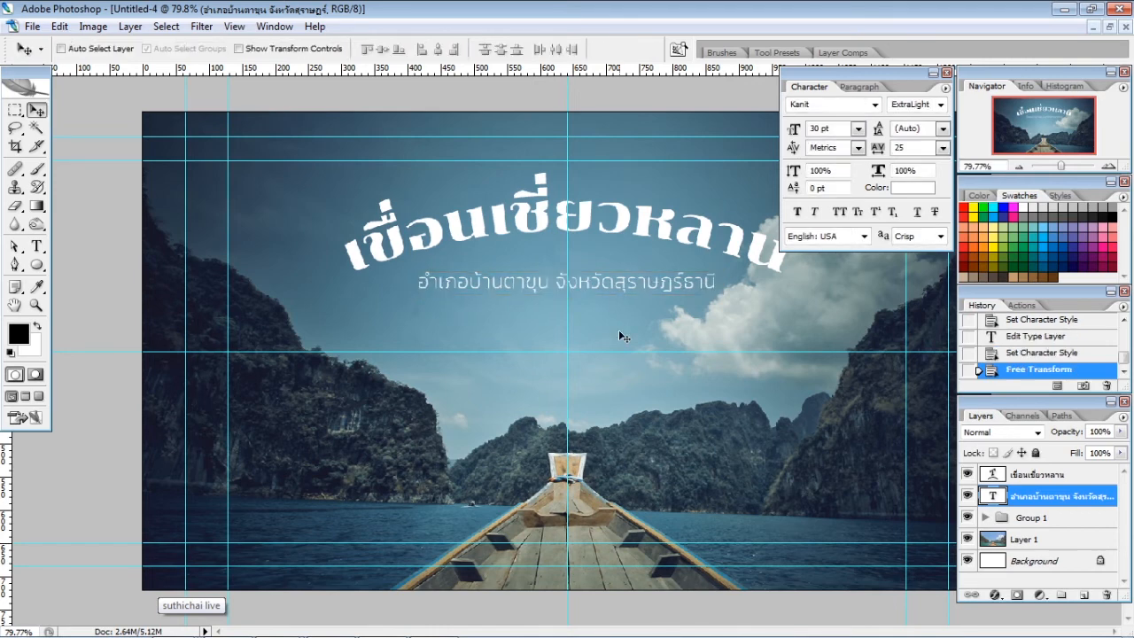
Add a drop shadow to the title layer with Multiply blending, 75% opacity, 120° angle, 5 px distance and 5 px size
ctrl+click(626, 211)
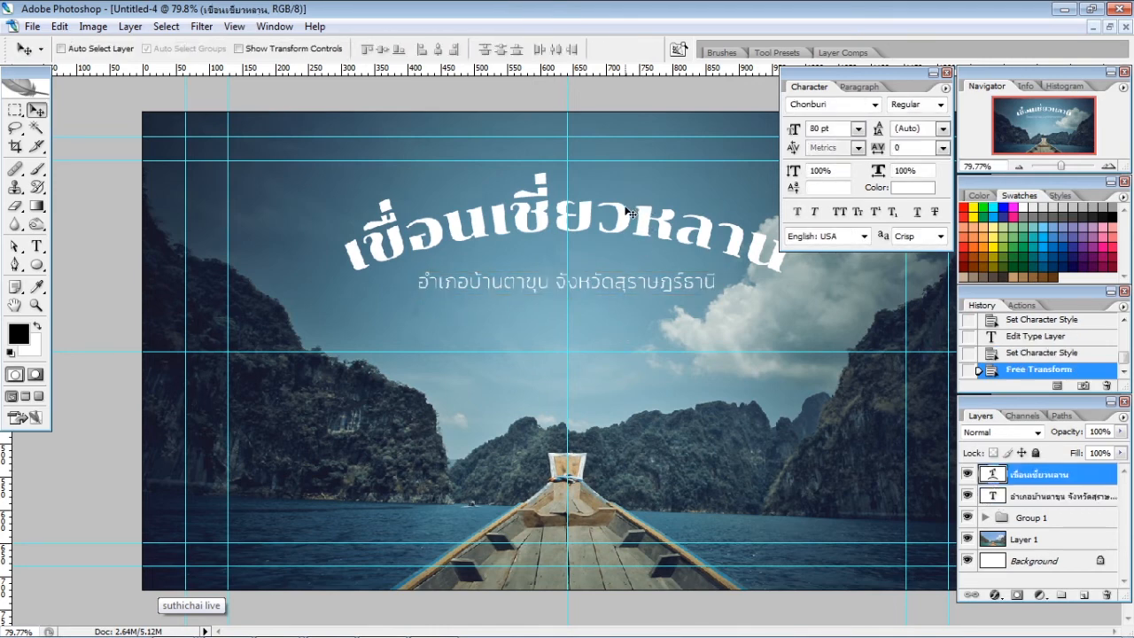
click(993, 594)
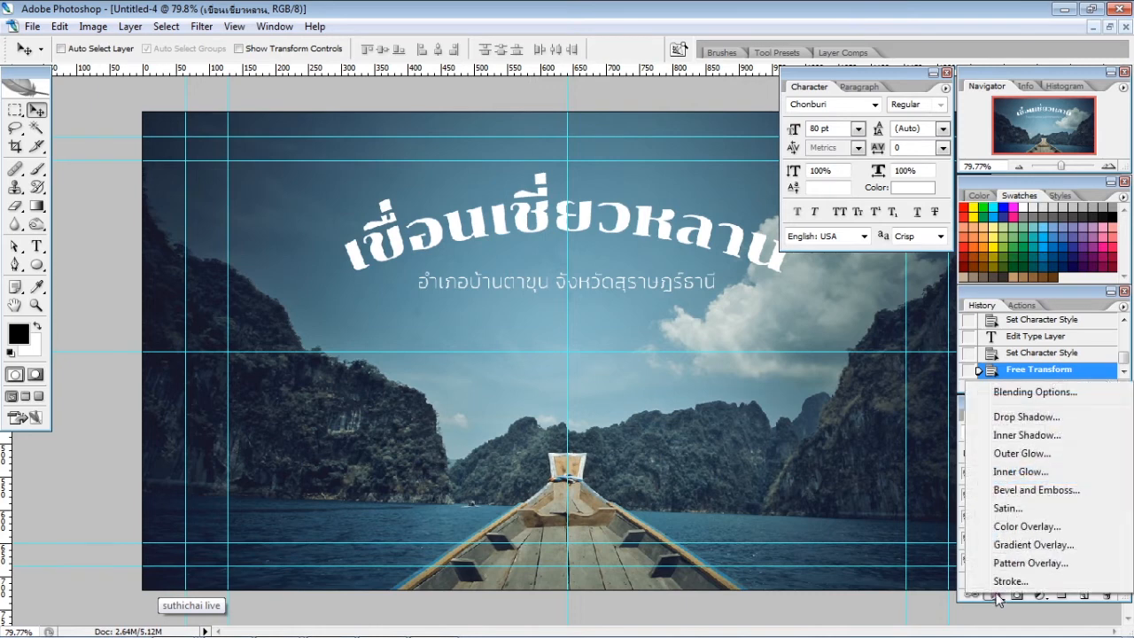
click(1074, 417)
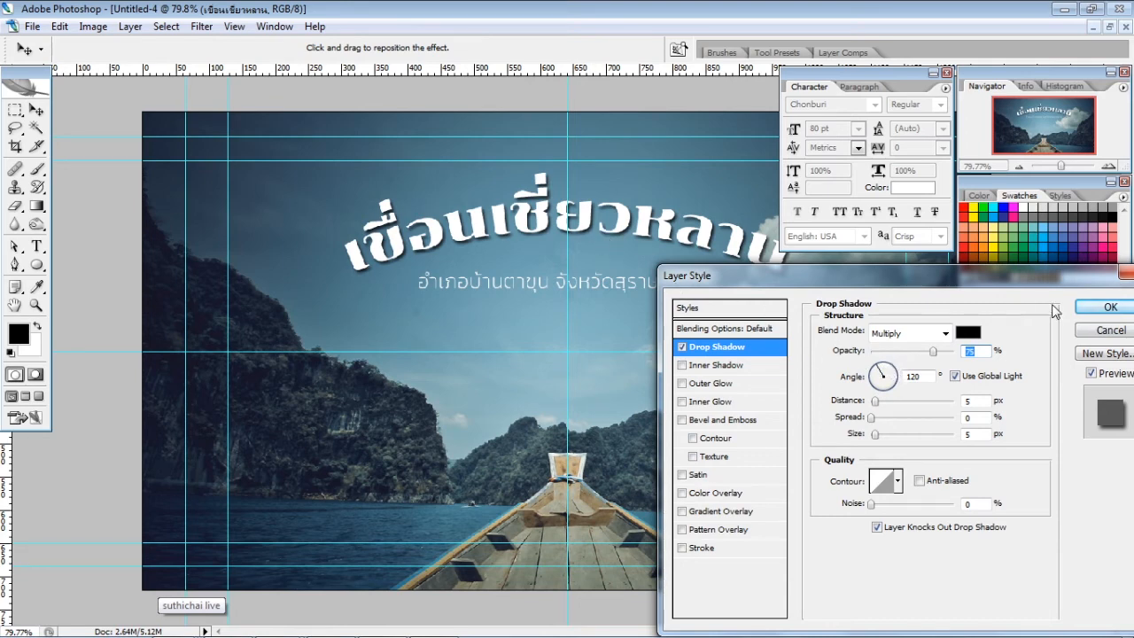
click(1107, 306)
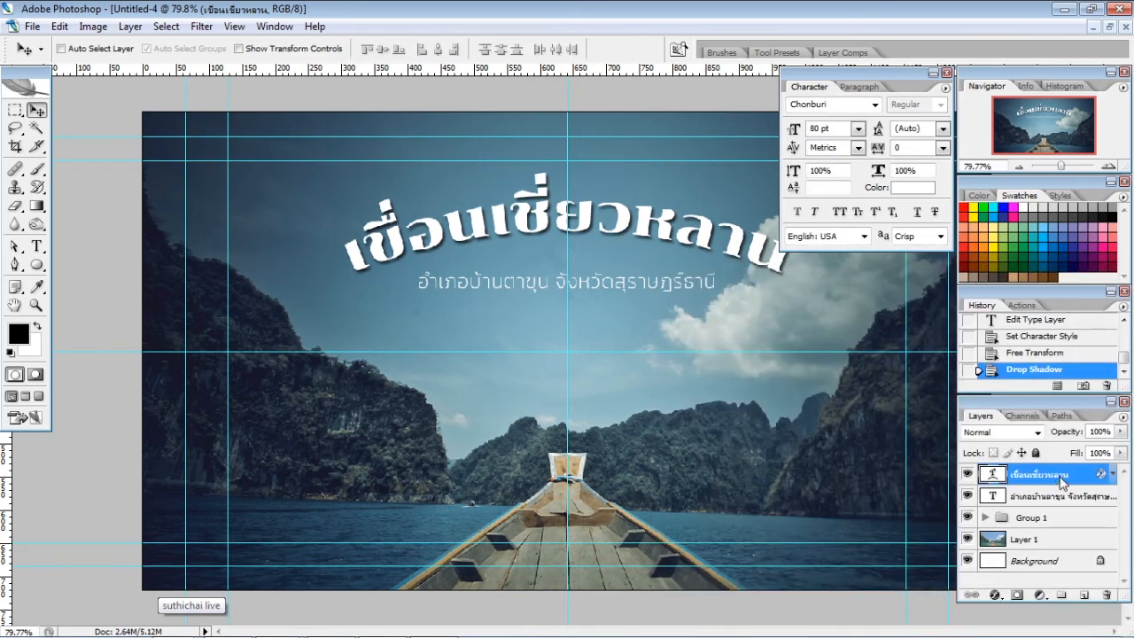
Copy the title's layer style and paste it onto the subtitle layer
right_click(1061, 480)
click(937, 586)
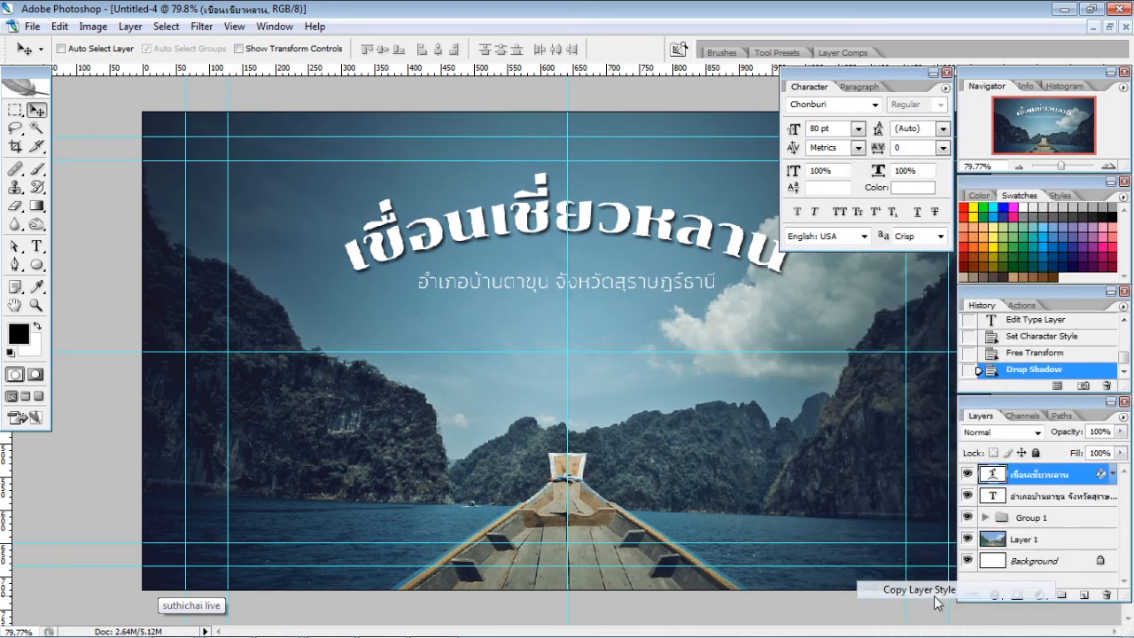
click(1067, 501)
right_click(1067, 500)
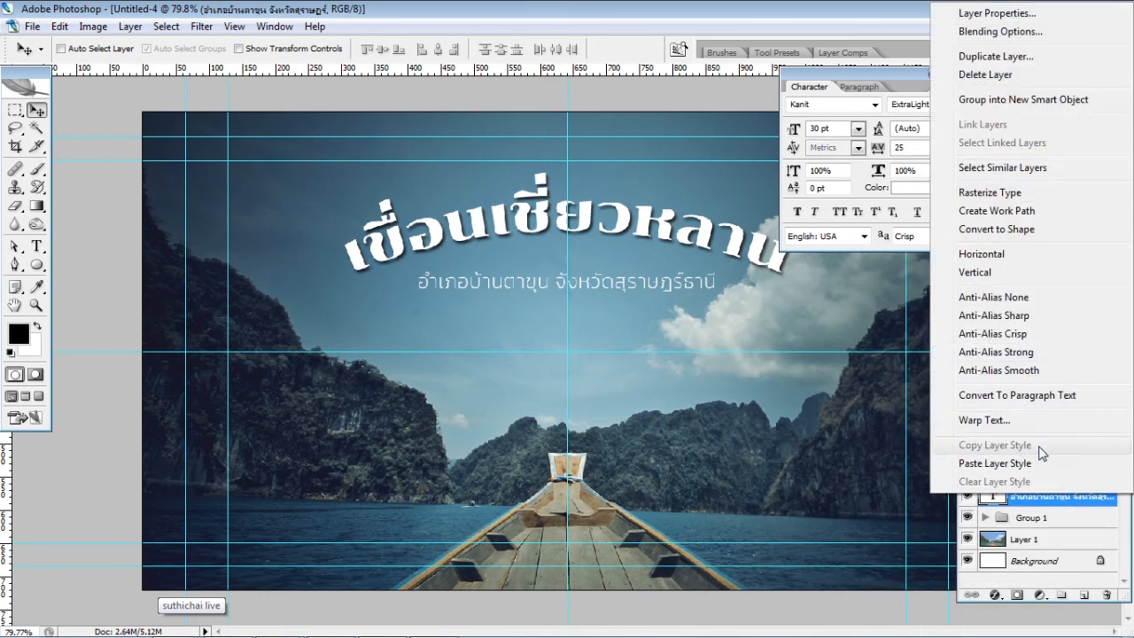
click(994, 463)
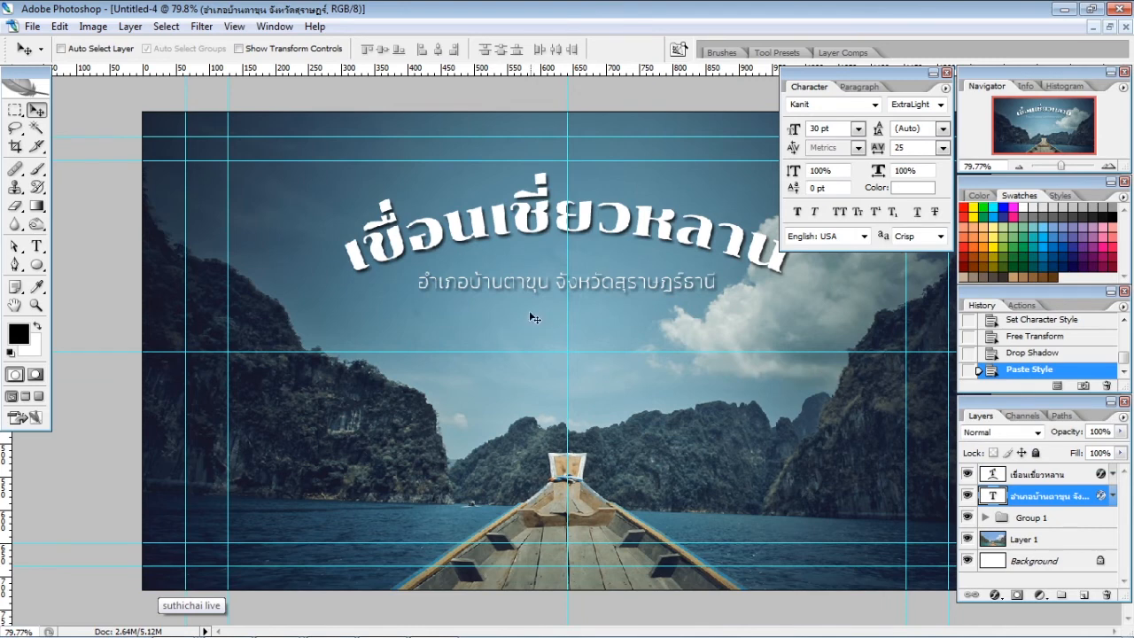
Adjust the subtitle's drop shadow to 100% opacity, 134° angle and 2 px distance, with global light turned off
drag(382, 229, 548, 364)
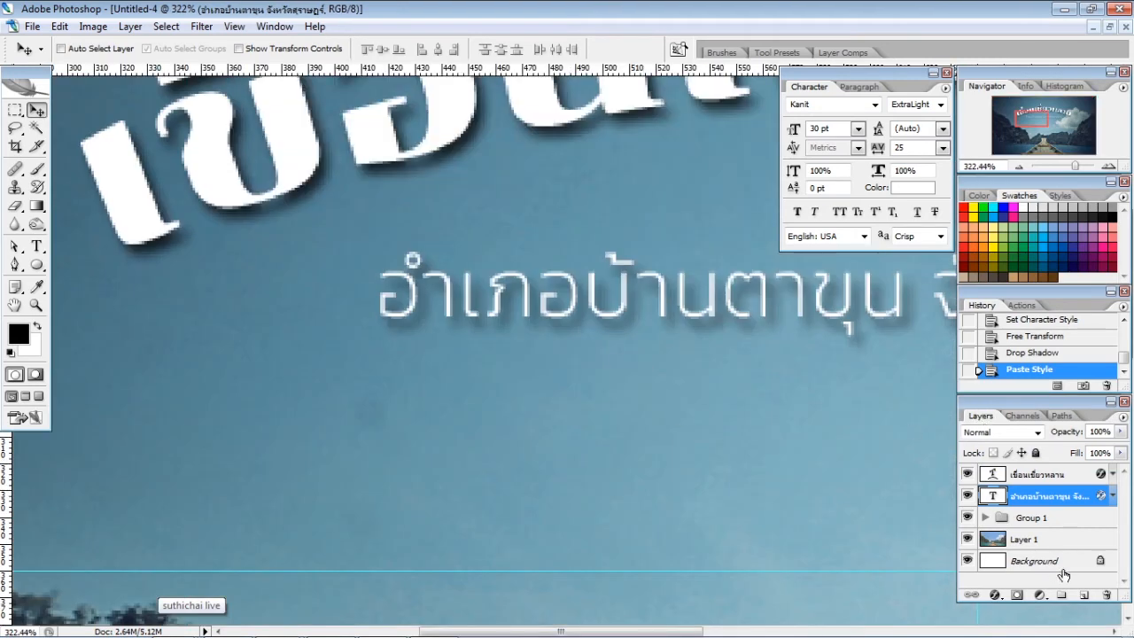
click(1112, 498)
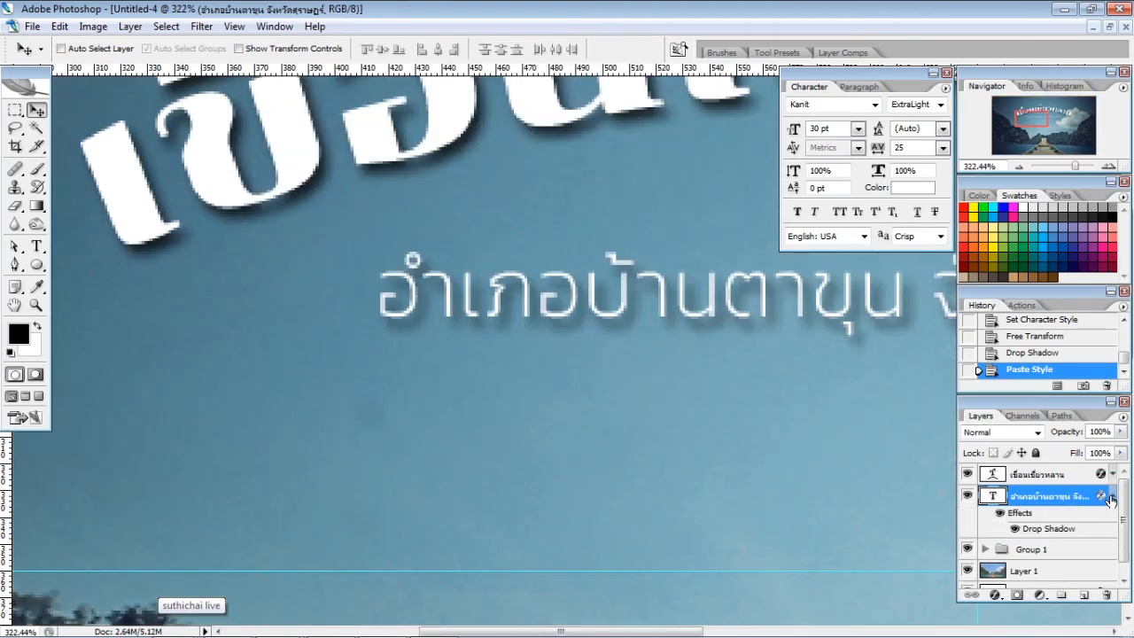
double_click(1045, 528)
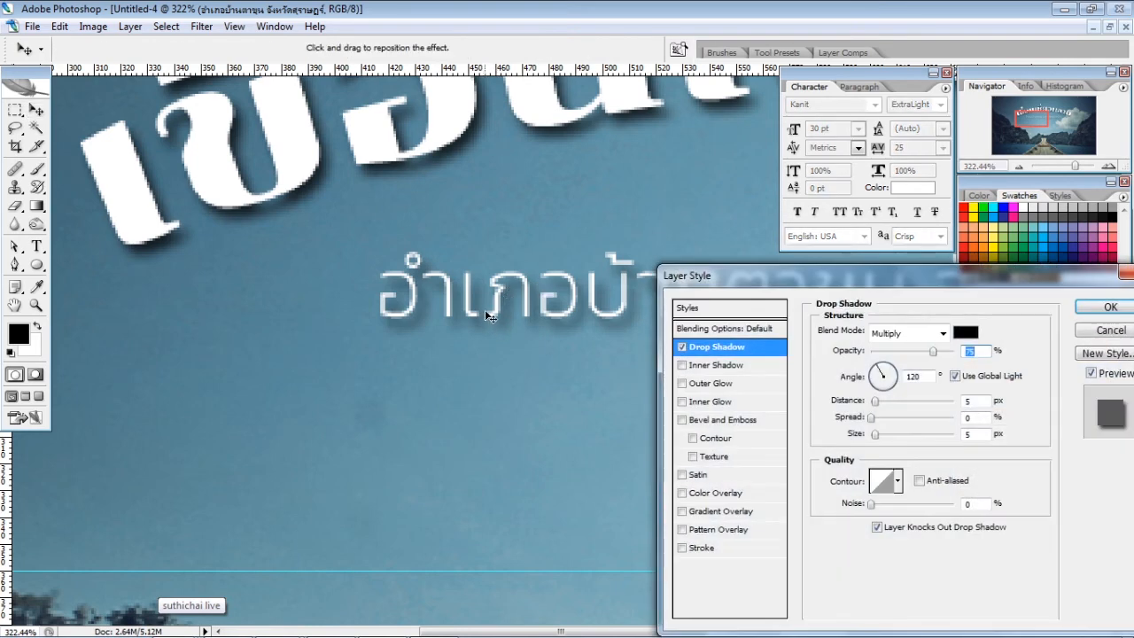
drag(484, 309, 481, 302)
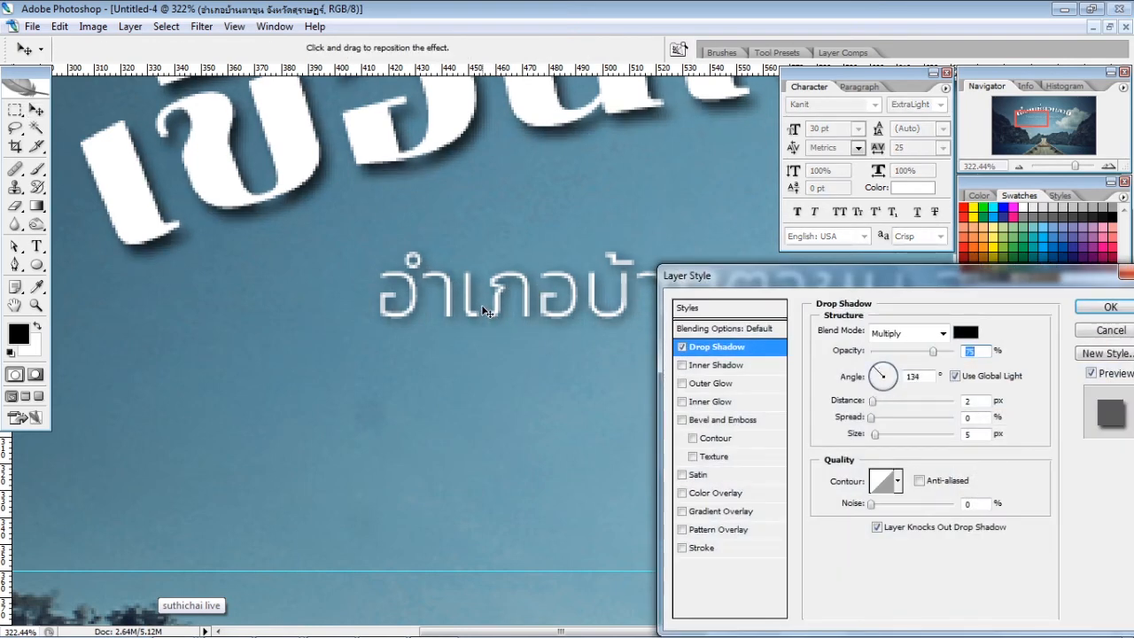
click(954, 375)
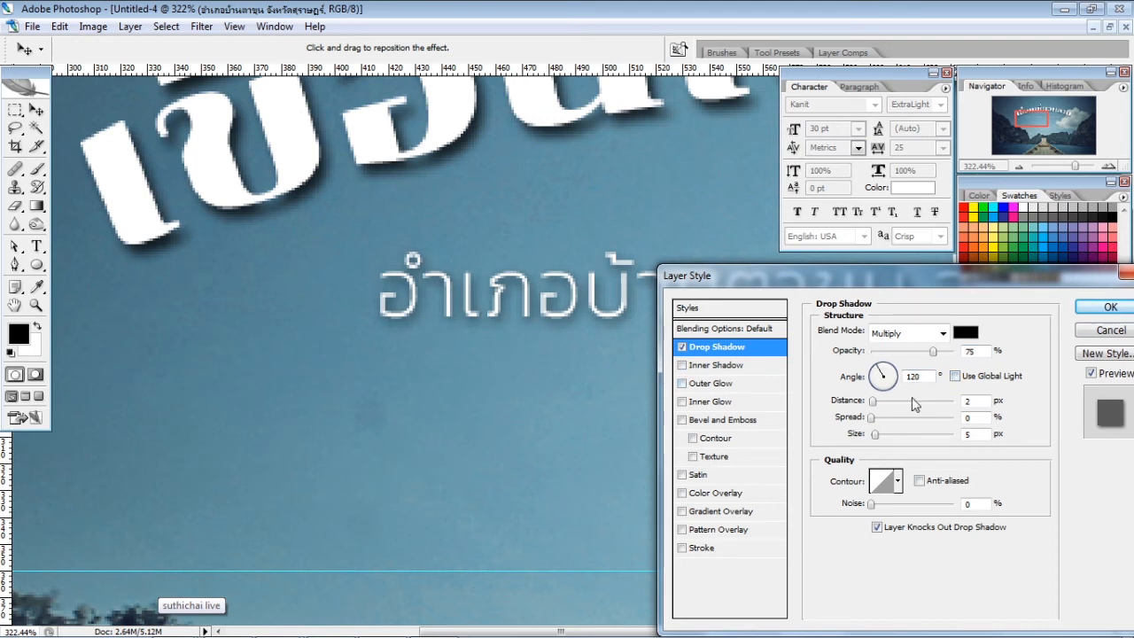
drag(934, 351, 965, 349)
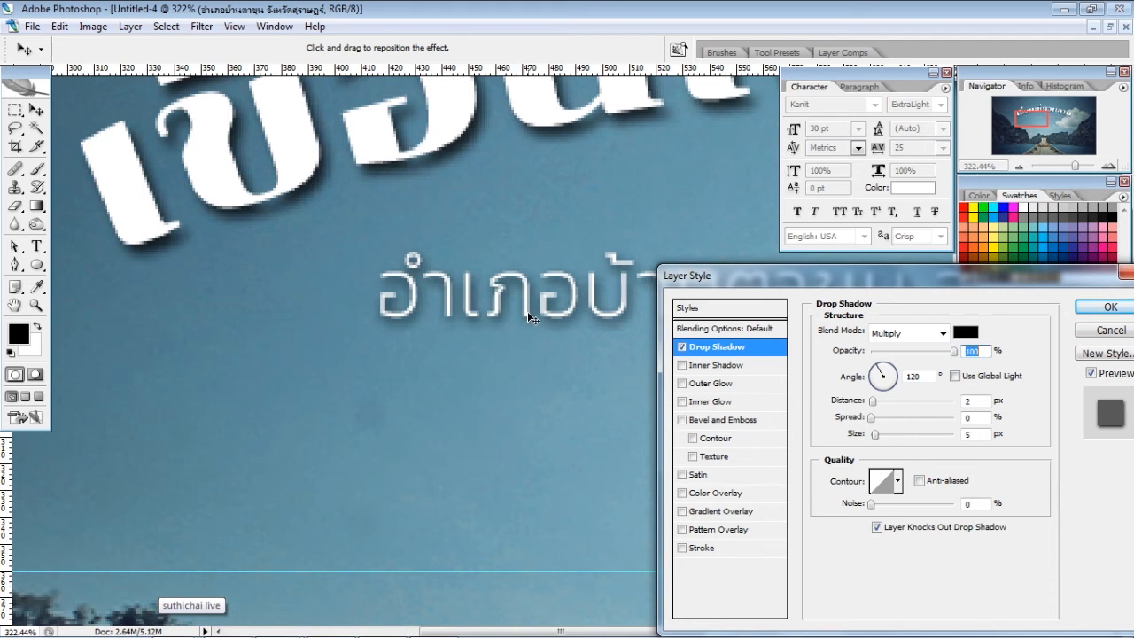
drag(528, 312, 531, 314)
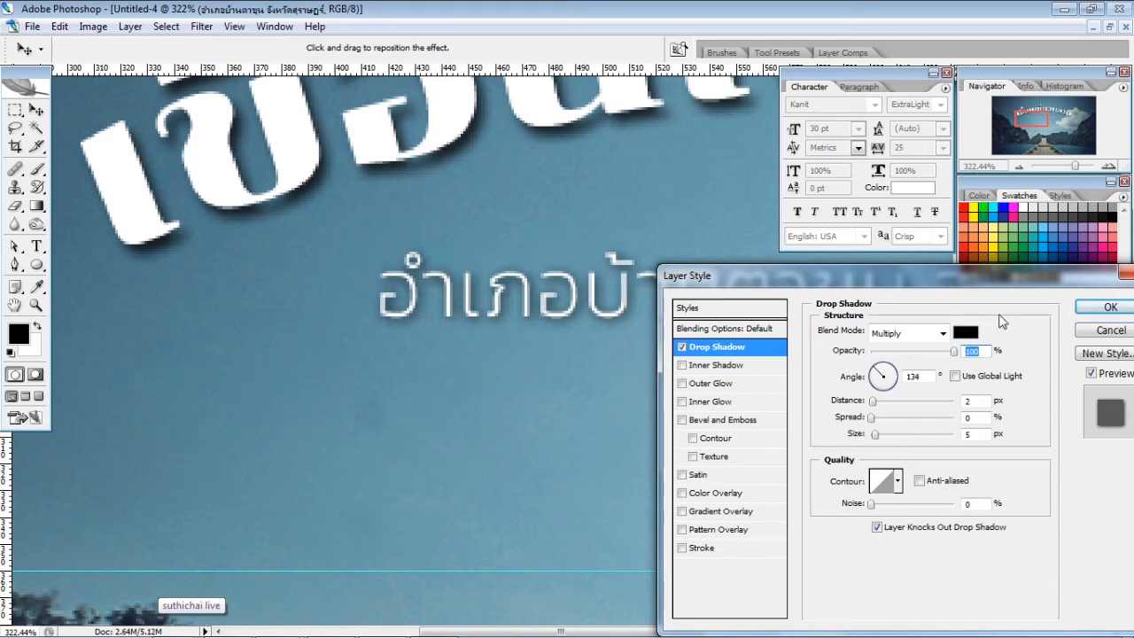
click(1108, 307)
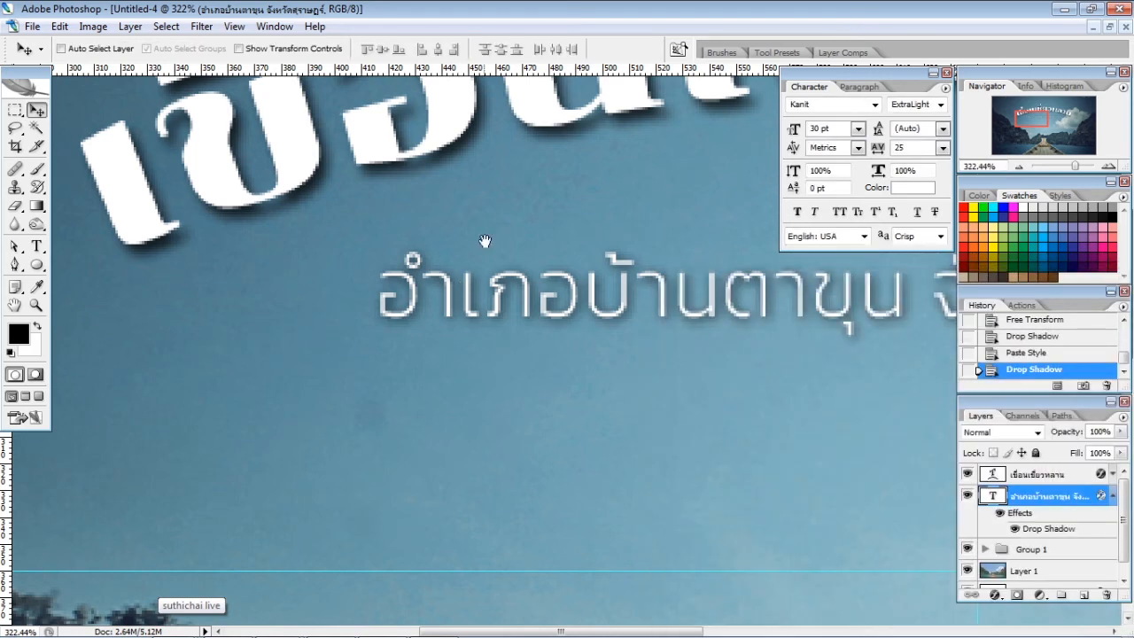
Expand the effects of the title layer, select that layer, and cancel its layer style settings
drag(485, 241, 499, 387)
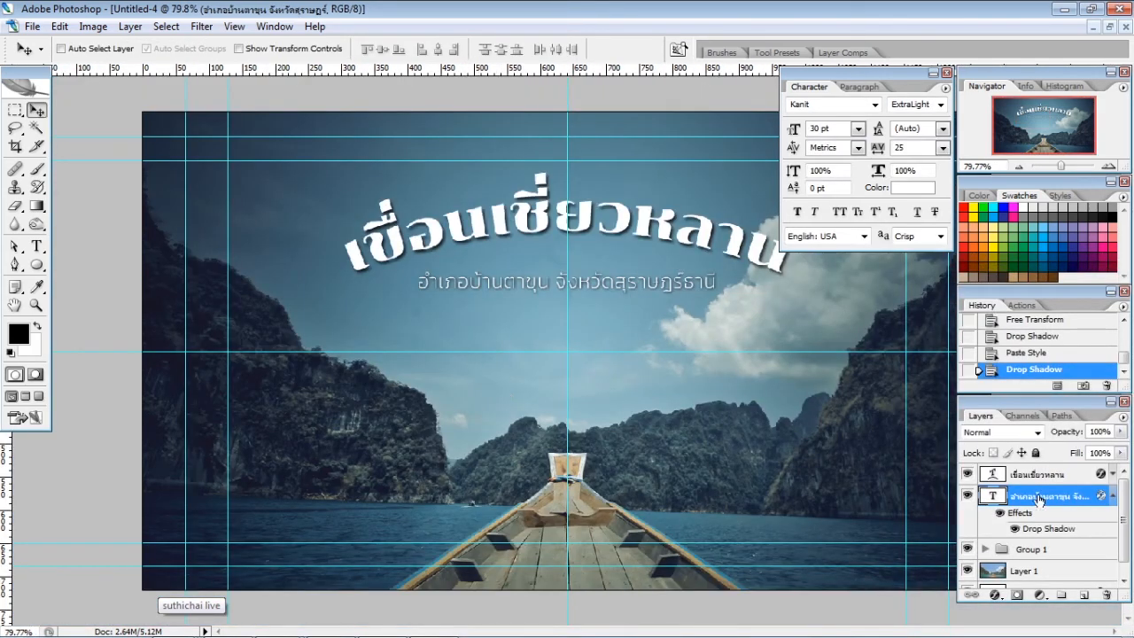
click(1113, 474)
click(1036, 474)
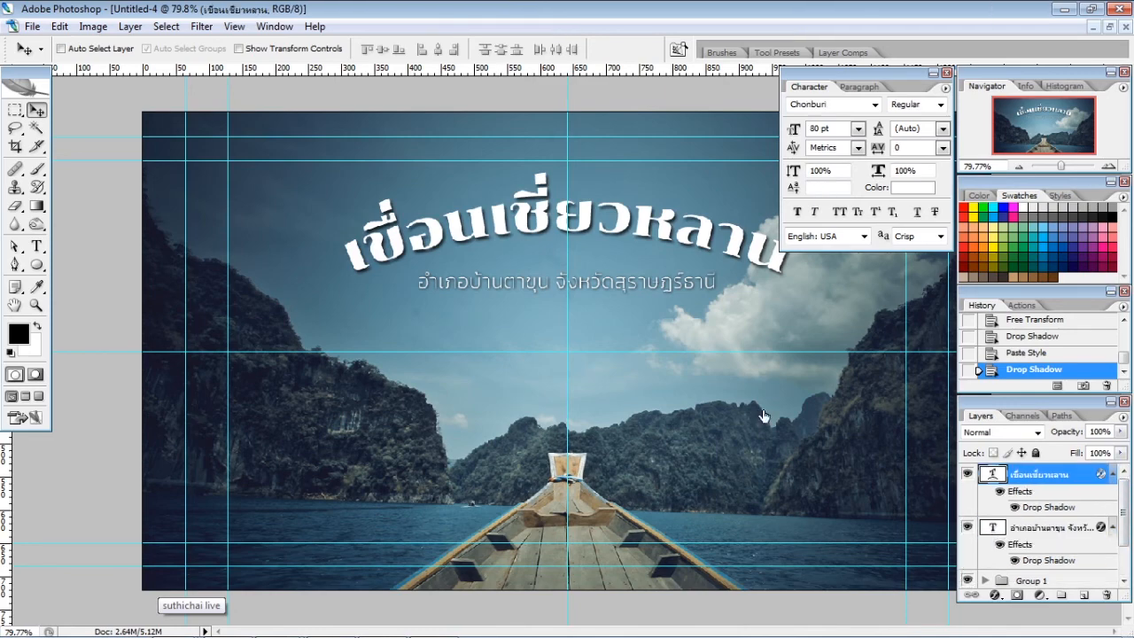
click(1093, 333)
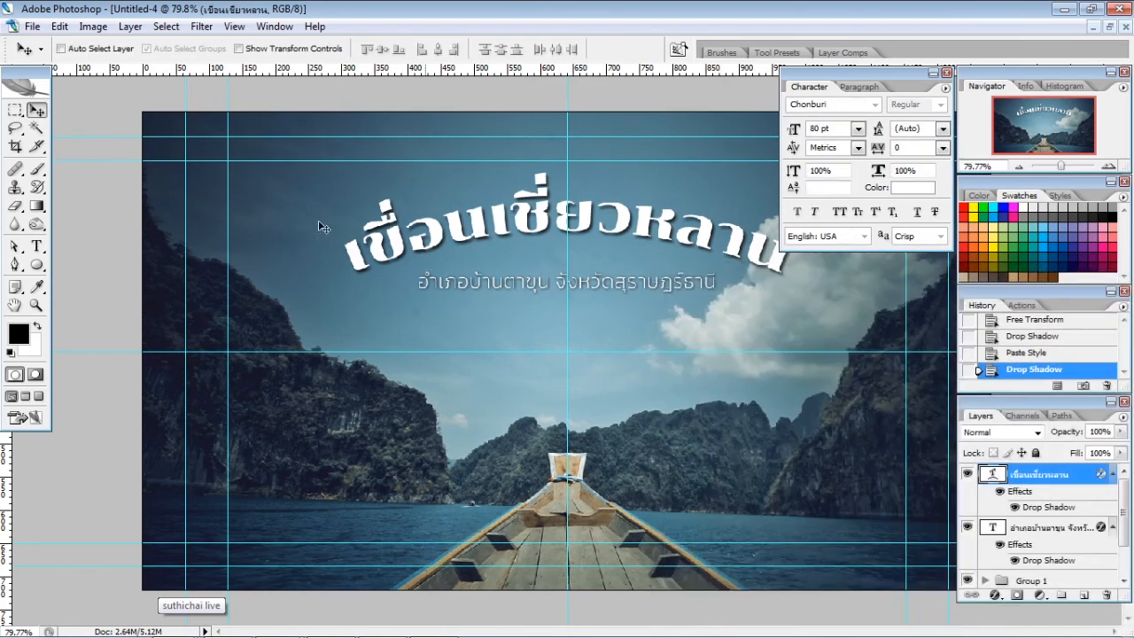
Refine the title's drop shadow with global light turned off, 123° angle, 3 px distance and 4 px size
drag(303, 207, 599, 365)
drag(742, 355, 721, 462)
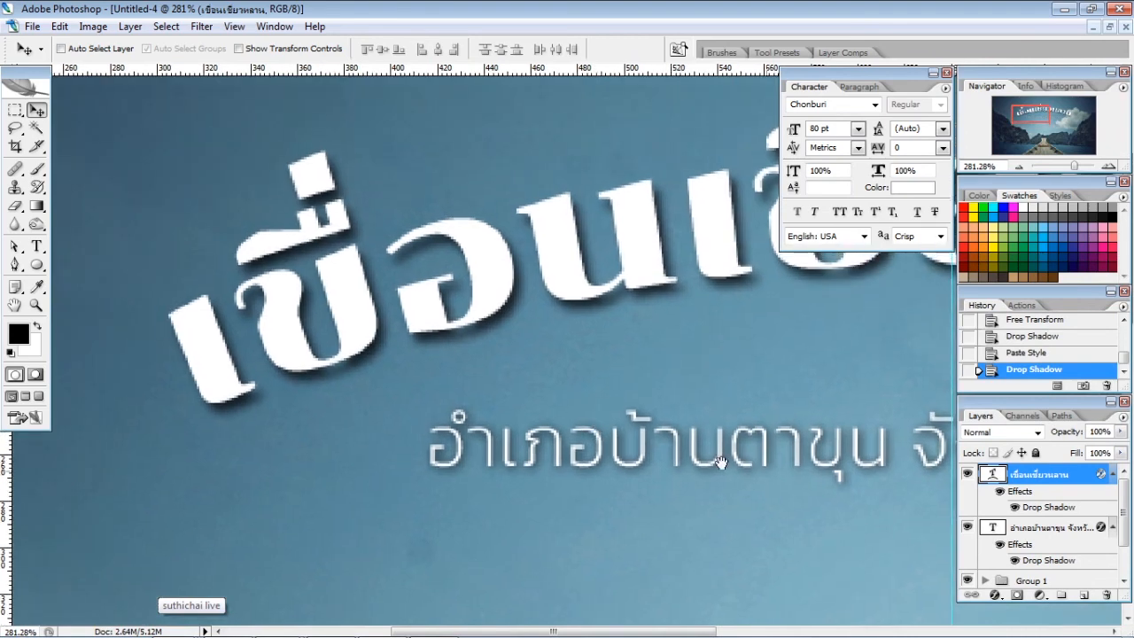
double_click(1075, 509)
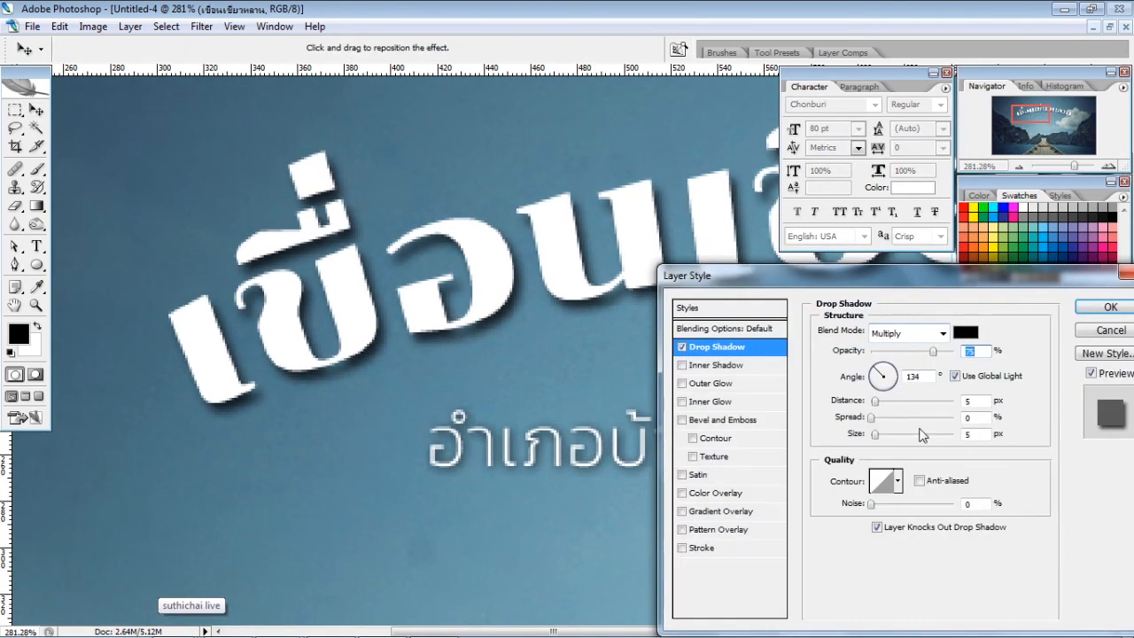
click(957, 377)
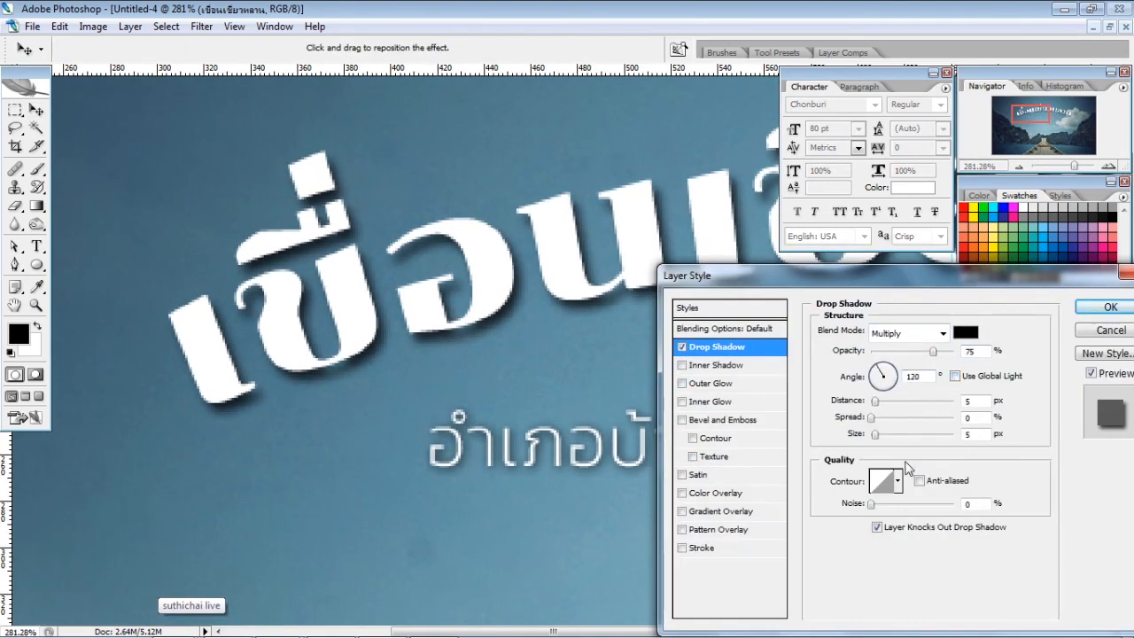
drag(565, 367, 548, 339)
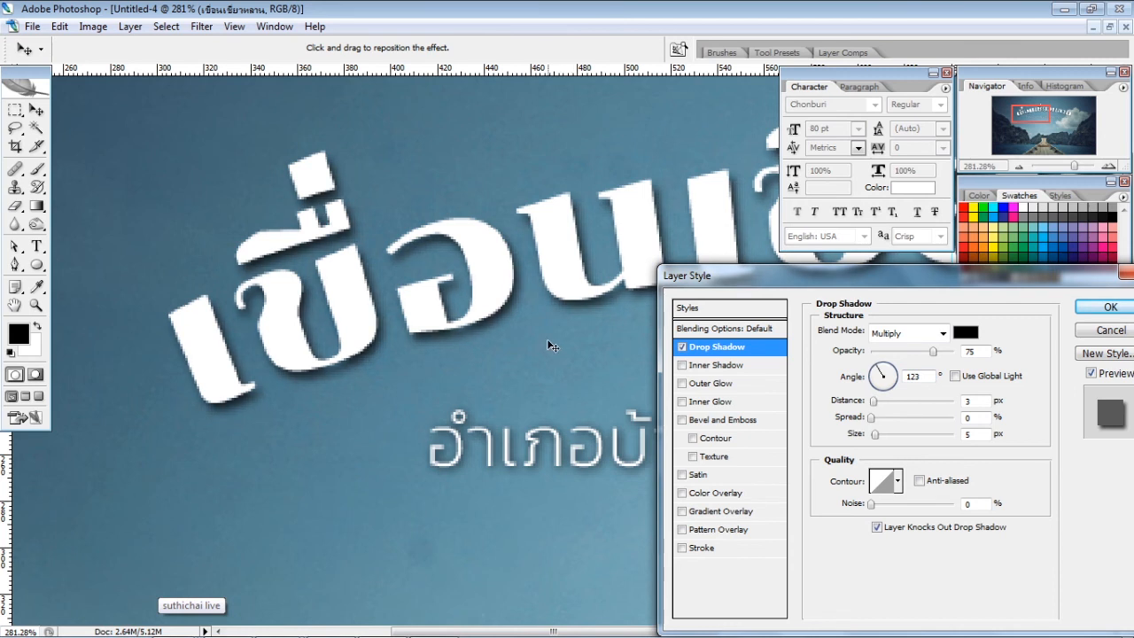
drag(876, 435, 875, 435)
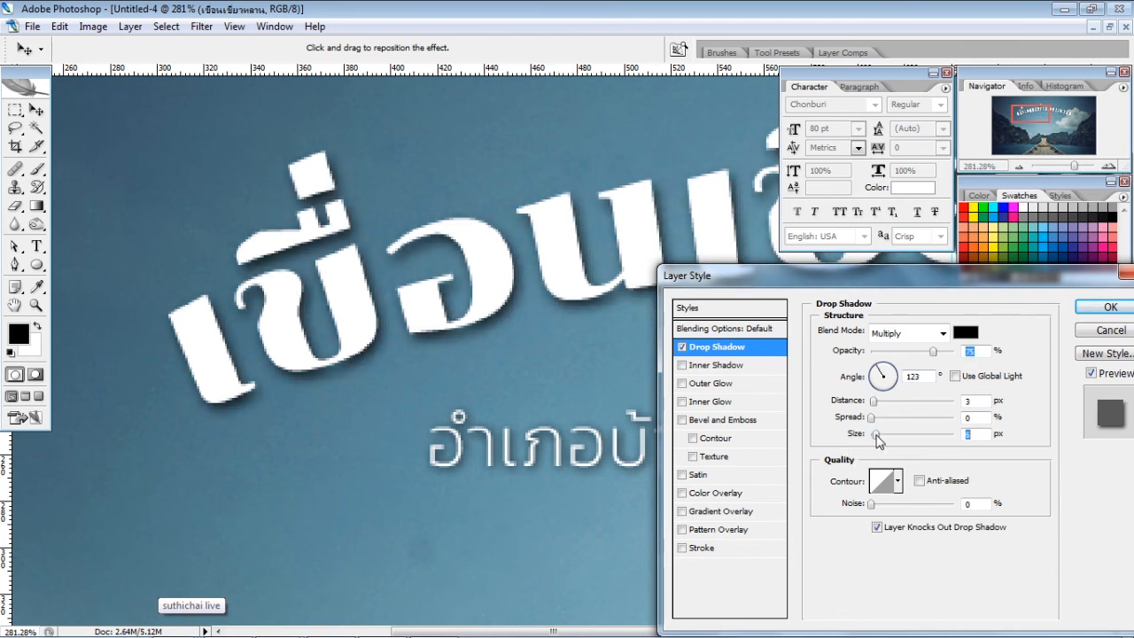
drag(876, 435, 875, 435)
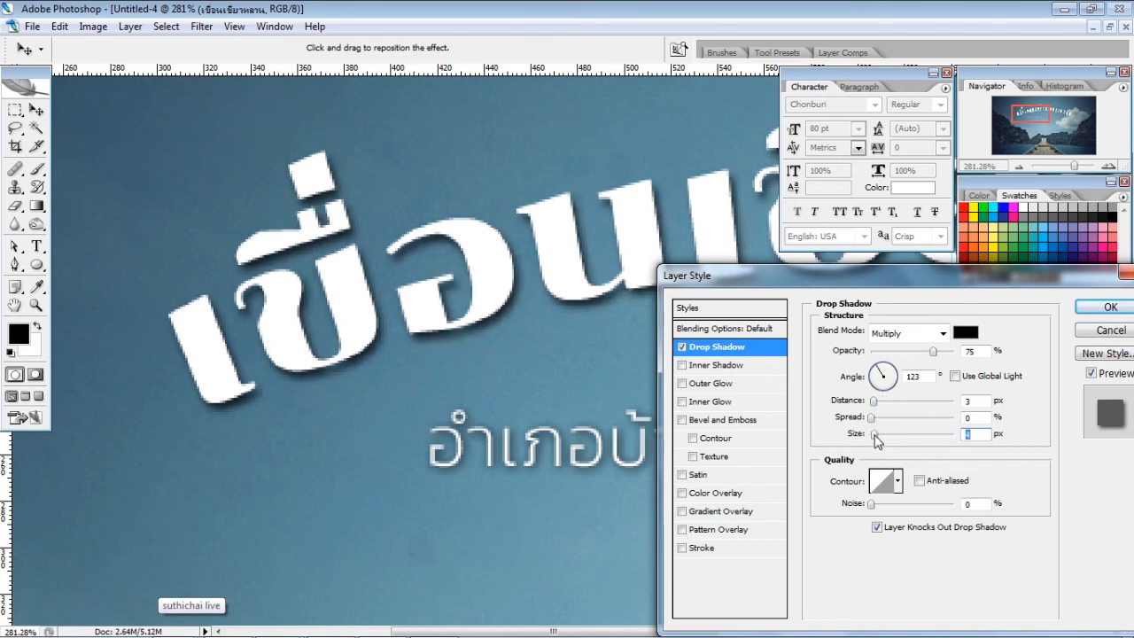
click(1119, 310)
key(ctrl+0)
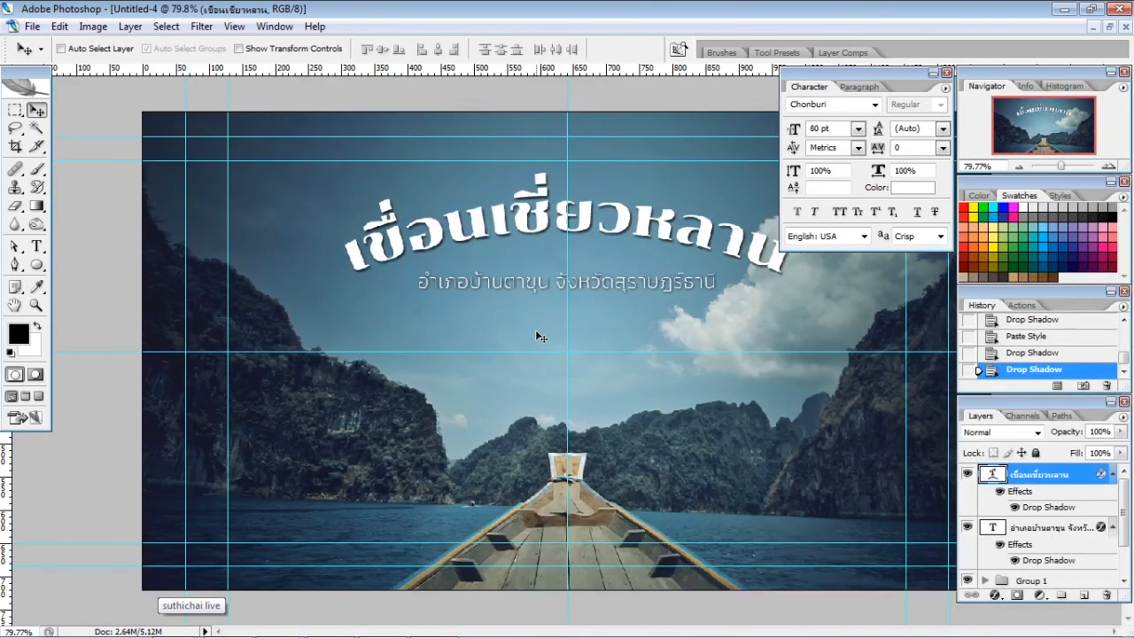
Collapse the effects of both text layers and compare the image with Group 1 hidden and shown
click(1113, 474)
click(1112, 496)
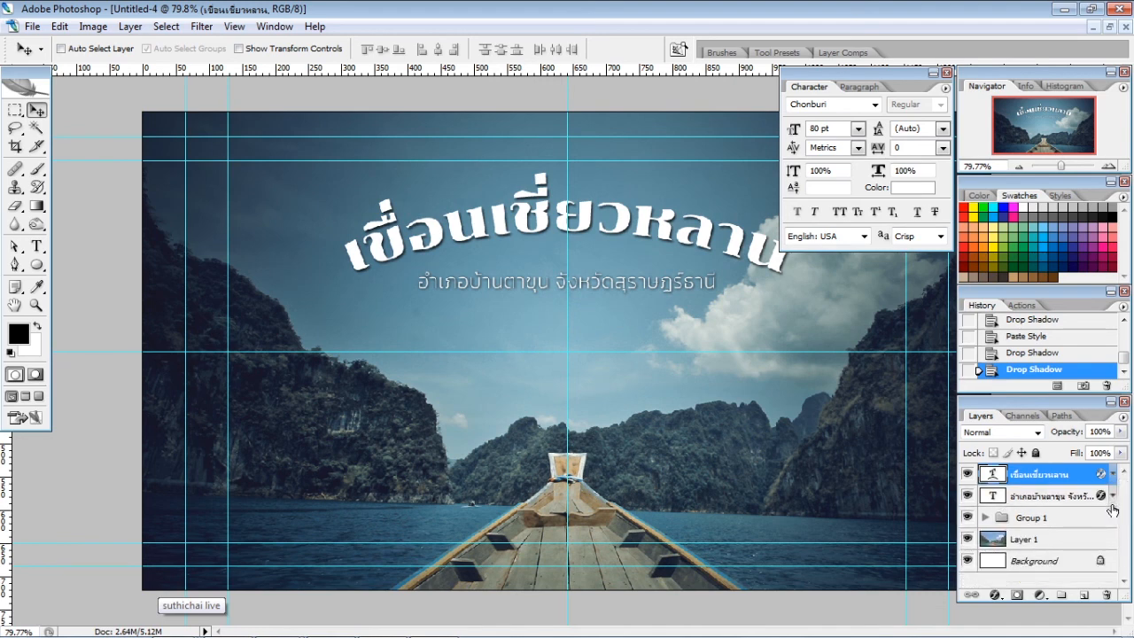
click(967, 518)
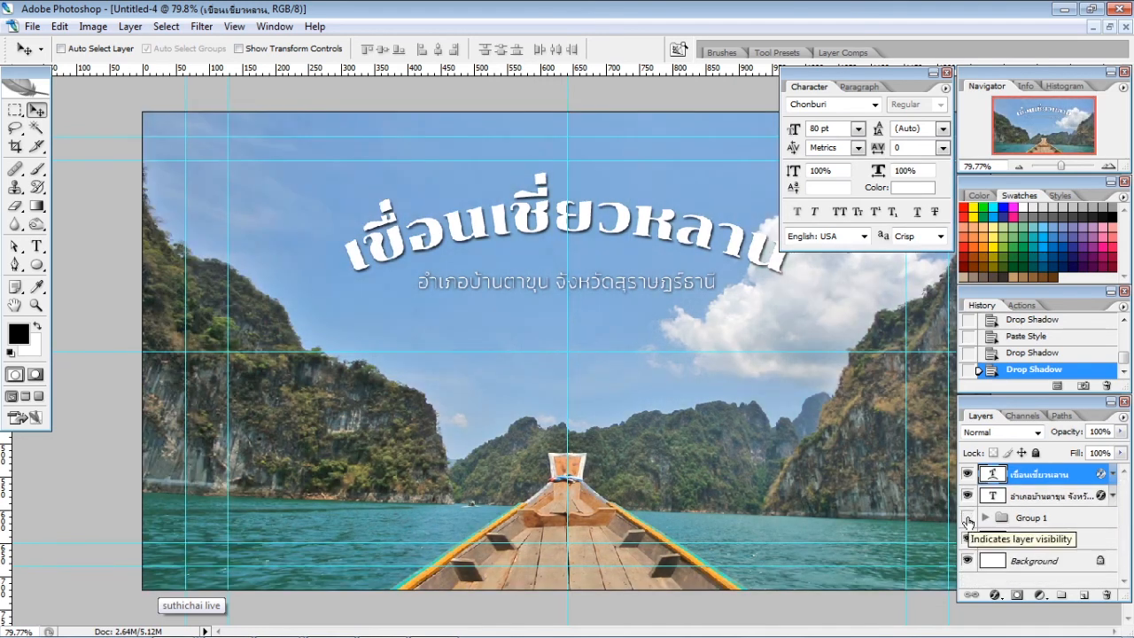
click(967, 518)
Lower the opacity of the Gradient Fill 1 layer inside Group 1 to 65%
click(985, 517)
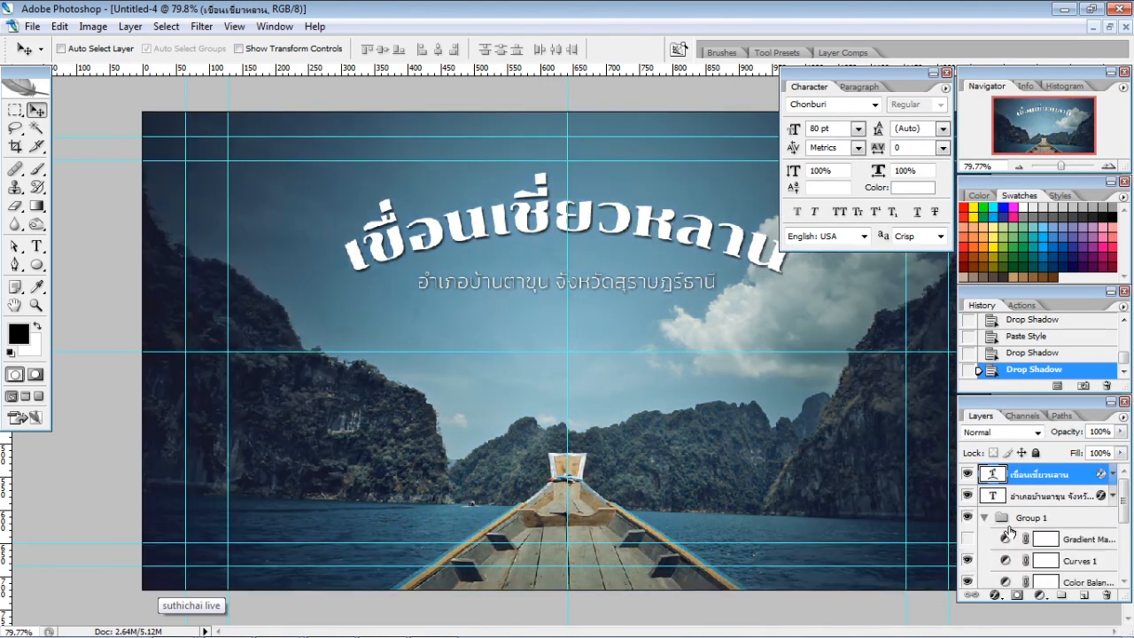
drag(1123, 478, 1129, 549)
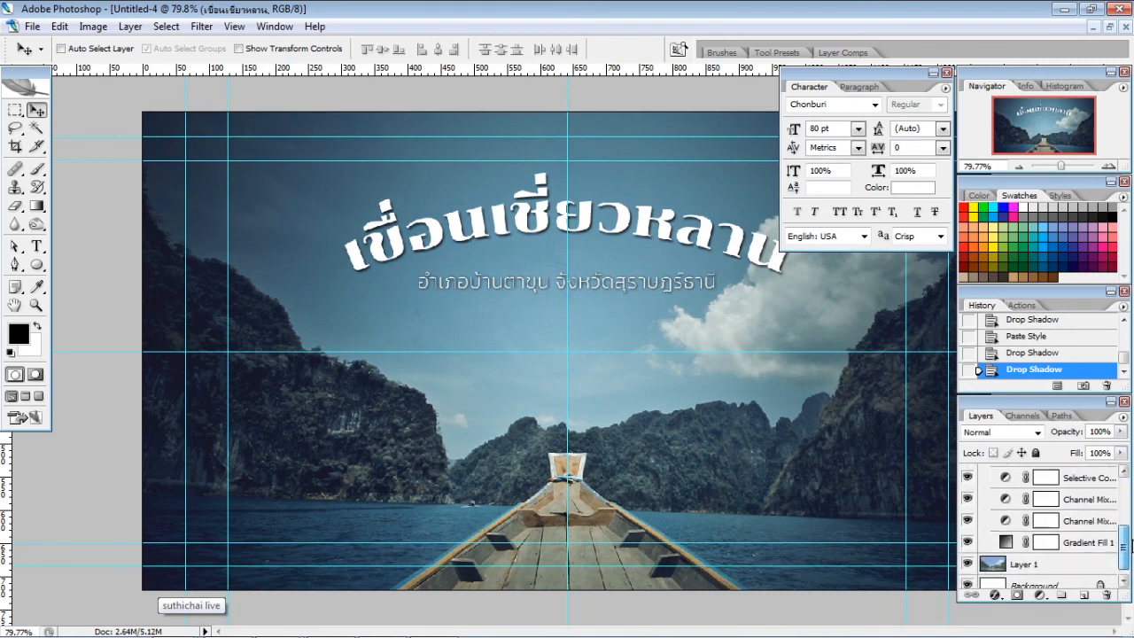
click(1096, 541)
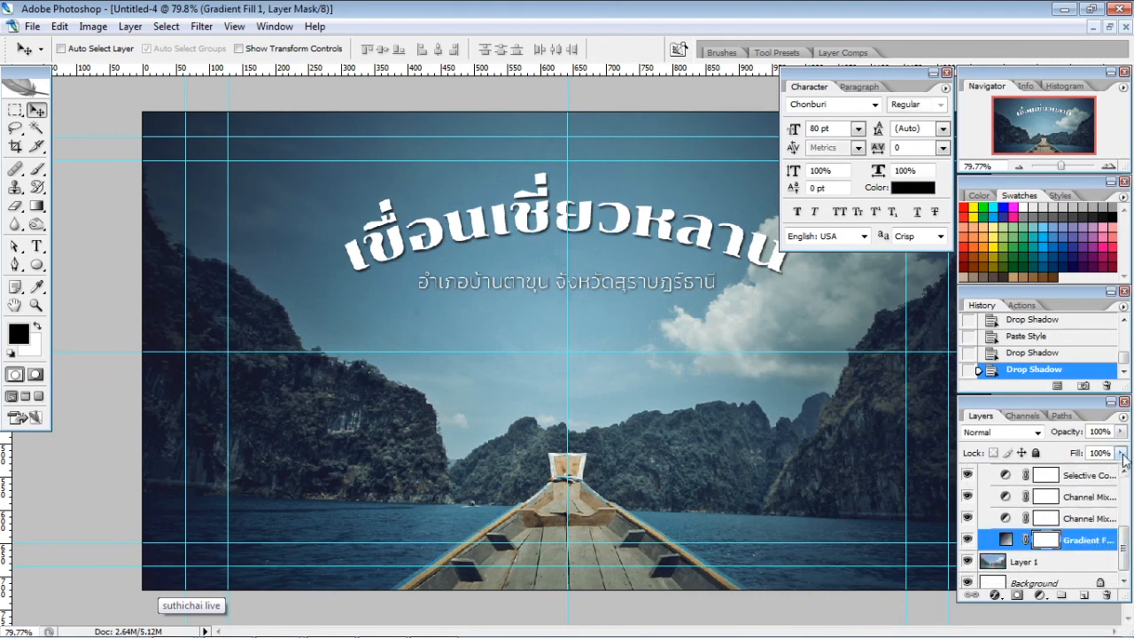
click(1120, 431)
drag(1118, 451, 1091, 454)
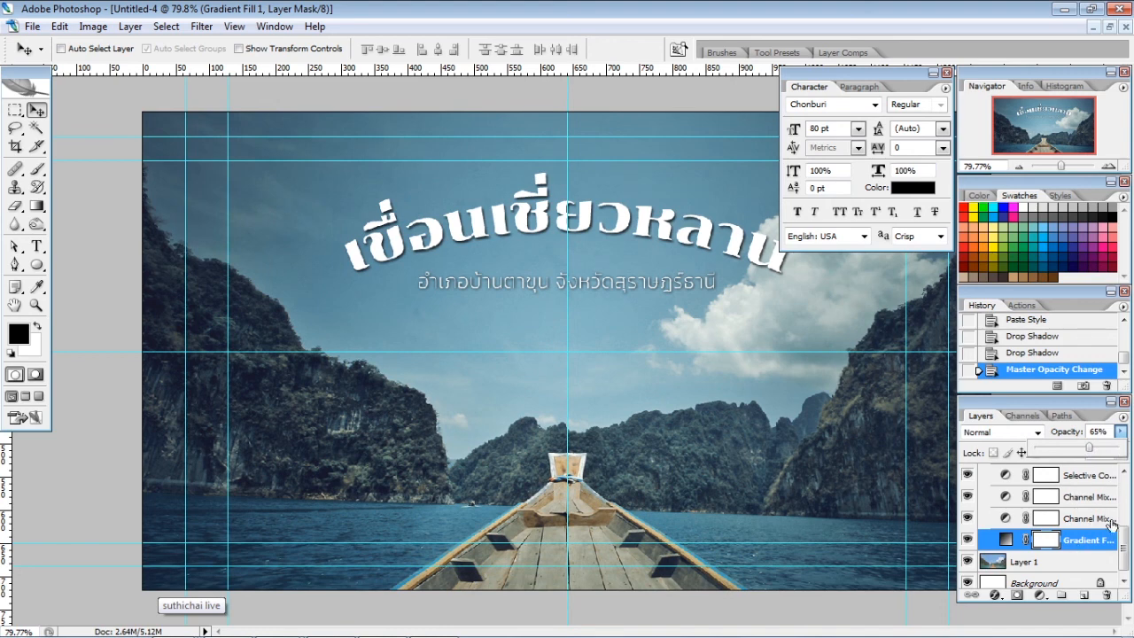
Collapse Group 1 and select the title text layer
drag(1125, 553, 1125, 474)
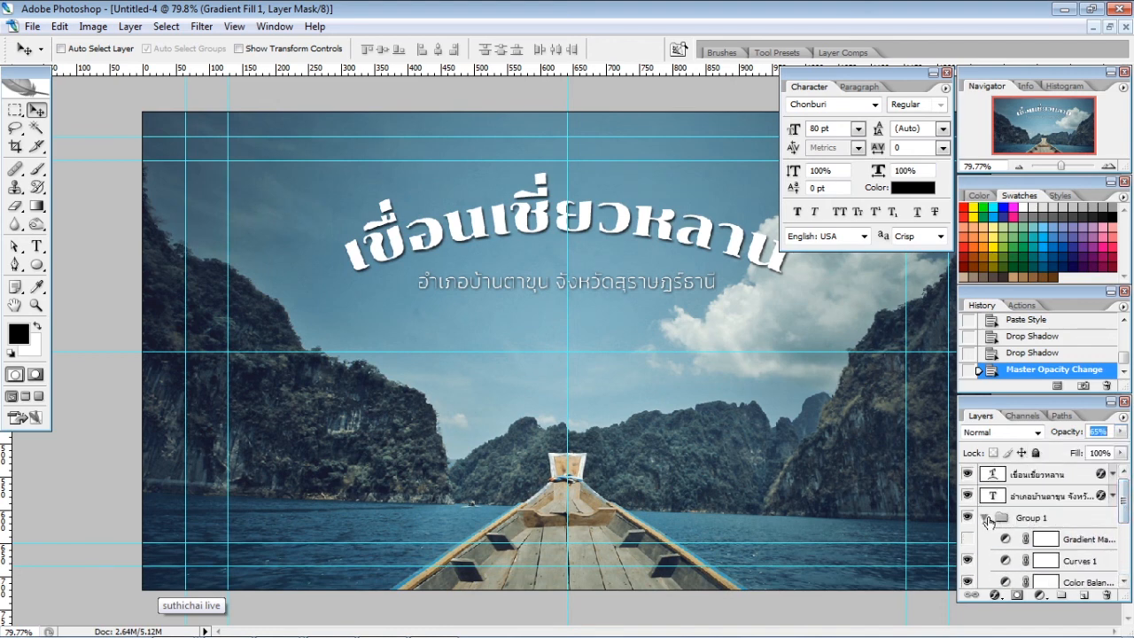
click(986, 518)
click(1055, 479)
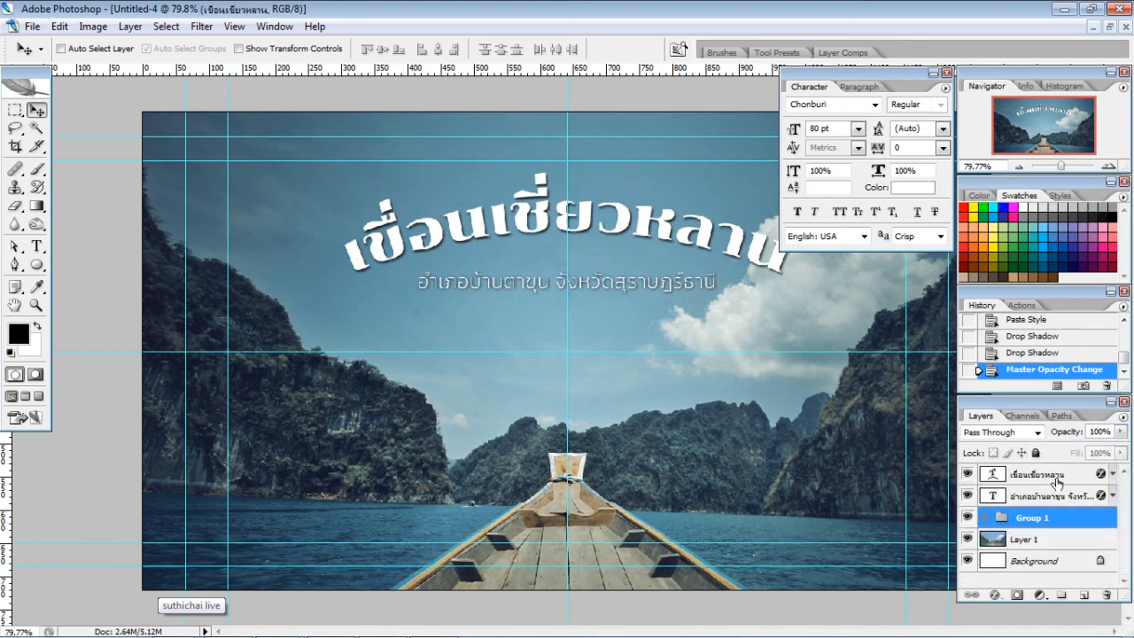
Hide the palettes, guides and rulers and switch to full screen mode to view the finished composition
key(Tab)
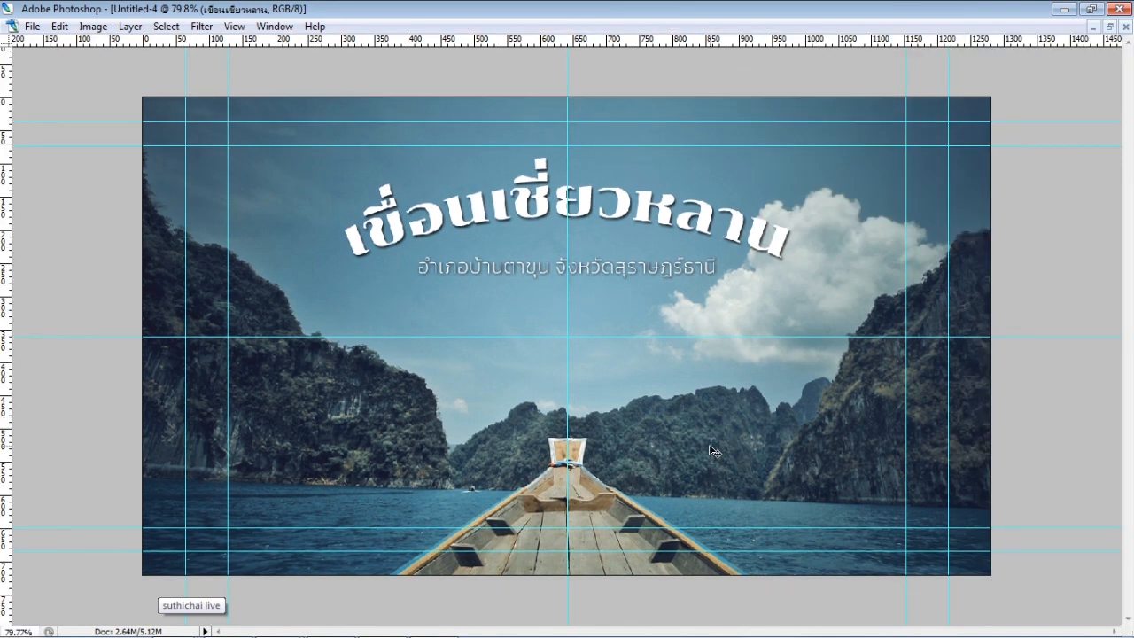
key(ctrl+h)
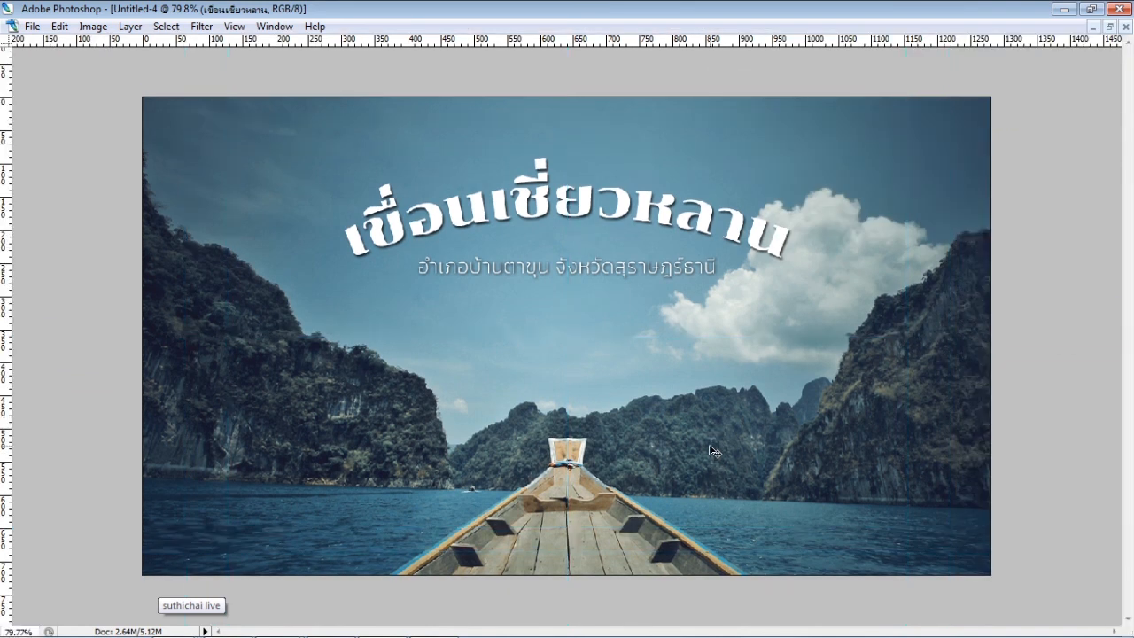
key(ctrl+r)
key(f)
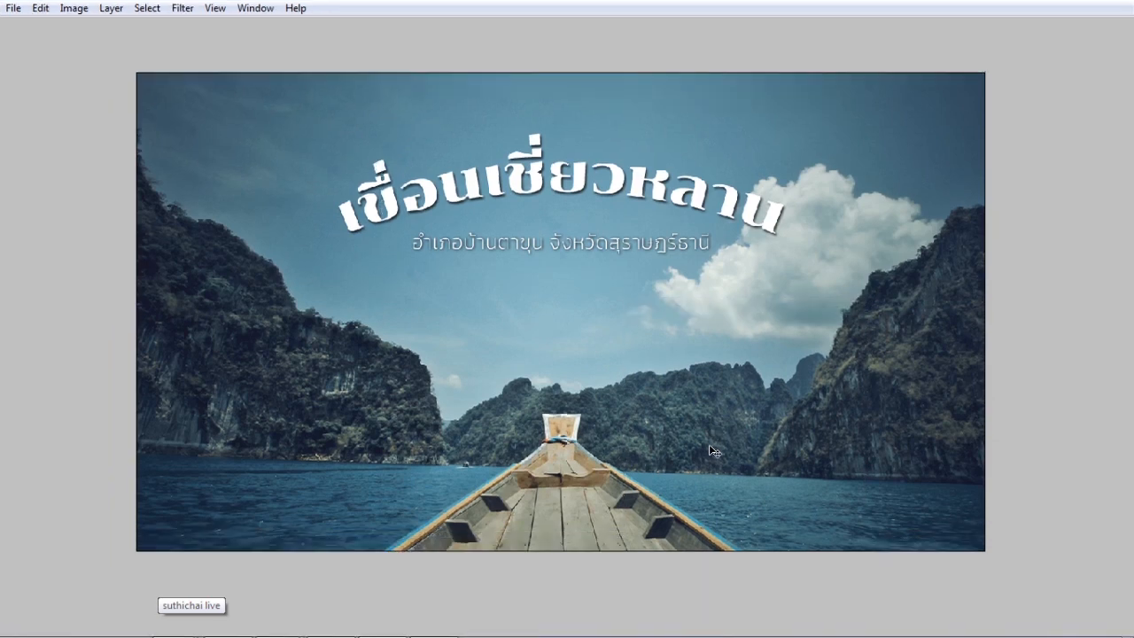